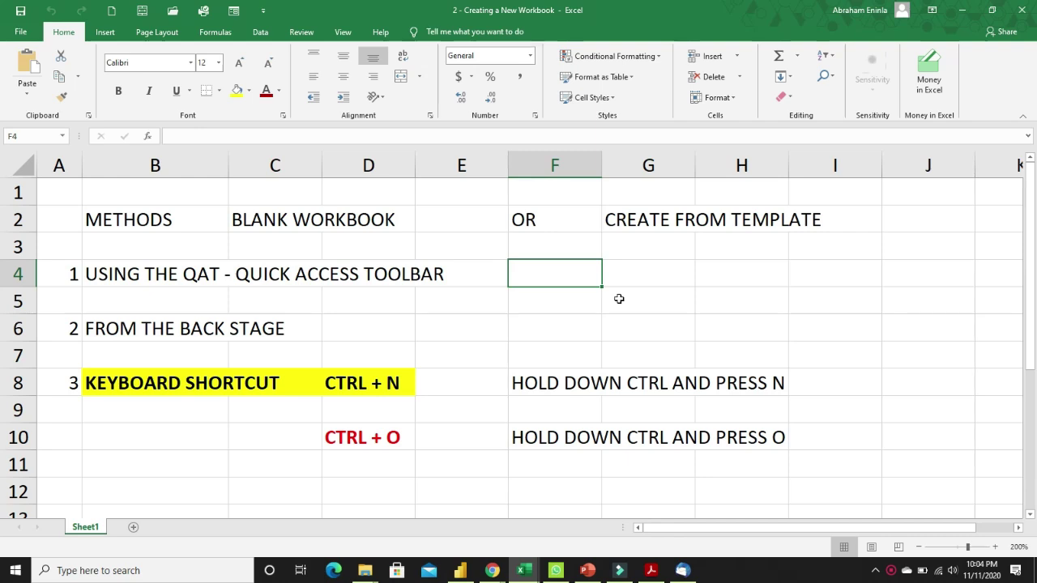
{"action": "left_click", "coordinate": [390, 388]}
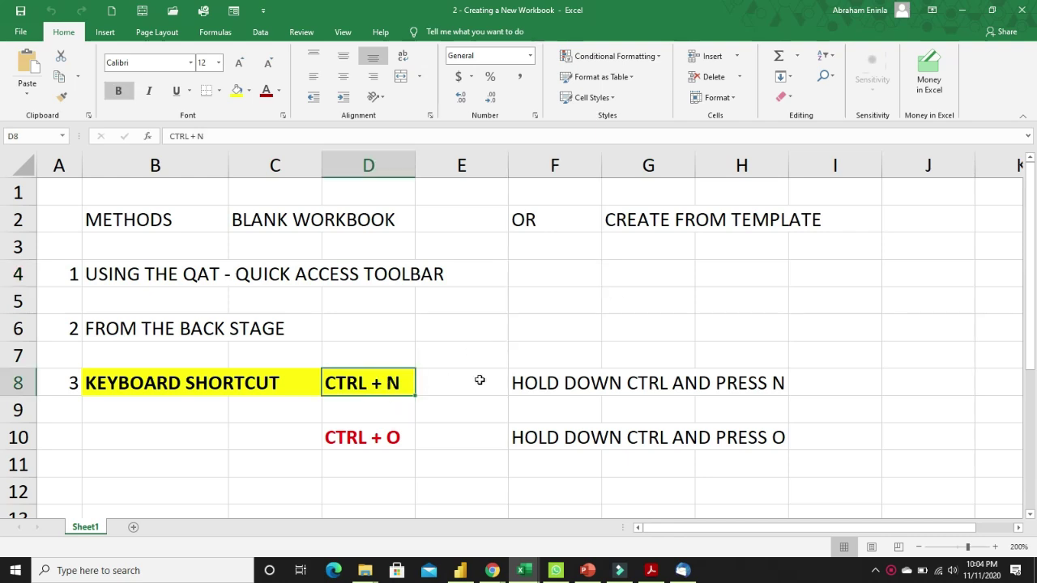
{"action": "left_click_drag", "start_coordinate": [149, 385], "coordinate": [751, 383]}
{"action": "left_click", "coordinate": [384, 384]}
{"action": "left_click", "coordinate": [520, 223]}
{"action": "left_click_drag", "start_coordinate": [71, 191], "coordinate": [880, 439]}
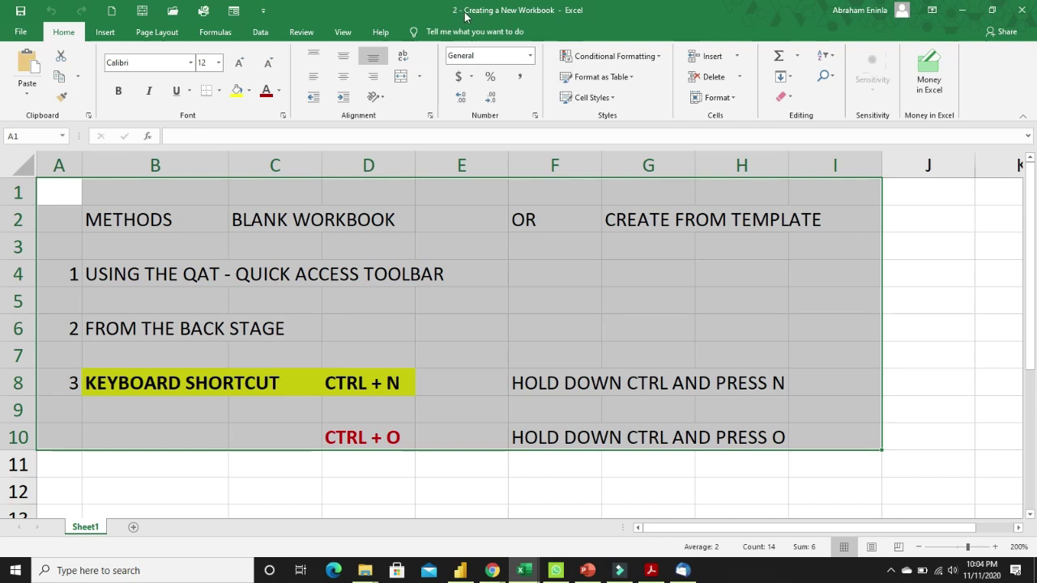
{"action": "left_click", "coordinate": [503, 303]}
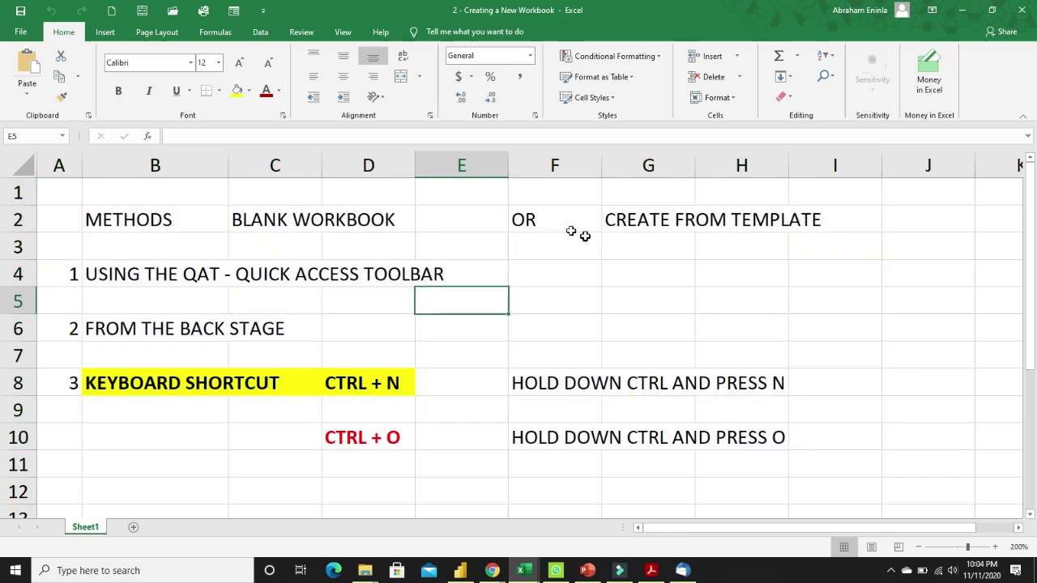
{"action": "left_click", "coordinate": [604, 300]}
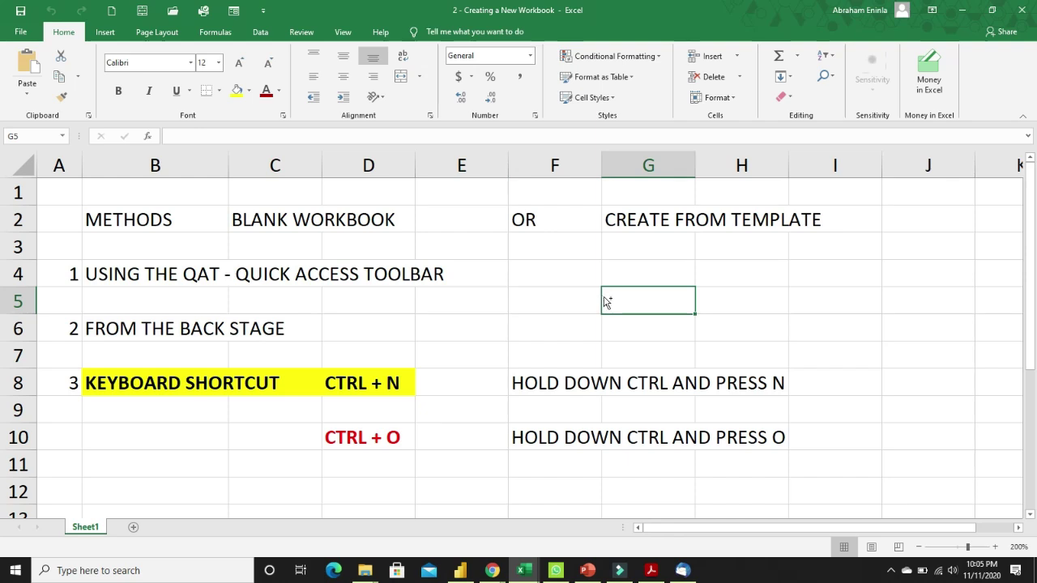
- Create a new blank workbook and switch back to the "2 - Creating a New Workbook" file
{"action": "key", "text": "ctrl+n"}
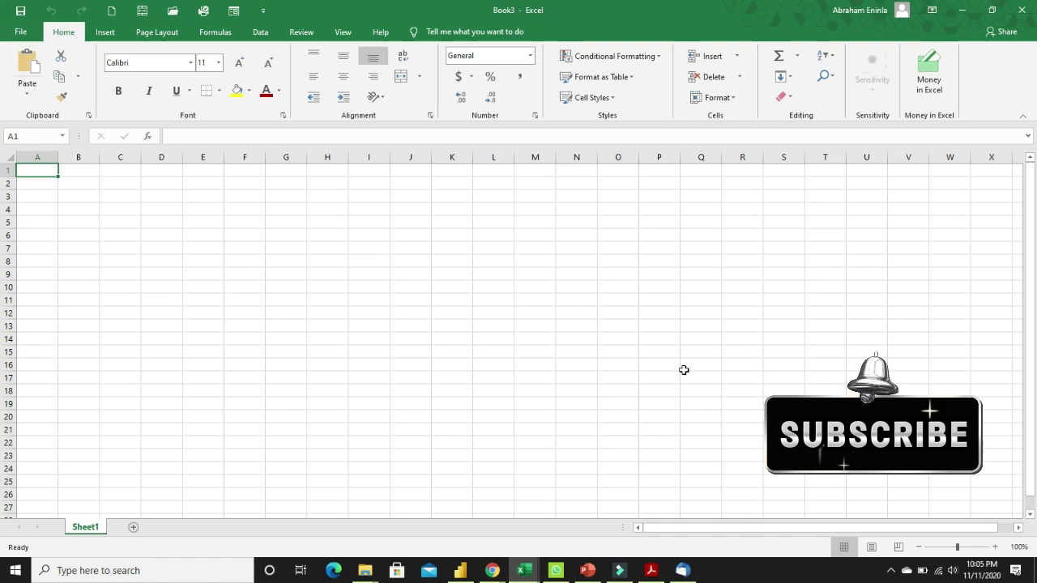
{"action": "scroll", "coordinate": [653, 365], "scroll_direction": "up", "scroll_amount": 6, "text": "ctrl"}
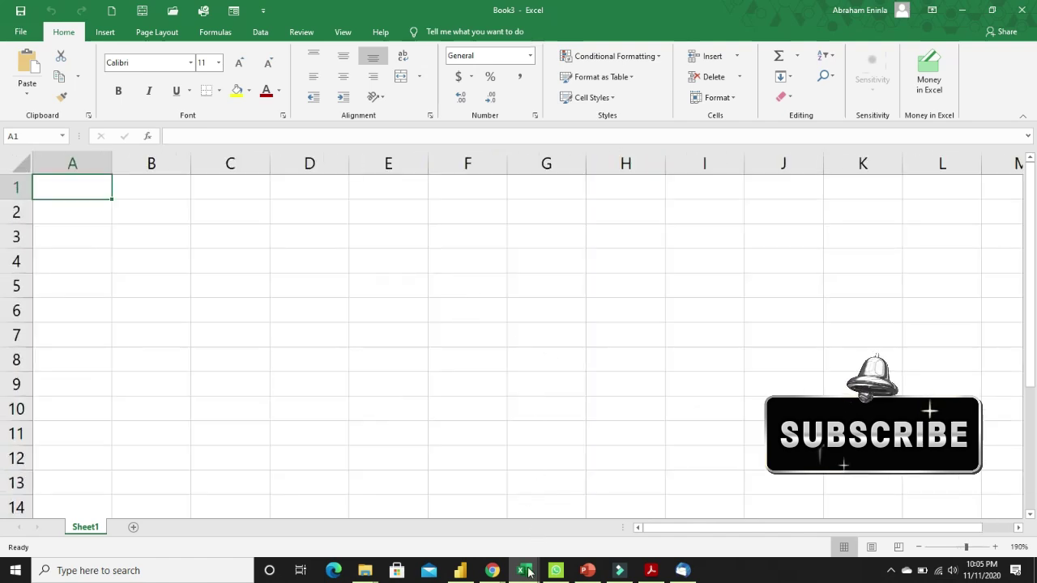
{"action": "mouse_move", "coordinate": [528, 571]}
{"action": "left_click", "coordinate": [527, 518]}
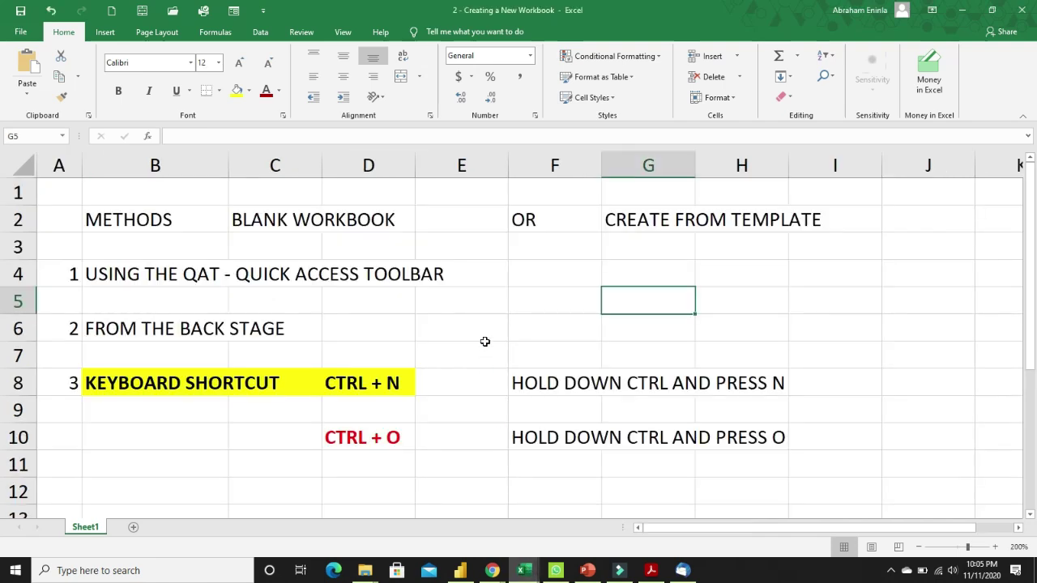
{"action": "left_click", "coordinate": [511, 320]}
{"action": "left_click", "coordinate": [393, 389]}
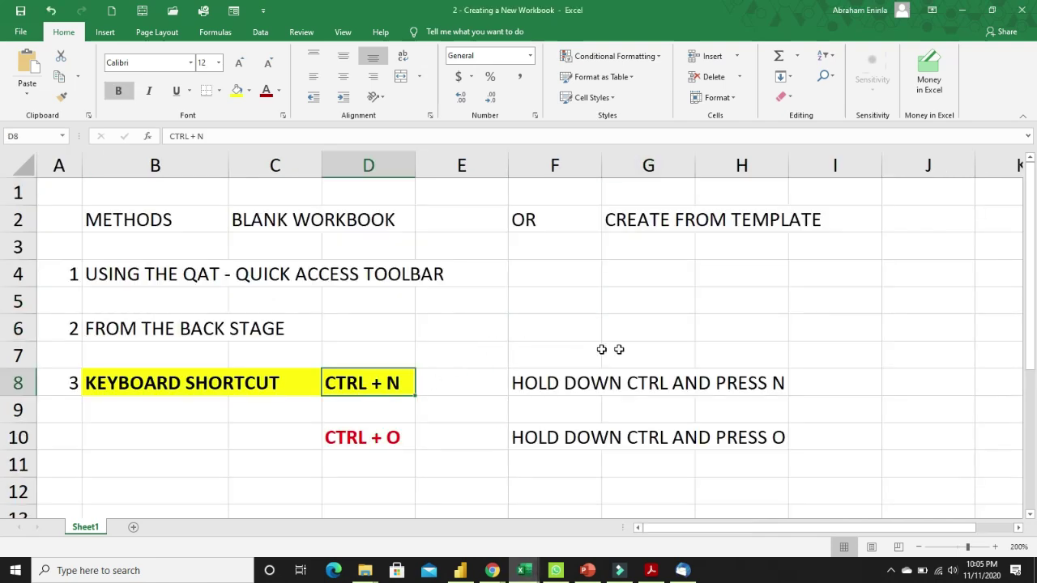
{"action": "left_click", "coordinate": [548, 390]}
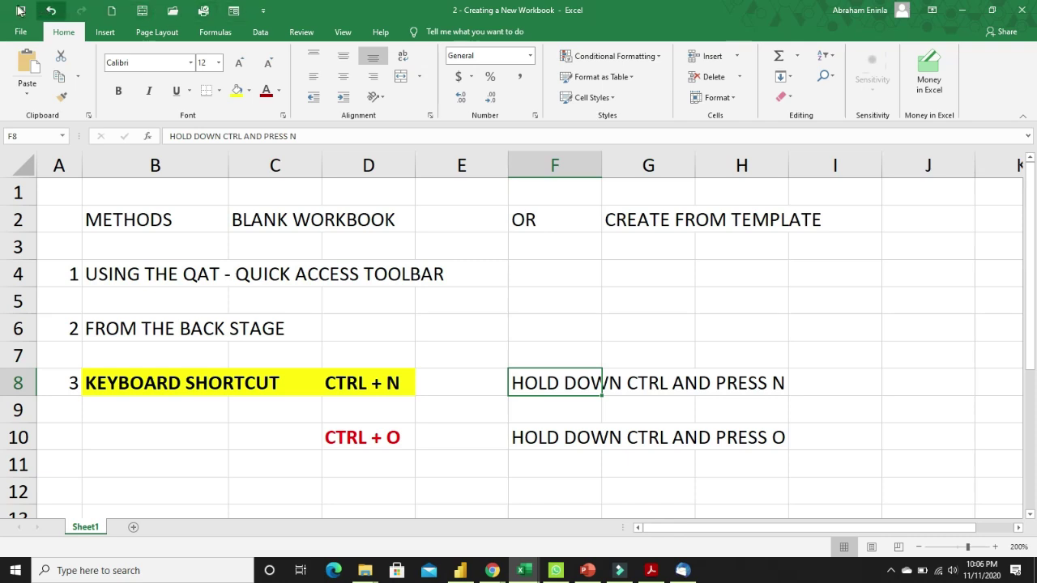
{"action": "left_click", "coordinate": [262, 11]}
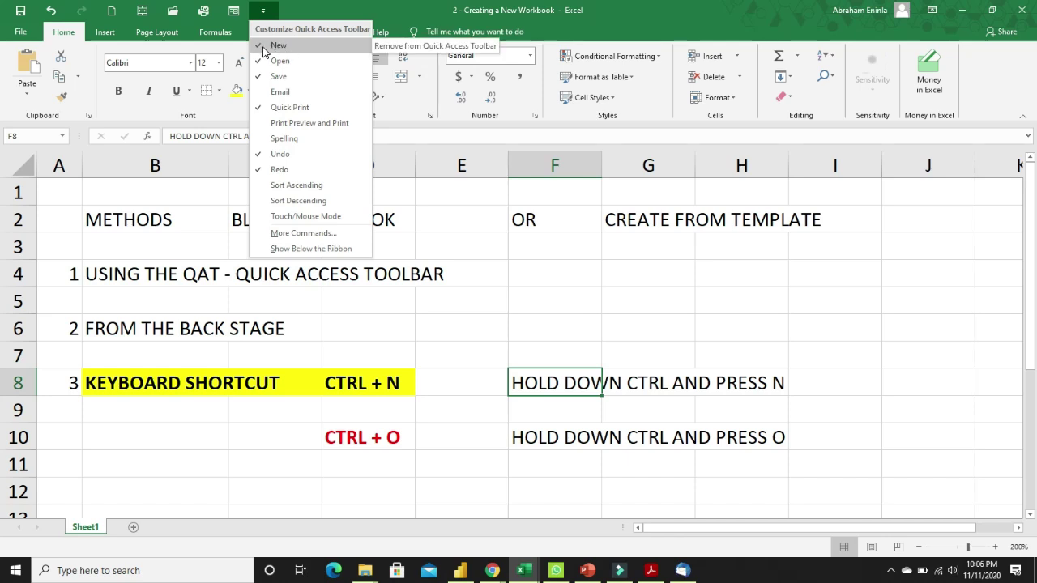
{"action": "left_click", "coordinate": [300, 9]}
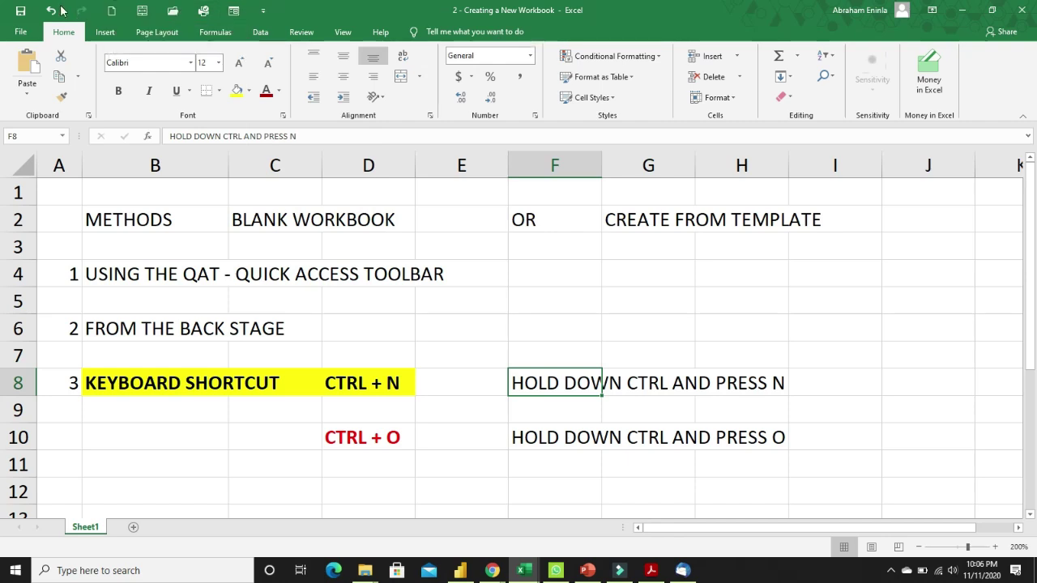
- Create a blank workbook directly with the quick-access New command and close it again
{"action": "left_click", "coordinate": [112, 11]}
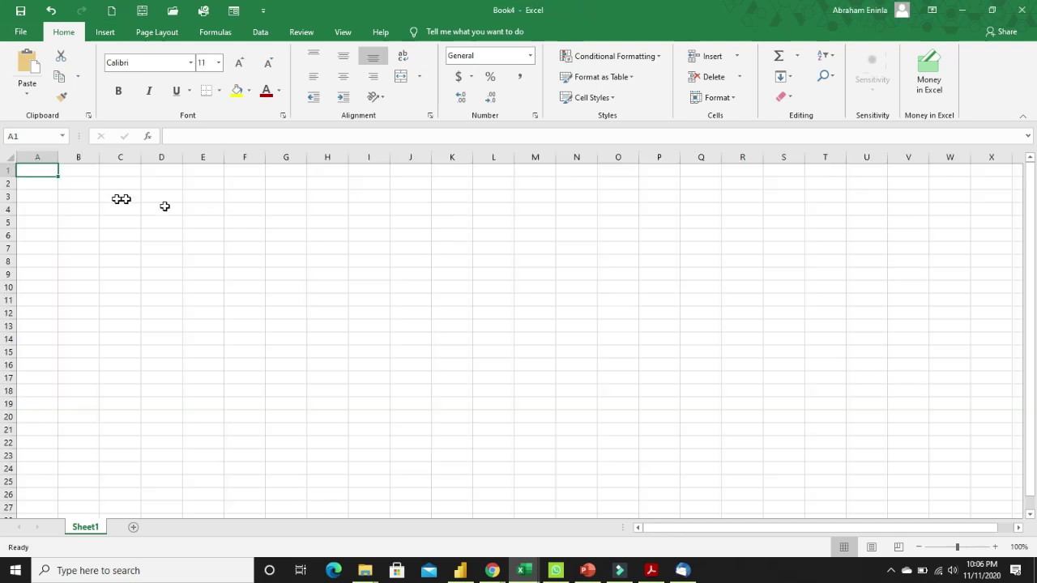
{"action": "left_click", "coordinate": [120, 191]}
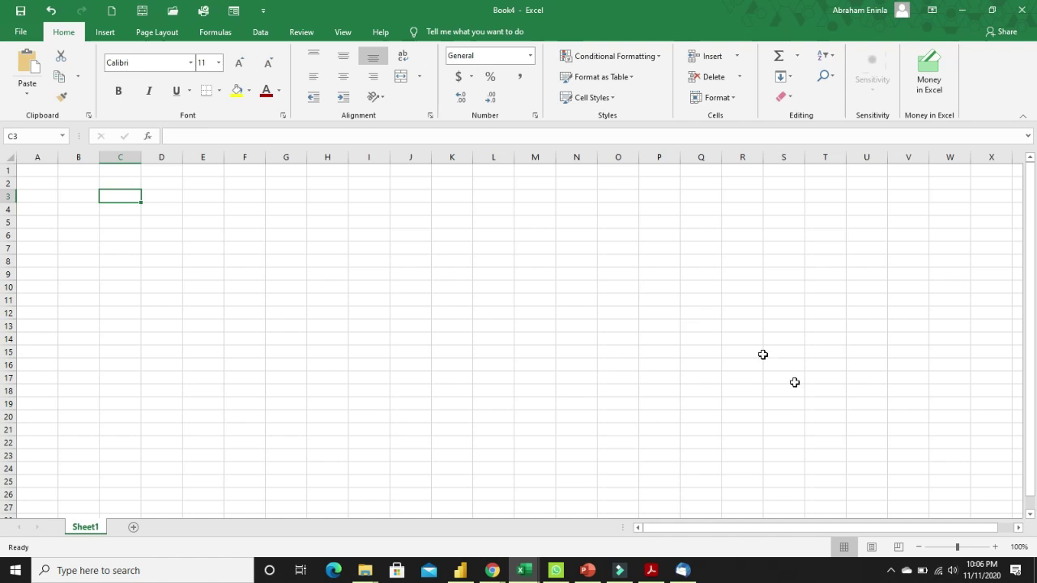
{"action": "left_click", "coordinate": [972, 546]}
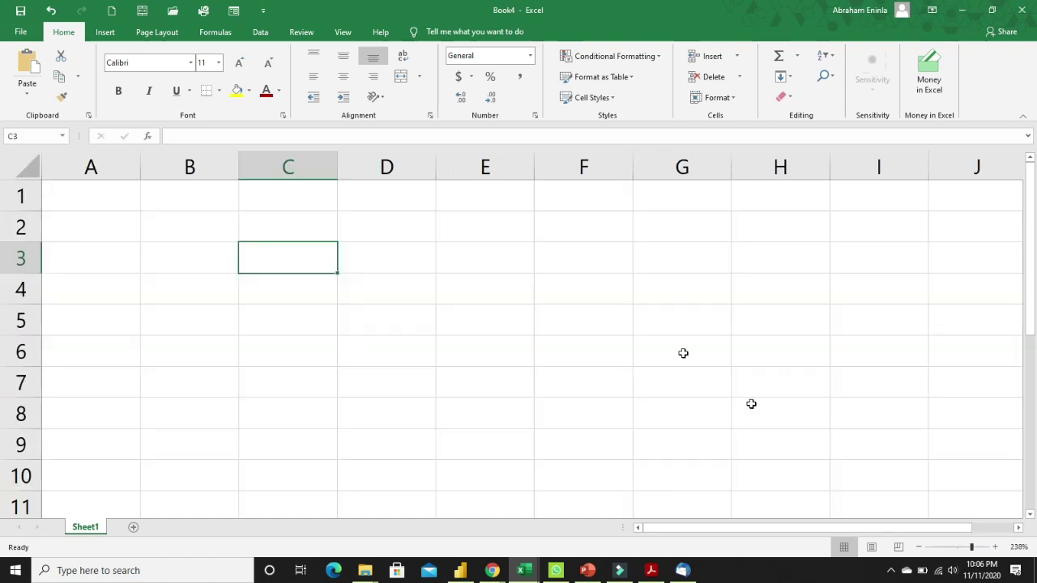
{"action": "left_click", "coordinate": [175, 228]}
{"action": "left_click", "coordinate": [1022, 9]}
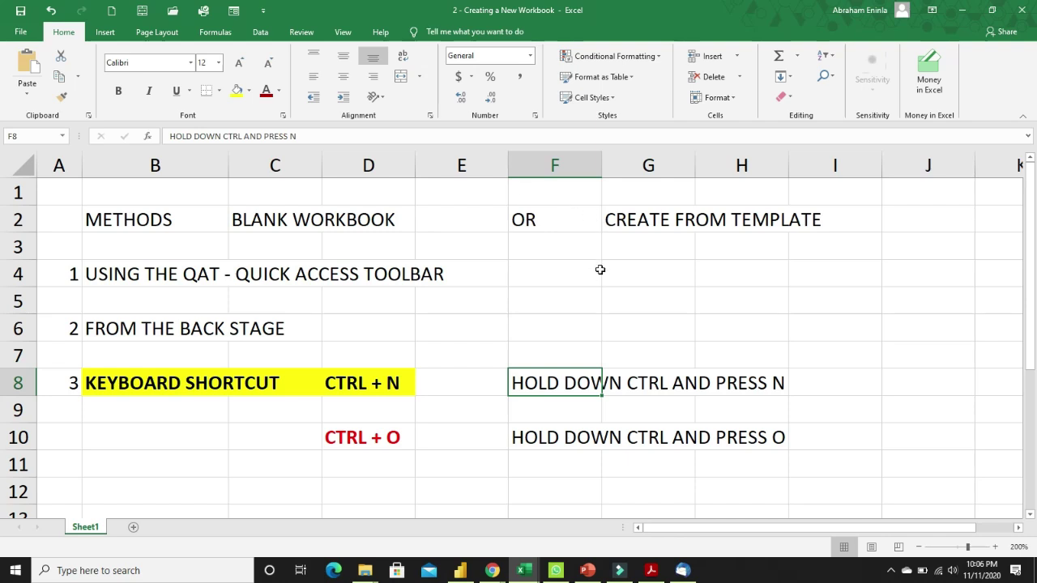
- Create a workbook from the Blank workbook option in the backstage view and close it again
{"action": "left_click", "coordinate": [11, 32]}
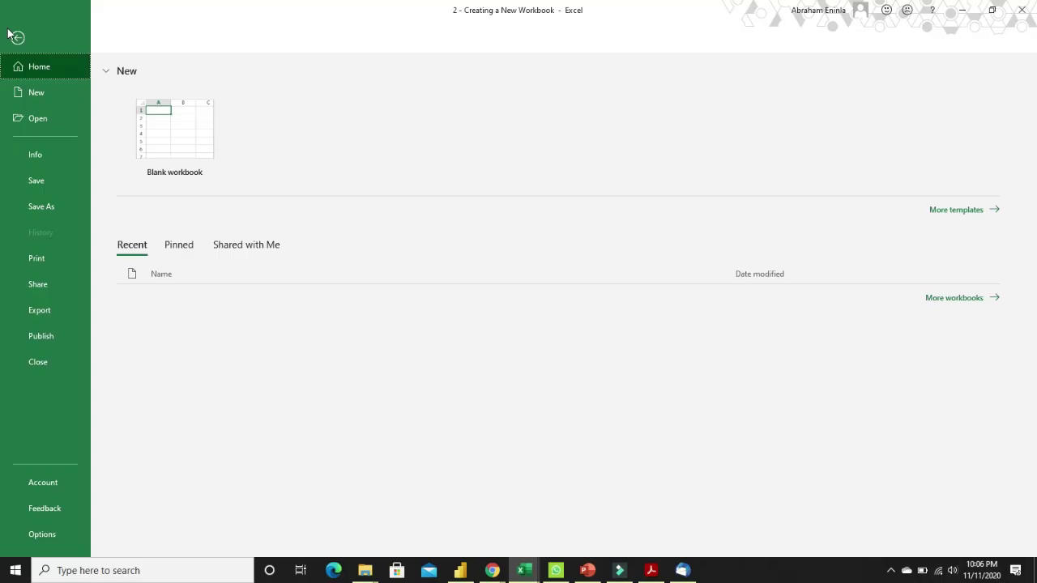
{"action": "left_click", "coordinate": [21, 38]}
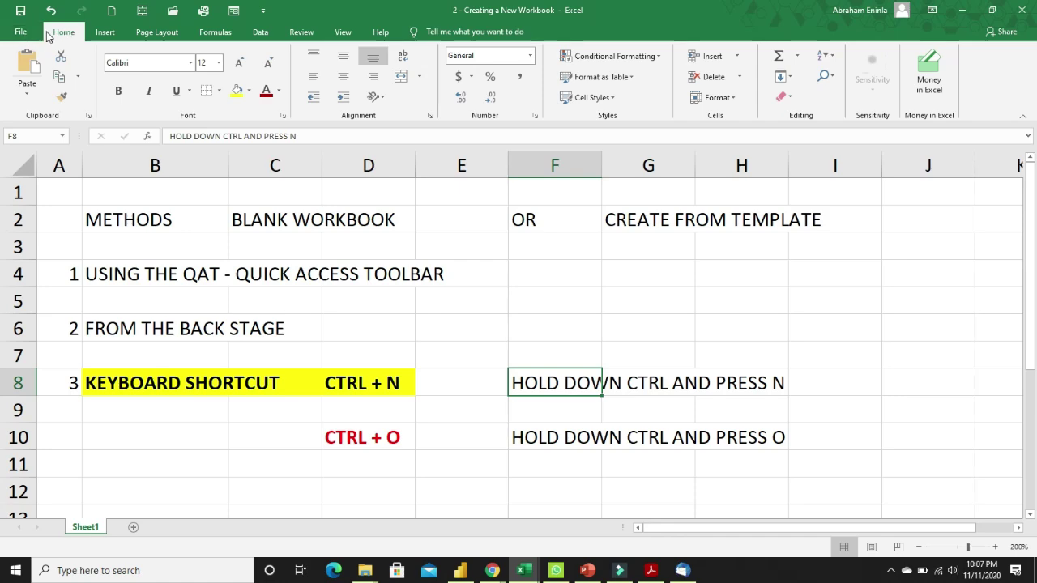
{"action": "left_click", "coordinate": [21, 33]}
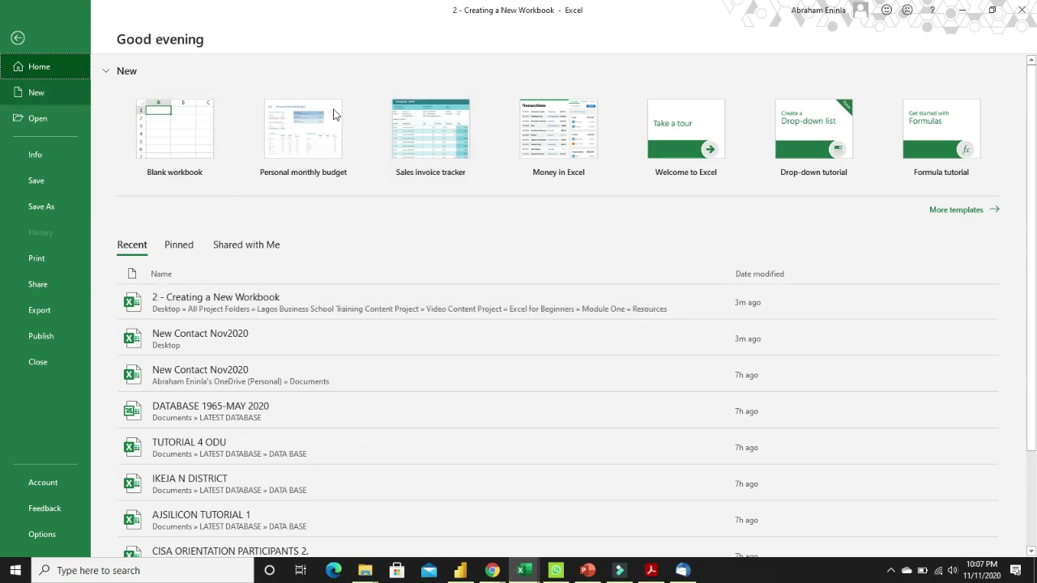
{"action": "left_click", "coordinate": [37, 93]}
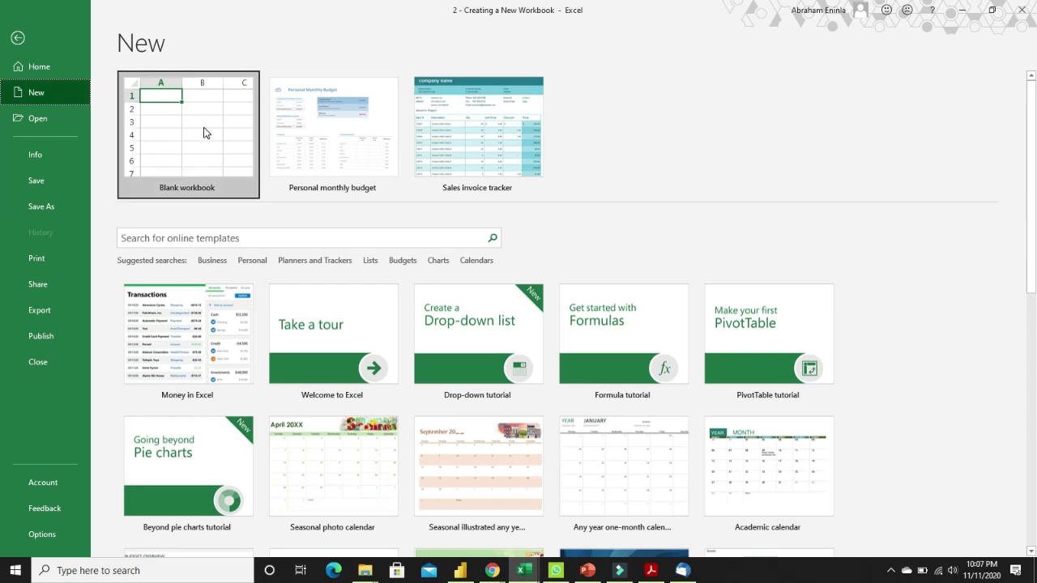
{"action": "left_click", "coordinate": [204, 129]}
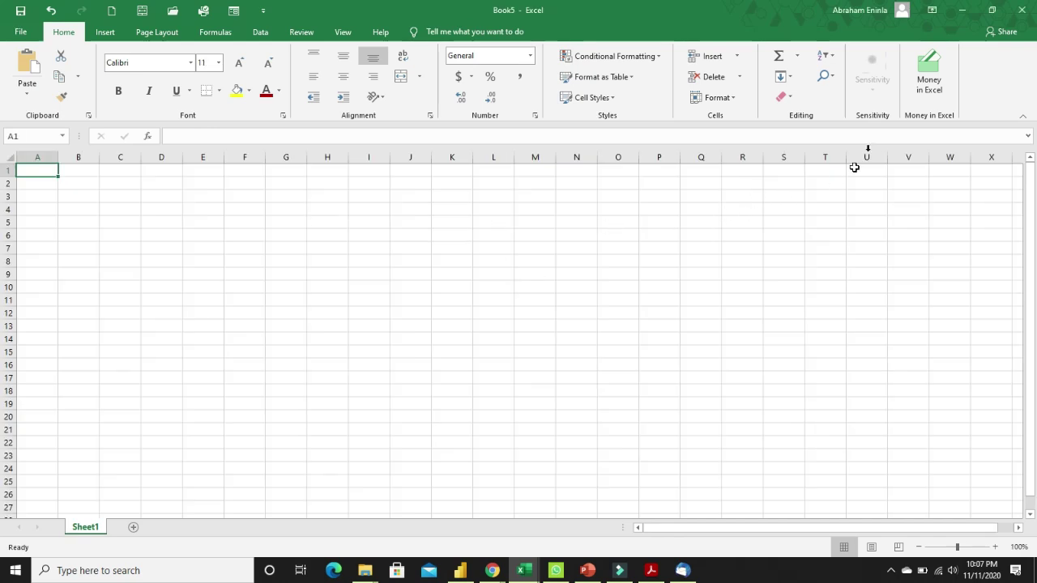
{"action": "left_click", "coordinate": [1021, 10]}
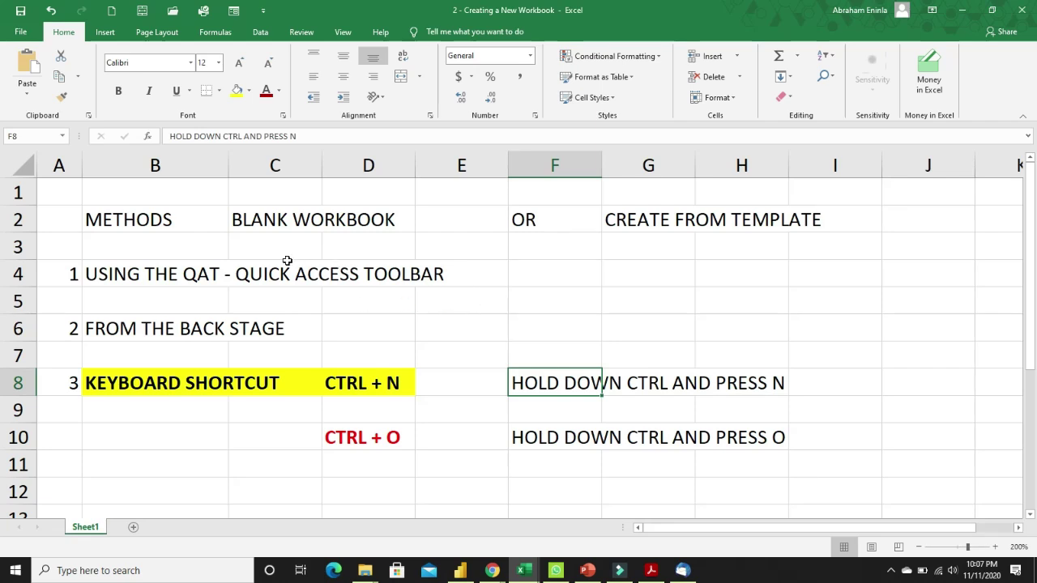
{"action": "left_click", "coordinate": [277, 222]}
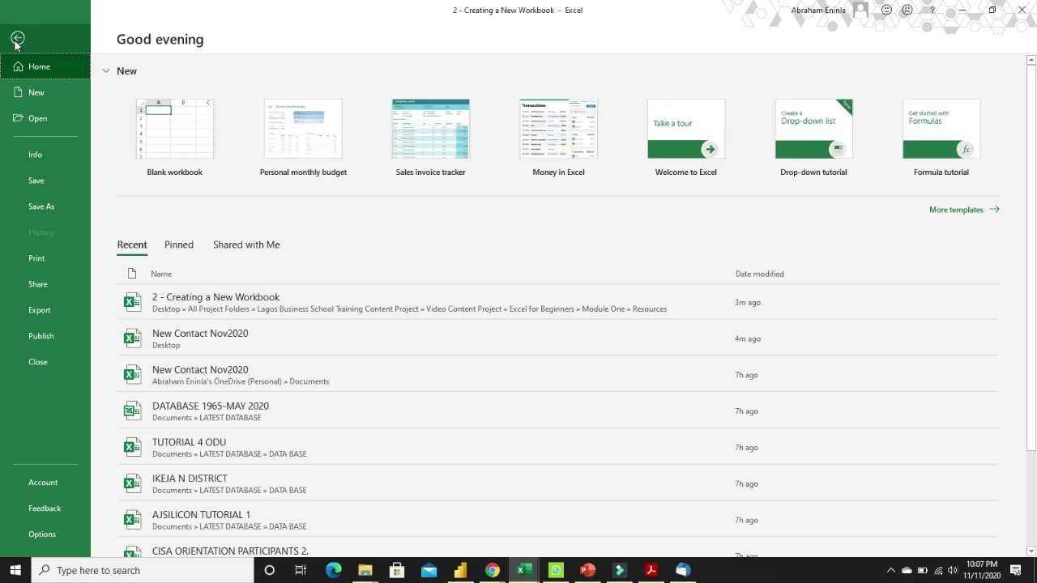
{"action": "left_click", "coordinate": [19, 38]}
{"action": "left_click", "coordinate": [150, 275]}
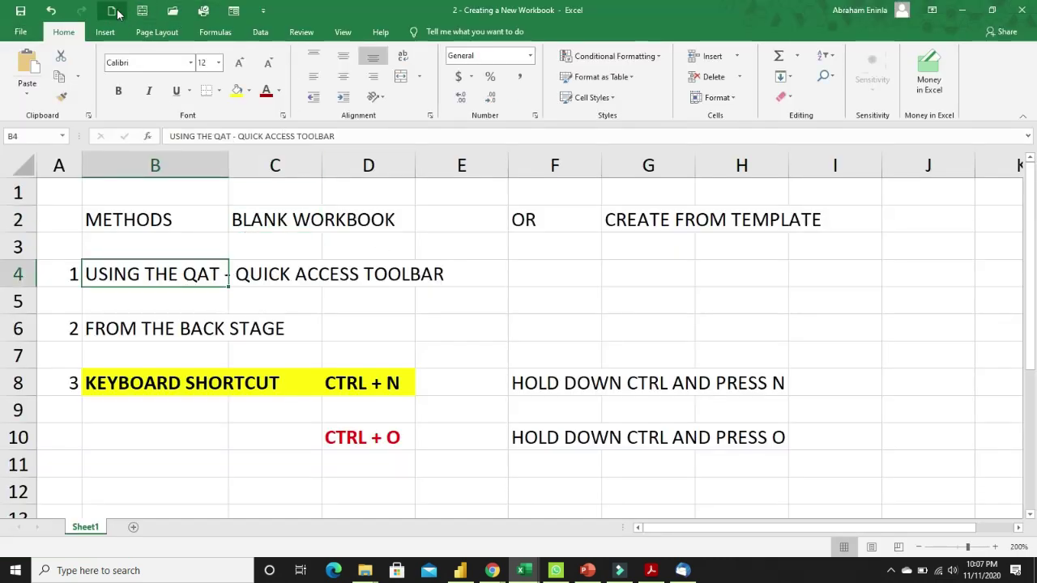
{"action": "left_click", "coordinate": [379, 387]}
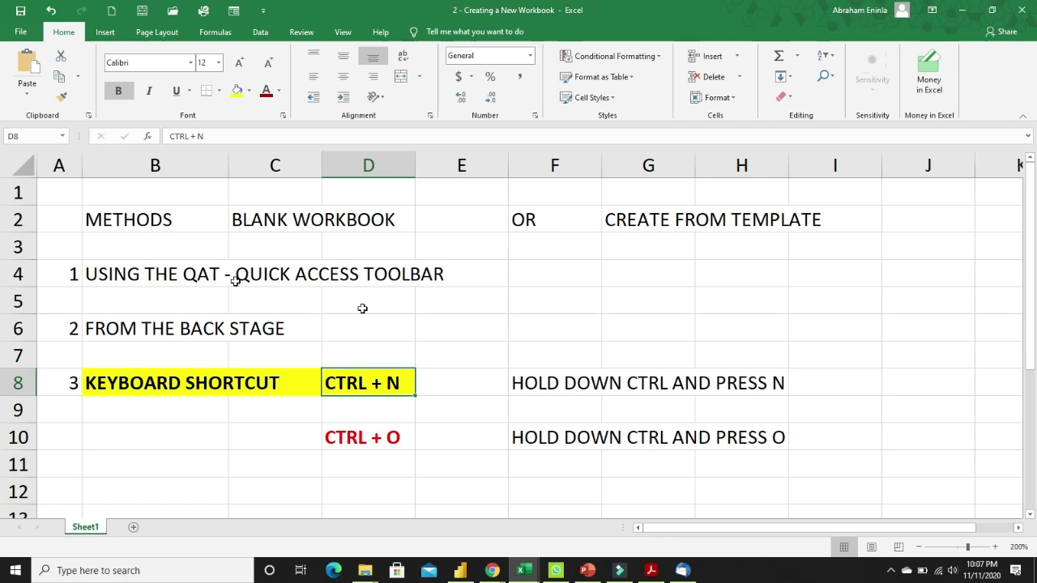
- Browse the available templates and create a new workbook from the Monthly company budget template
{"action": "left_click", "coordinate": [22, 32]}
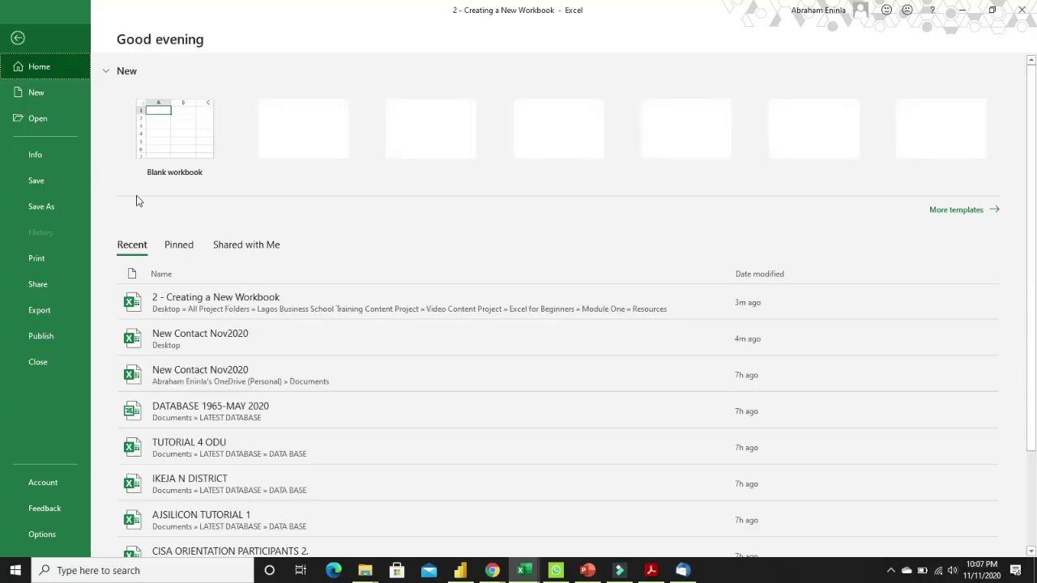
{"action": "left_click", "coordinate": [40, 94]}
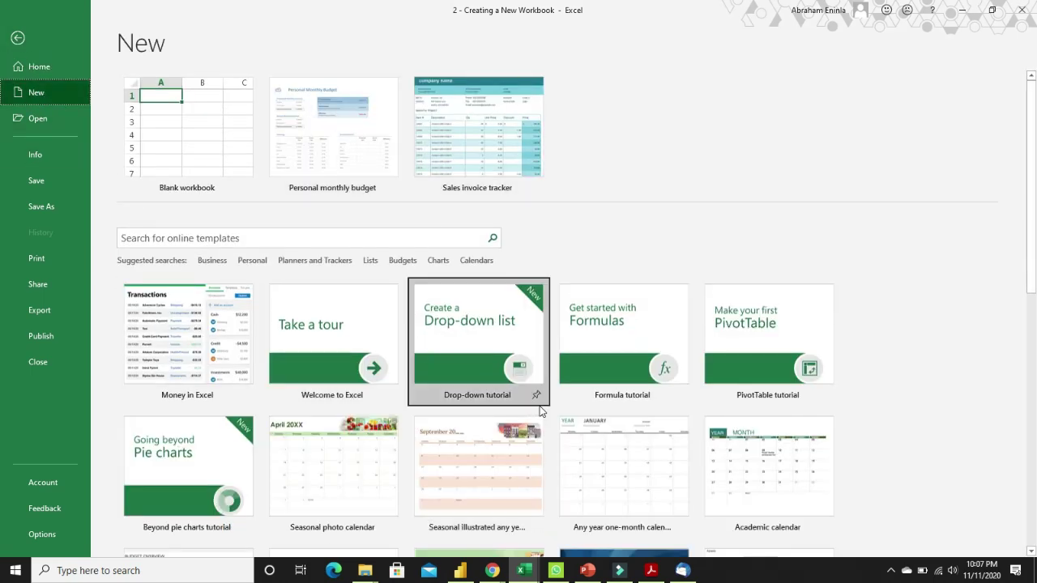
{"action": "scroll", "coordinate": [541, 412], "scroll_direction": "down", "scroll_amount": 3}
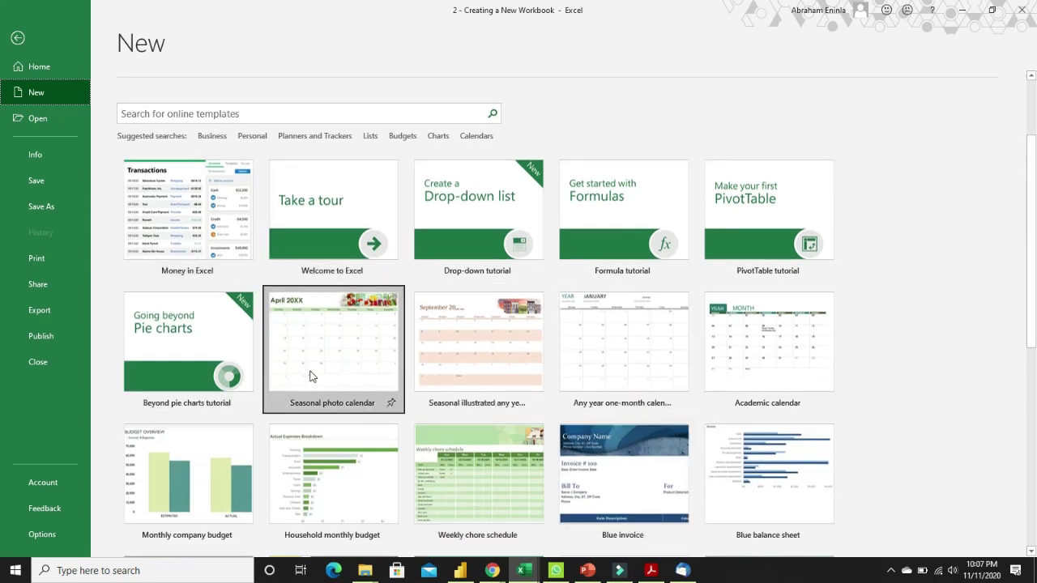
{"action": "scroll", "coordinate": [734, 389], "scroll_direction": "down", "scroll_amount": 2}
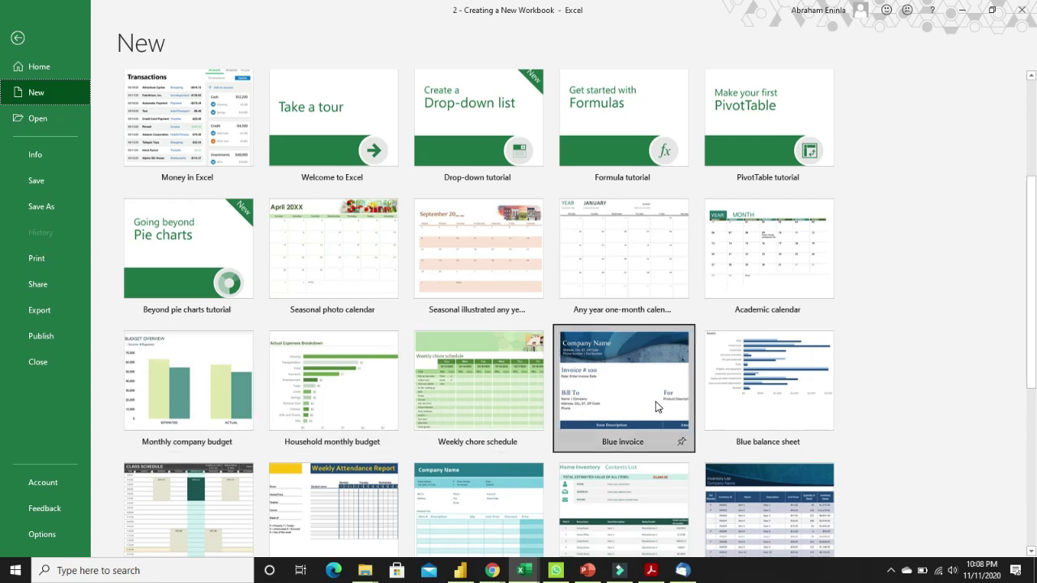
{"action": "scroll", "coordinate": [658, 409], "scroll_direction": "down", "scroll_amount": 1}
{"action": "scroll", "coordinate": [656, 401], "scroll_direction": "down", "scroll_amount": 4}
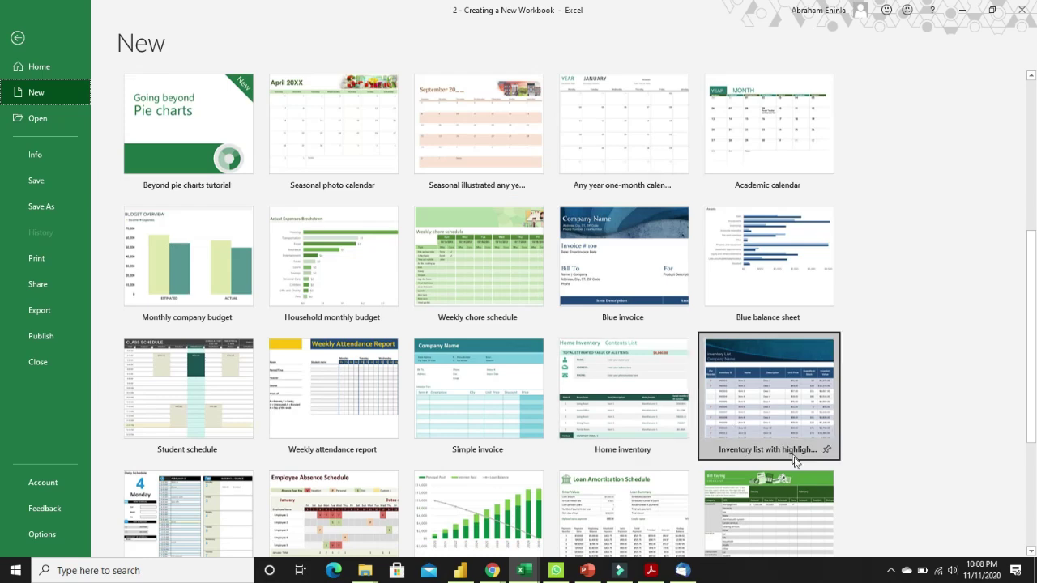
{"action": "scroll", "coordinate": [782, 455], "scroll_direction": "down", "scroll_amount": 2}
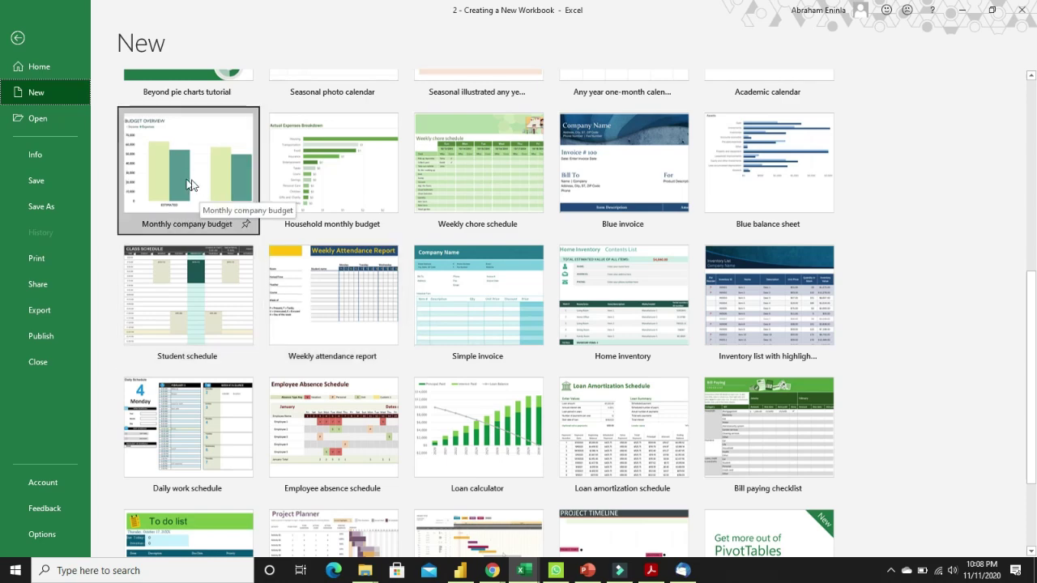
{"action": "scroll", "coordinate": [275, 272], "scroll_direction": "up", "scroll_amount": 1}
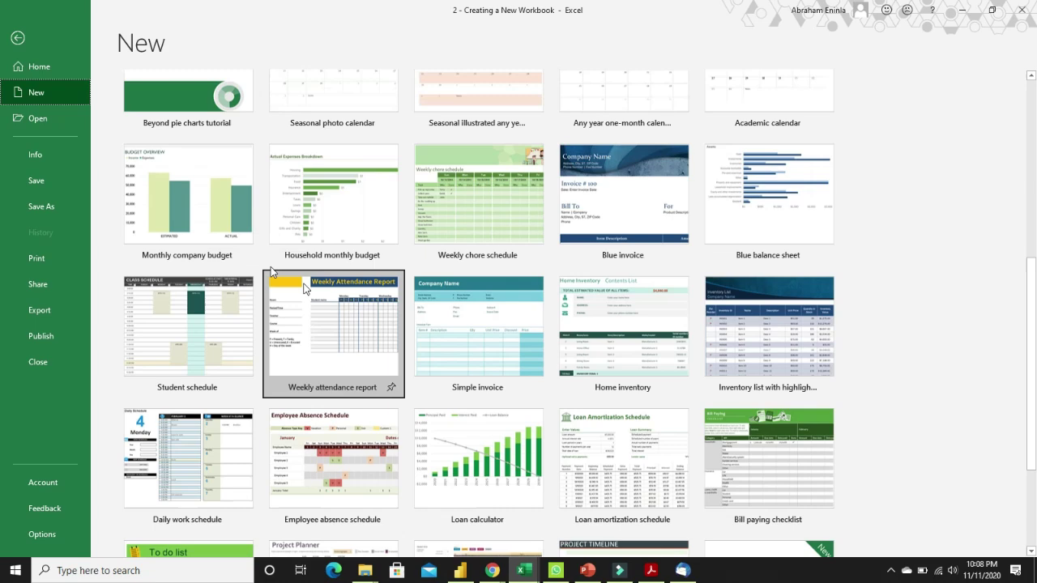
{"action": "left_click", "coordinate": [192, 212]}
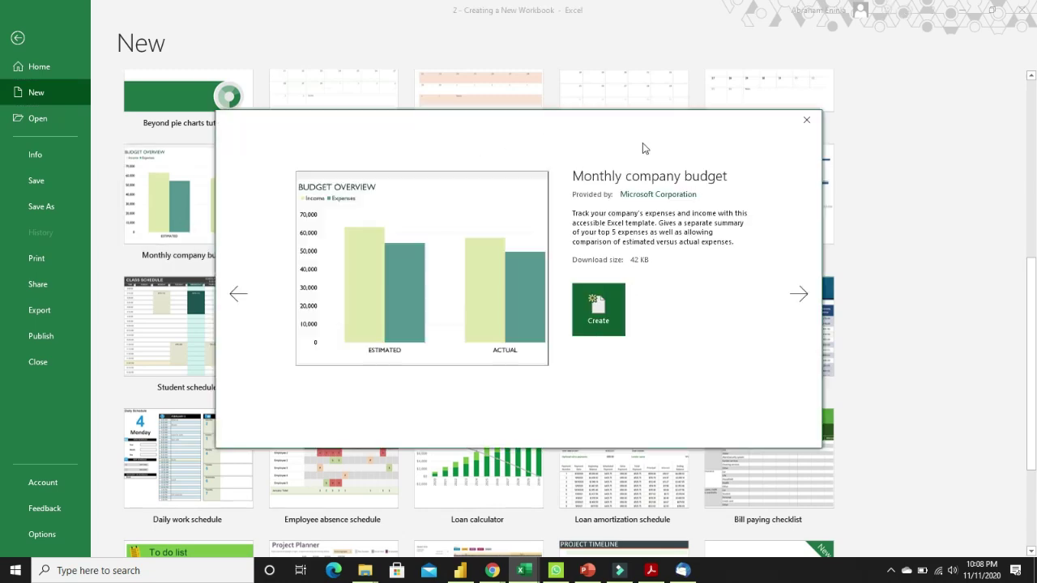
{"action": "left_click", "coordinate": [596, 308]}
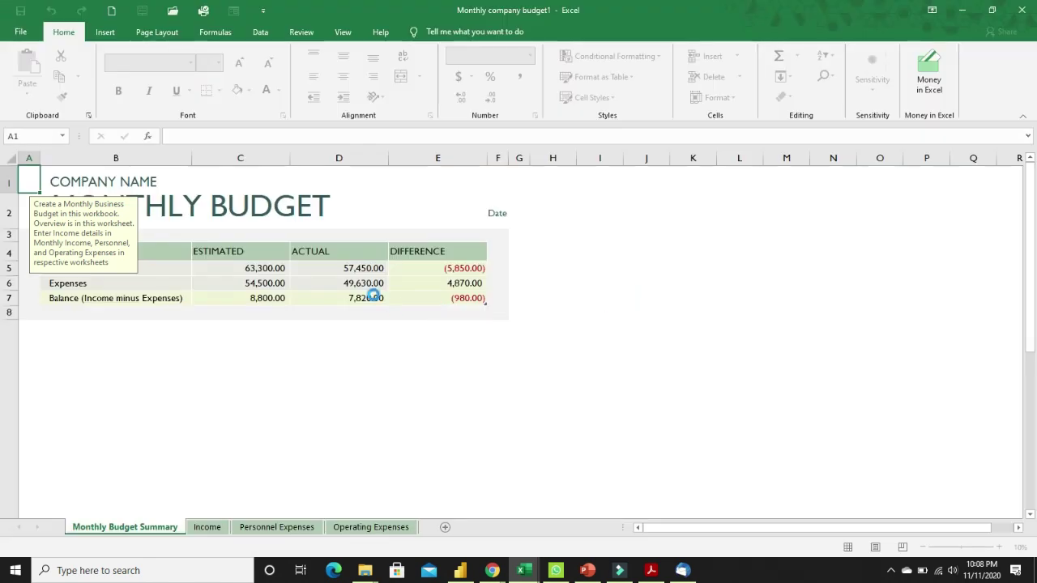
- Look at the Income sheet and at the estimated expenses on the Monthly Budget Summary sheet
{"action": "left_click", "coordinate": [208, 528]}
{"action": "left_click", "coordinate": [150, 527]}
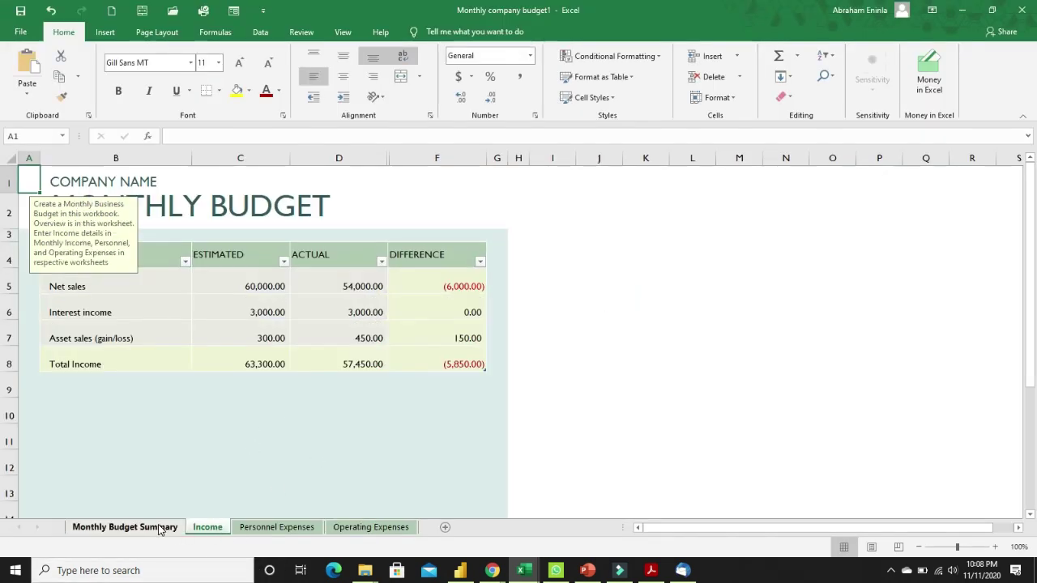
{"action": "left_click", "coordinate": [249, 281]}
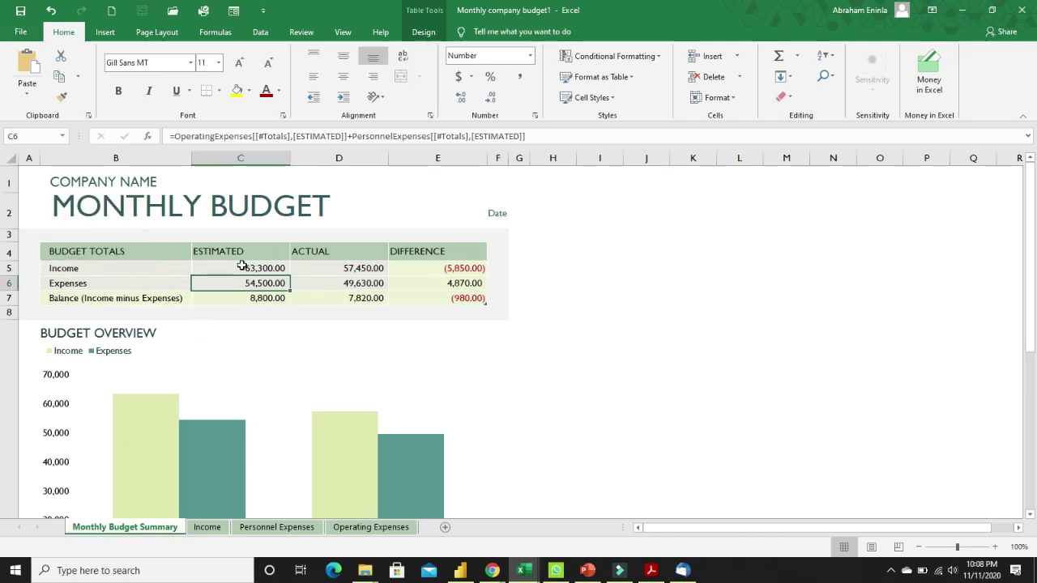
- Examine the estimated, actual and difference figures and the column headings of the Budget Totals table
{"action": "left_click_drag", "start_coordinate": [241, 267], "coordinate": [483, 298]}
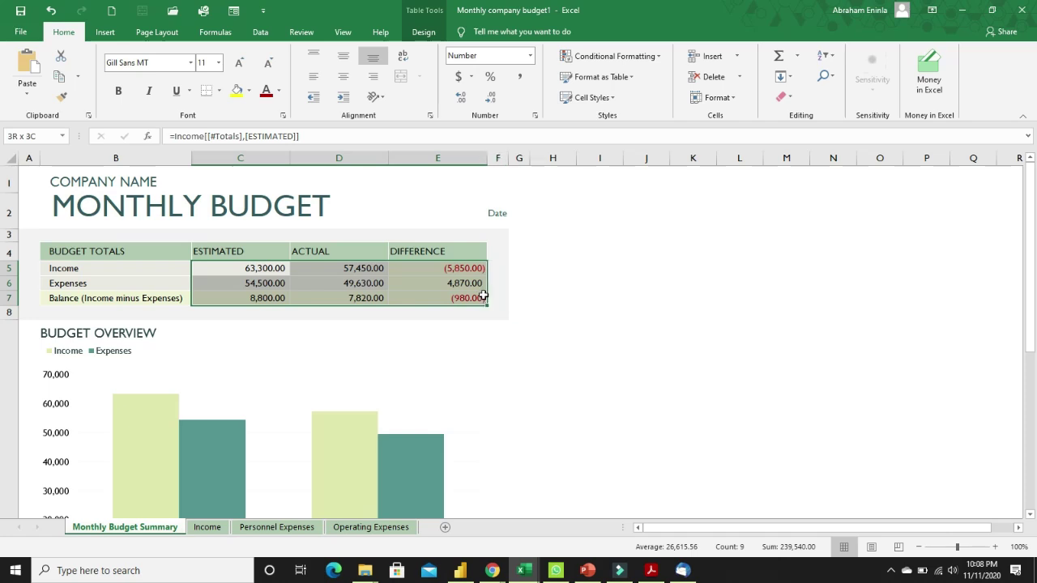
{"action": "left_click", "coordinate": [260, 268]}
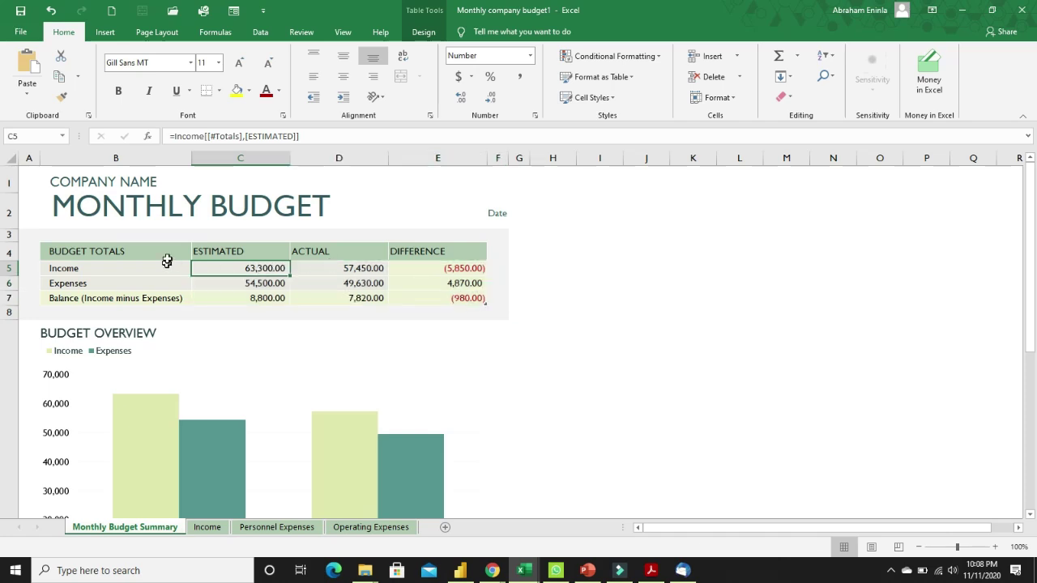
{"action": "left_click", "coordinate": [238, 248]}
{"action": "left_click", "coordinate": [106, 254]}
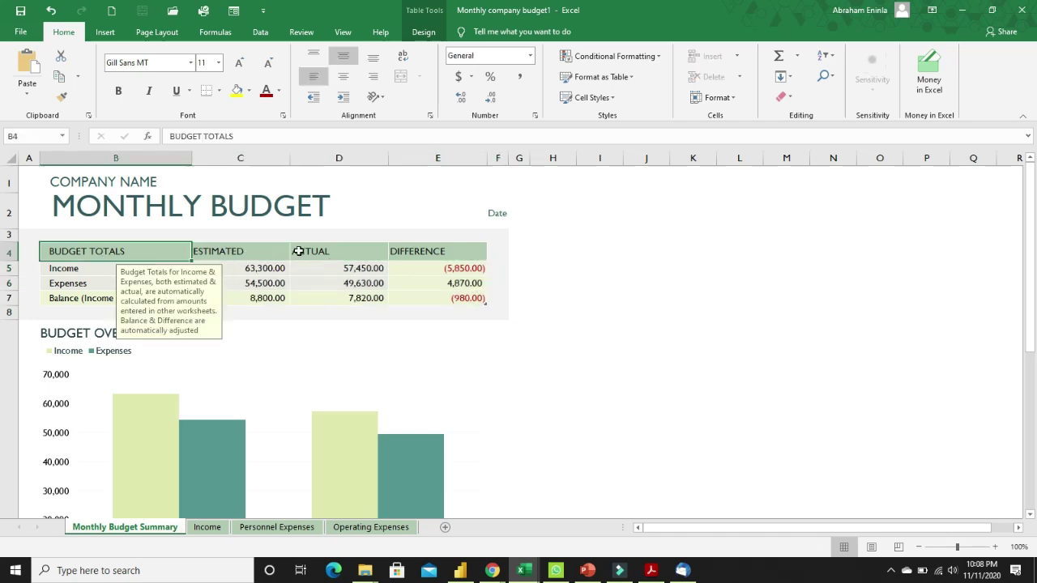
{"action": "left_click", "coordinate": [369, 253]}
{"action": "left_click", "coordinate": [435, 251]}
{"action": "left_click", "coordinate": [259, 268]}
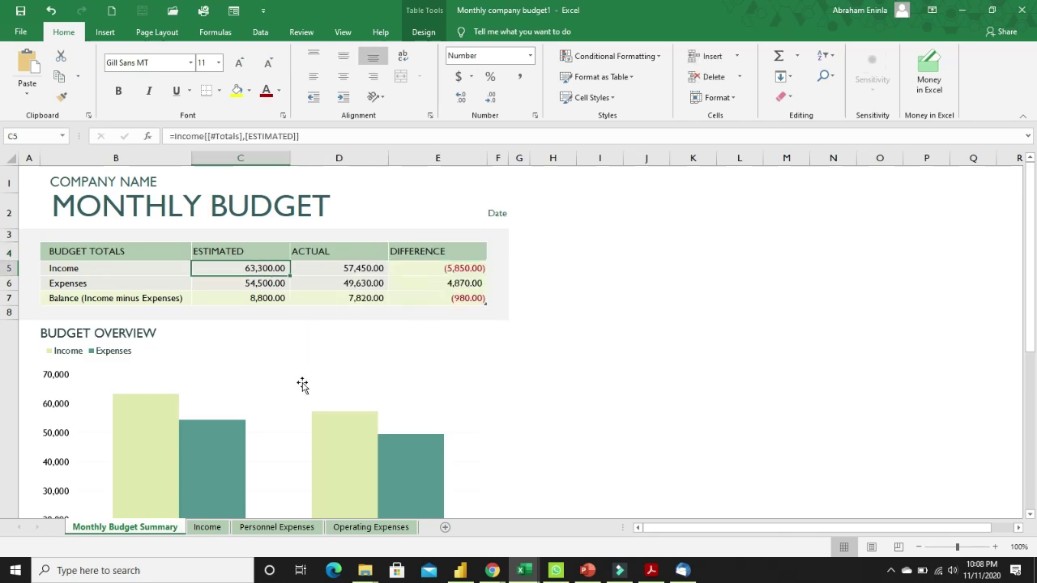
- Review the Budget Overview chart and the top 5 highest operating expenses table on the Monthly Budget Summary sheet
{"action": "scroll", "coordinate": [302, 384], "scroll_direction": "down", "scroll_amount": 2}
{"action": "scroll", "coordinate": [304, 385], "scroll_direction": "down", "scroll_amount": 1}
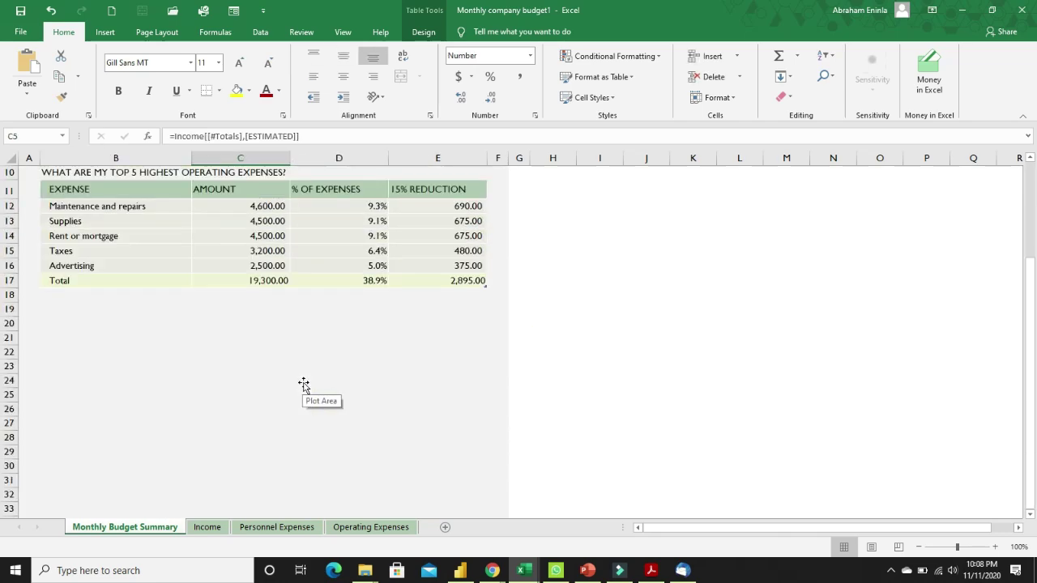
{"action": "scroll", "coordinate": [304, 384], "scroll_direction": "up", "scroll_amount": 3}
{"action": "left_click", "coordinate": [81, 270]}
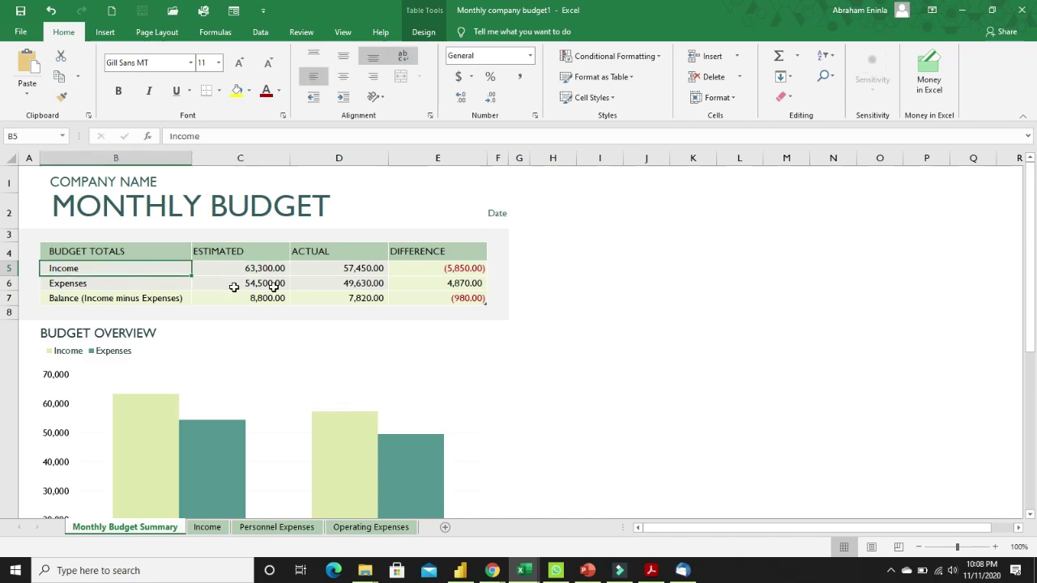
{"action": "scroll", "coordinate": [301, 358], "scroll_direction": "down", "scroll_amount": 2}
{"action": "scroll", "coordinate": [348, 384], "scroll_direction": "down", "scroll_amount": 2}
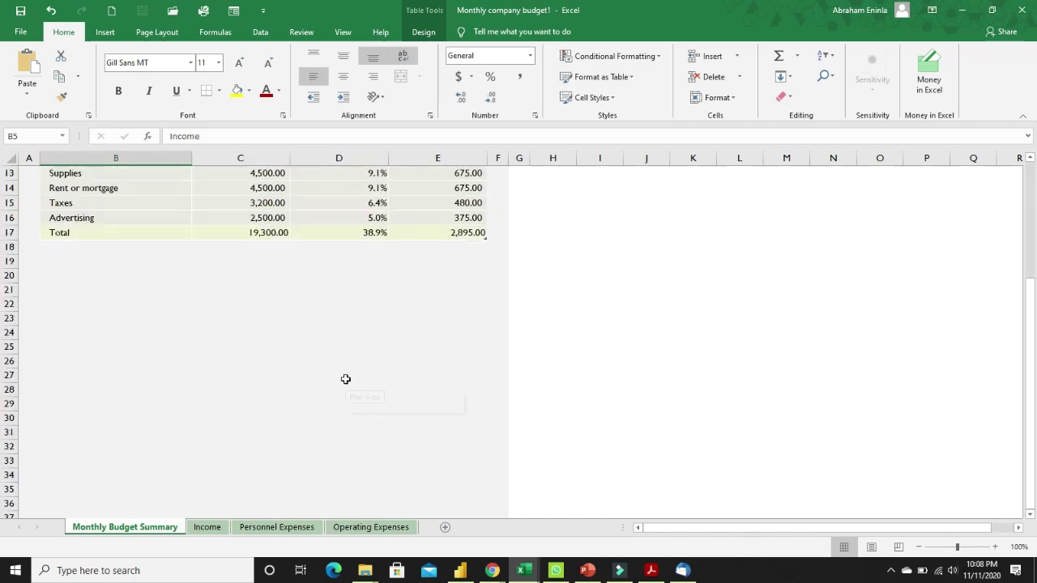
{"action": "scroll", "coordinate": [338, 352], "scroll_direction": "up", "scroll_amount": 2}
{"action": "scroll", "coordinate": [243, 405], "scroll_direction": "down", "scroll_amount": 2}
{"action": "scroll", "coordinate": [222, 259], "scroll_direction": "up", "scroll_amount": 1}
{"action": "left_click_drag", "start_coordinate": [82, 204], "coordinate": [435, 300]}
- Look through the Income, Personnel Expenses and Operating Expenses sheets and return to the Monthly Budget Summary sheet
{"action": "left_click", "coordinate": [207, 528]}
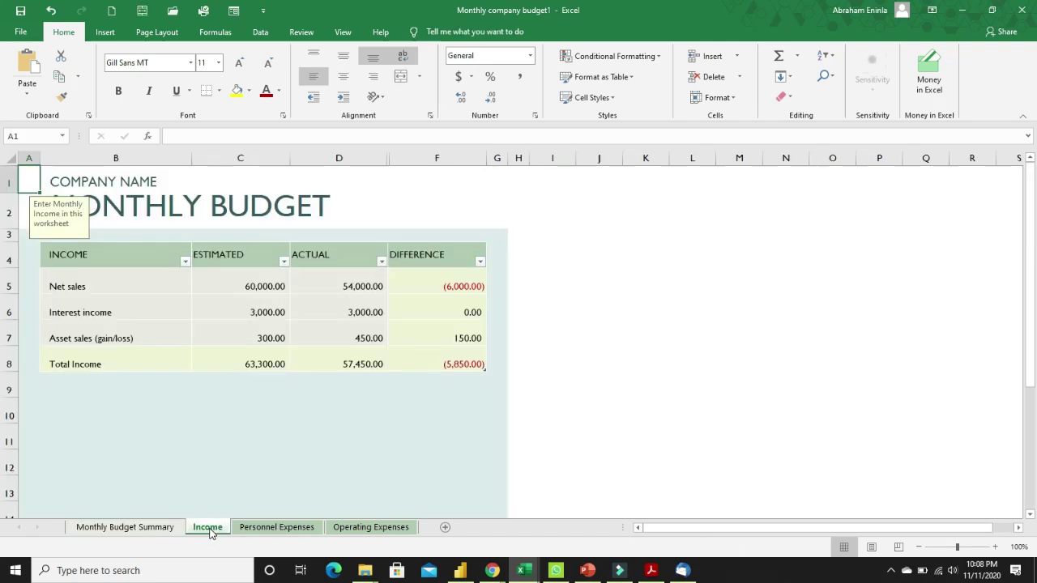
{"action": "left_click", "coordinate": [289, 528]}
{"action": "left_click", "coordinate": [381, 528]}
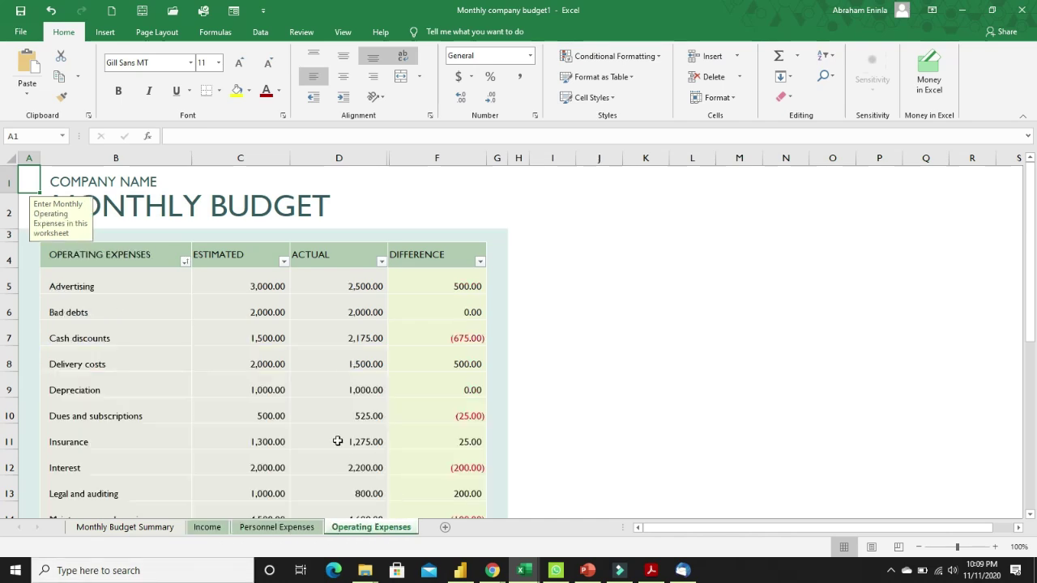
{"action": "left_click", "coordinate": [146, 527]}
{"action": "left_click", "coordinate": [208, 527]}
{"action": "left_click", "coordinate": [252, 528]}
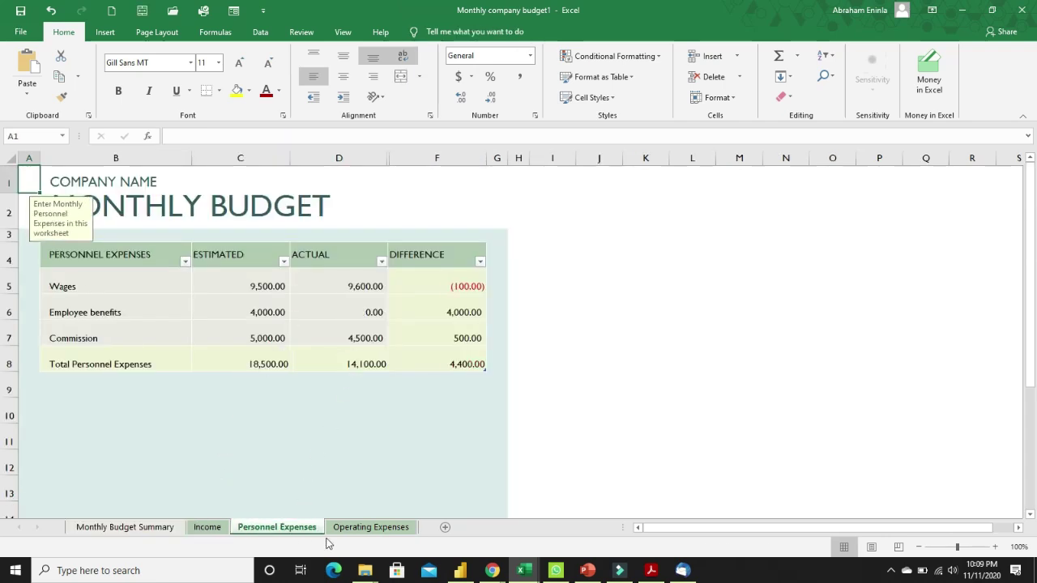
{"action": "left_click", "coordinate": [373, 527]}
{"action": "left_click", "coordinate": [276, 527]}
{"action": "left_click", "coordinate": [209, 528]}
{"action": "key", "text": "ctrl+Page_Up"}
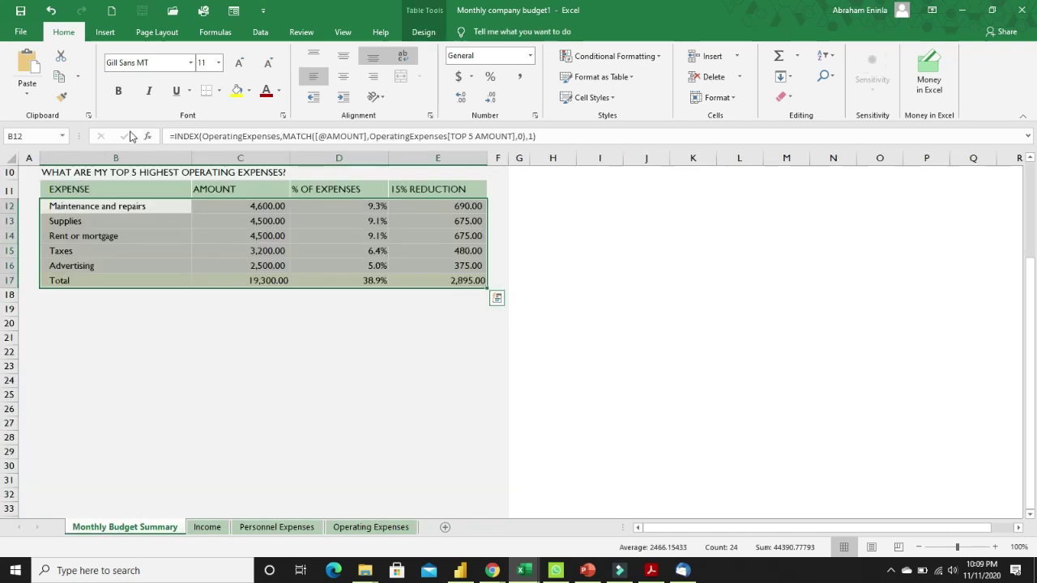
- Search the online templates for "Sales report" and create a new workbook from the Quarterly sale report template
{"action": "left_click", "coordinate": [21, 32]}
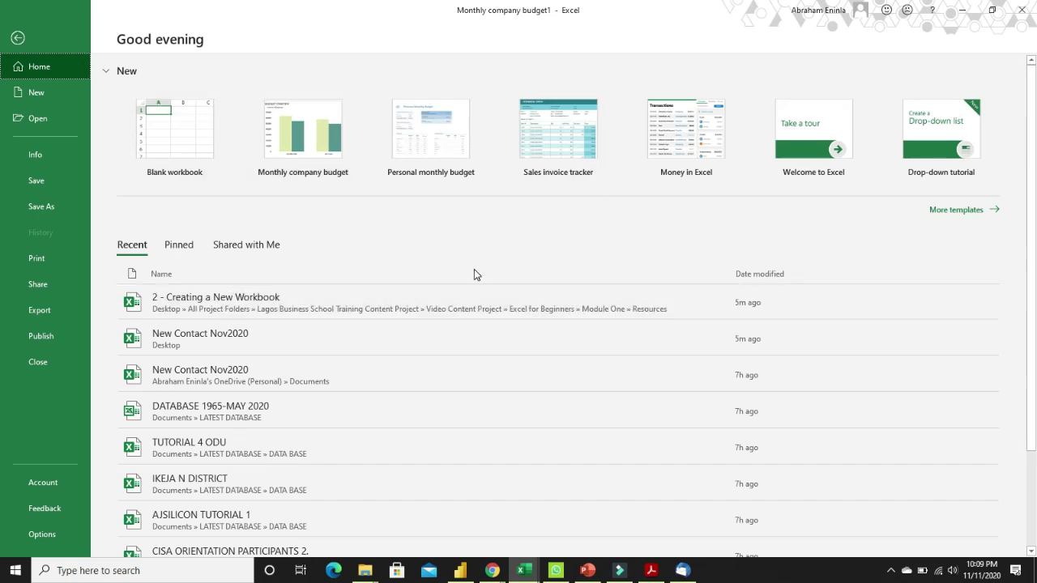
{"action": "left_click", "coordinate": [45, 94]}
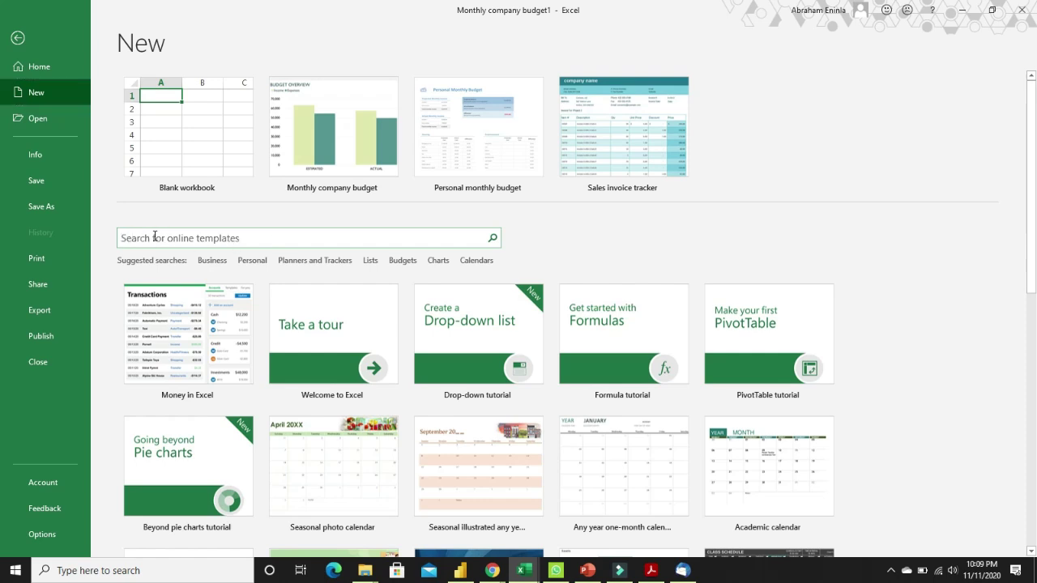
{"action": "left_click", "coordinate": [224, 238]}
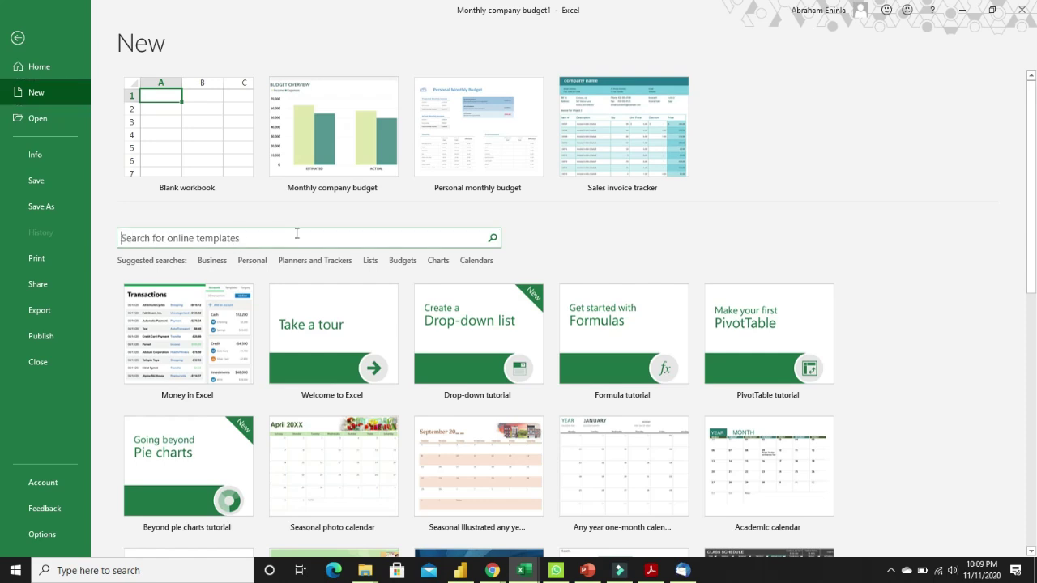
{"action": "type", "text": "Sales report"}
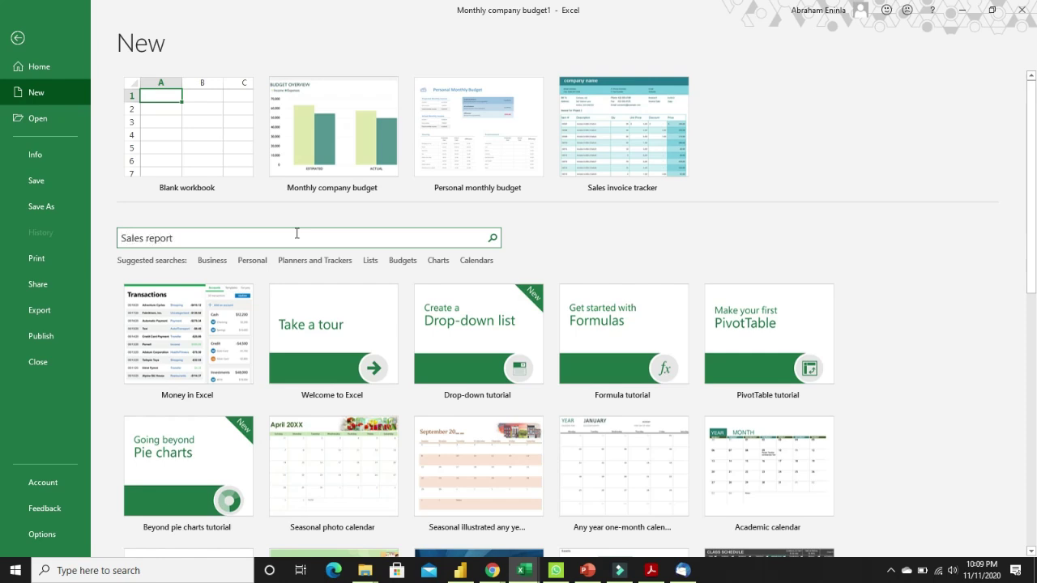
{"action": "key", "text": "Return"}
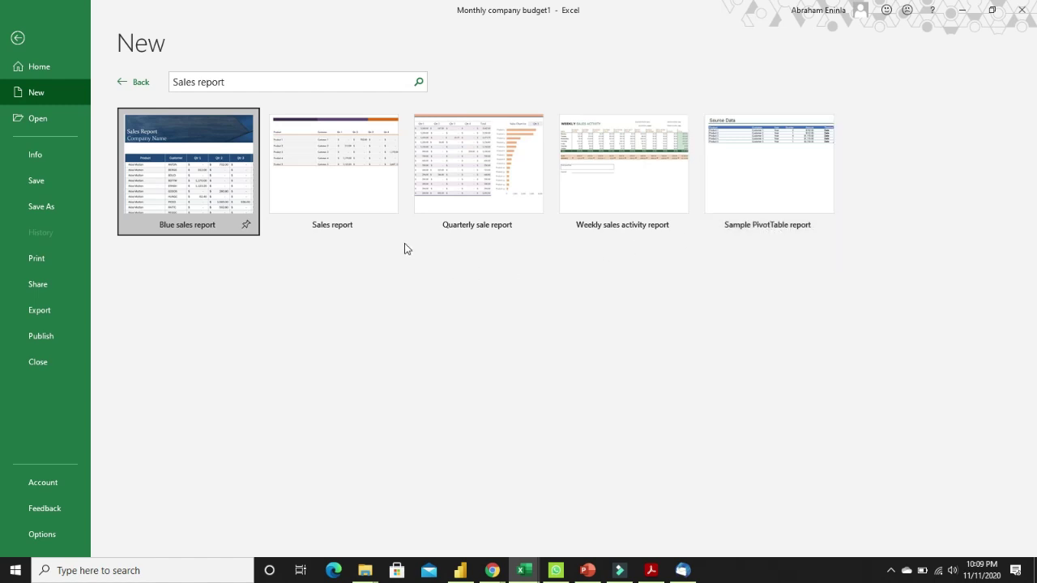
{"action": "left_click", "coordinate": [467, 189]}
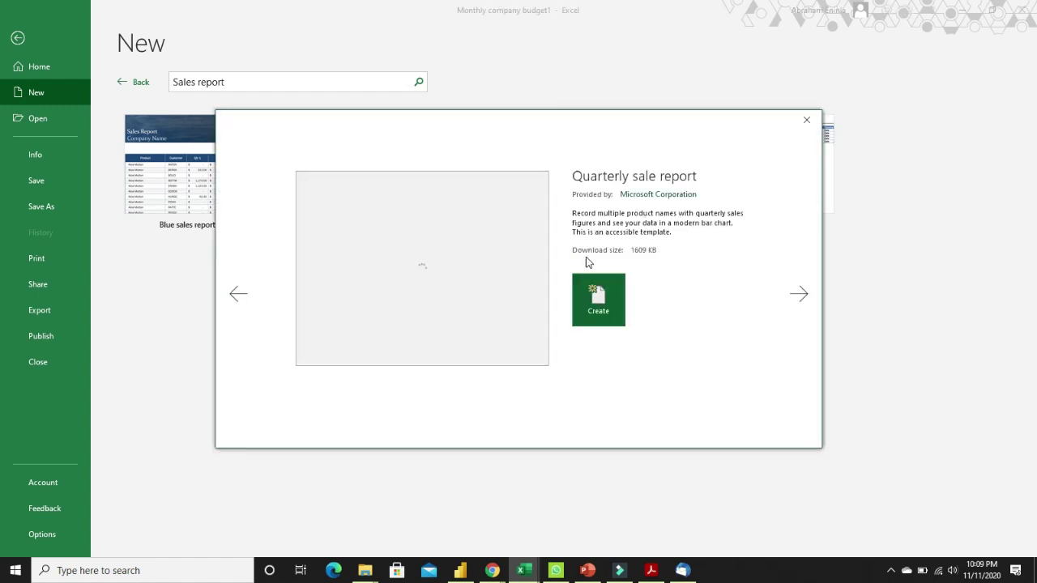
{"action": "left_click", "coordinate": [597, 308]}
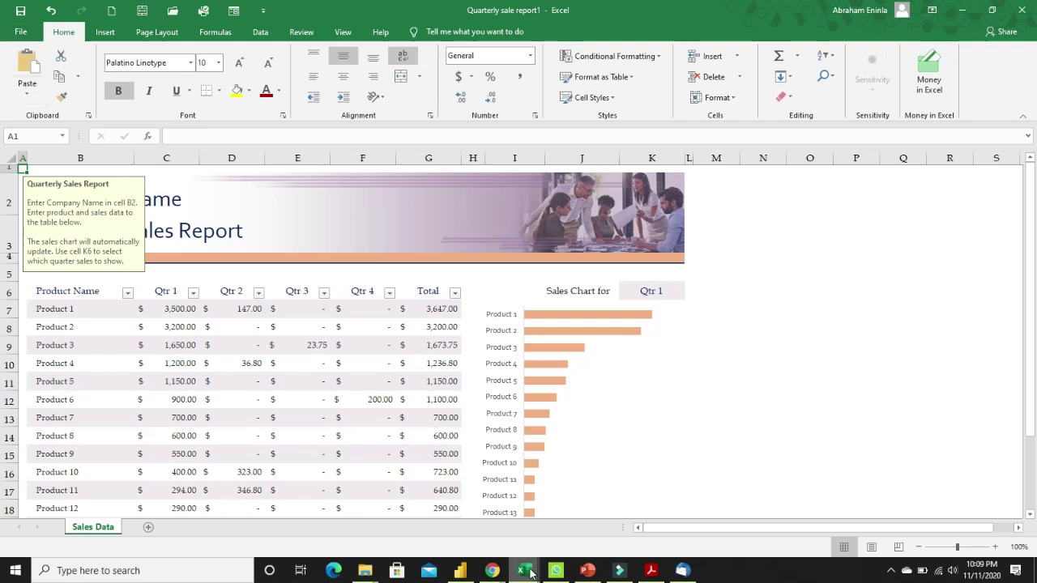
- Switch to the open Book3 workbook and on to the 2 - Creating a New Workbook file
{"action": "mouse_move", "coordinate": [524, 570]}
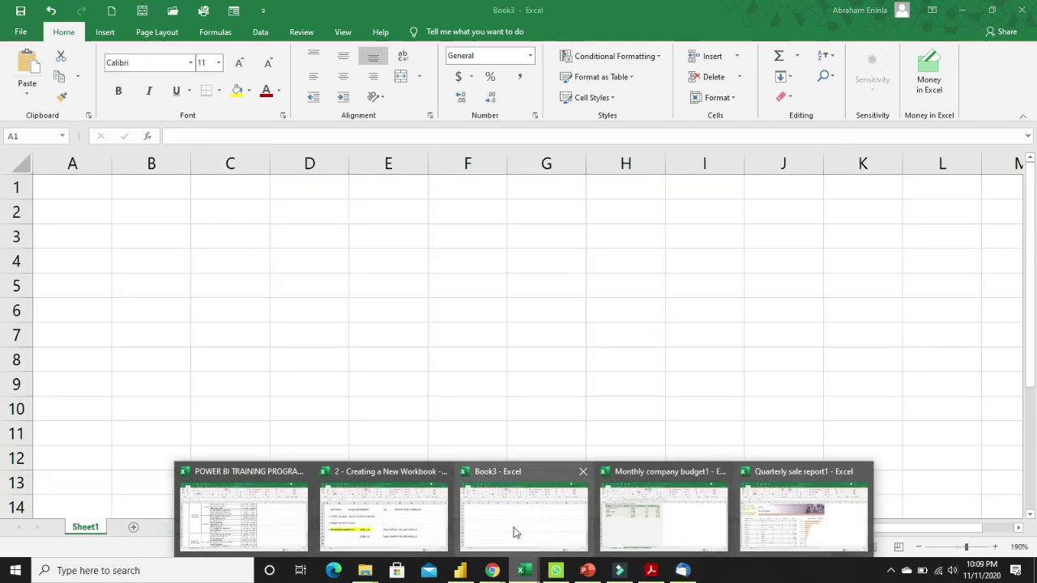
{"action": "left_click", "coordinate": [513, 528]}
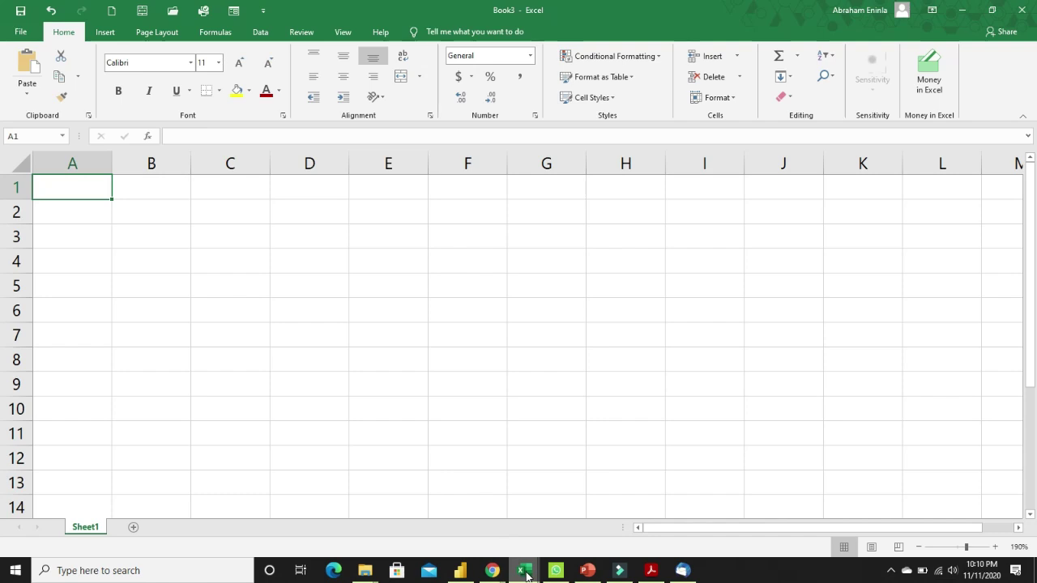
{"action": "mouse_move", "coordinate": [524, 570]}
{"action": "left_click", "coordinate": [412, 528]}
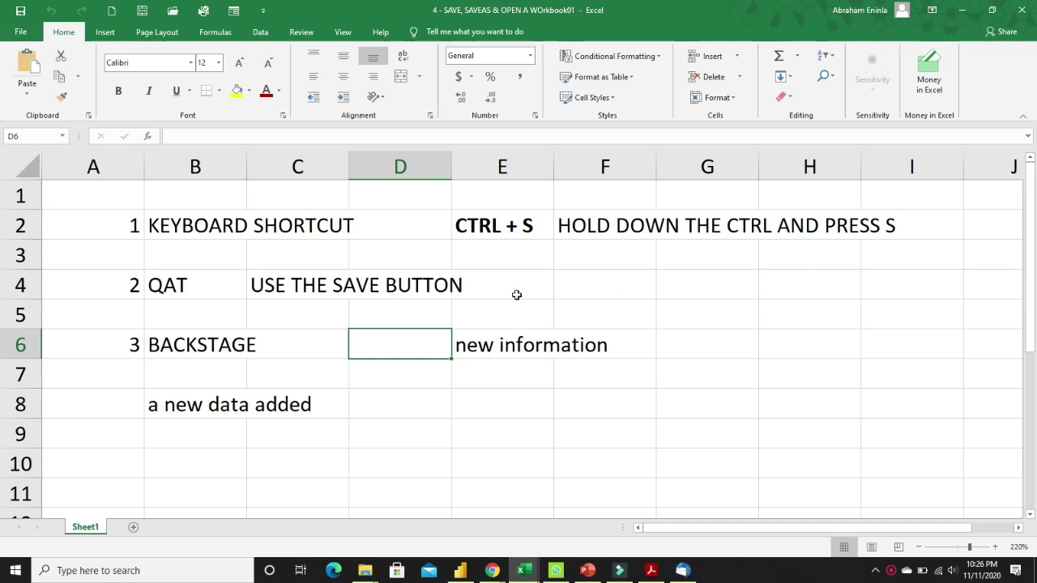
- Create a new blank workbook and enter "A new workbook" in cell B2
{"action": "left_click", "coordinate": [618, 293]}
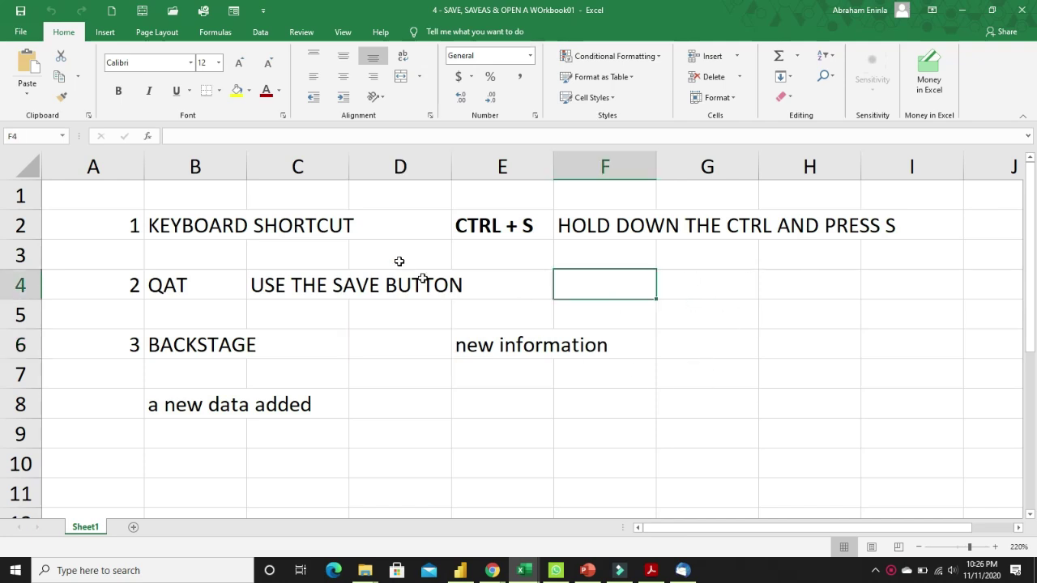
{"action": "left_click", "coordinate": [112, 11]}
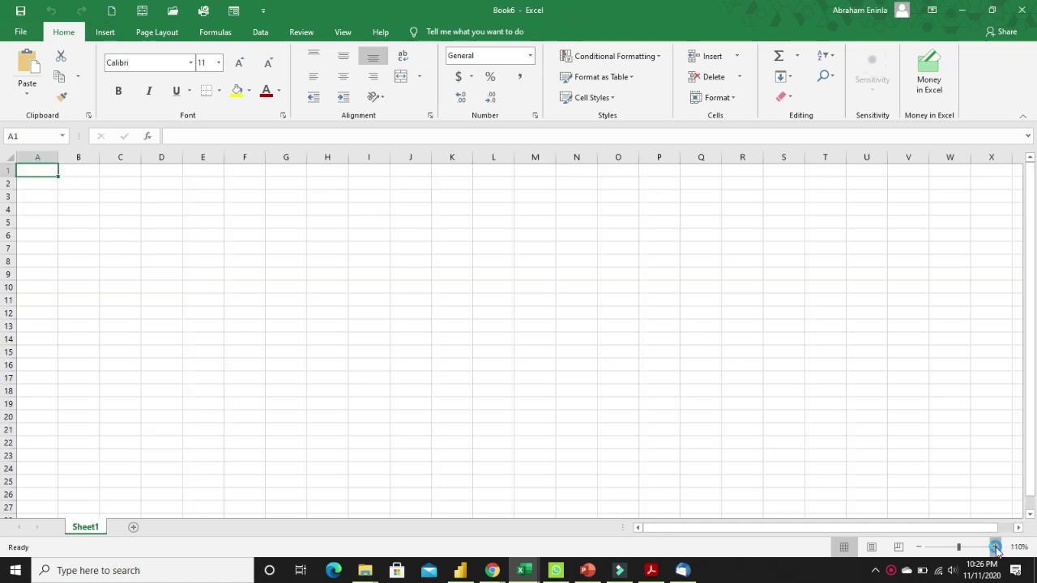
{"action": "left_click", "coordinate": [995, 548]}
{"action": "left_click", "coordinate": [995, 547]}
{"action": "left_click", "coordinate": [996, 547]}
{"action": "left_click", "coordinate": [996, 547]}
{"action": "left_click", "coordinate": [995, 548]}
{"action": "left_click", "coordinate": [995, 547]}
{"action": "left_click", "coordinate": [995, 547]}
{"action": "left_click", "coordinate": [995, 547]}
{"action": "left_click", "coordinate": [996, 547]}
{"action": "left_click", "coordinate": [996, 547]}
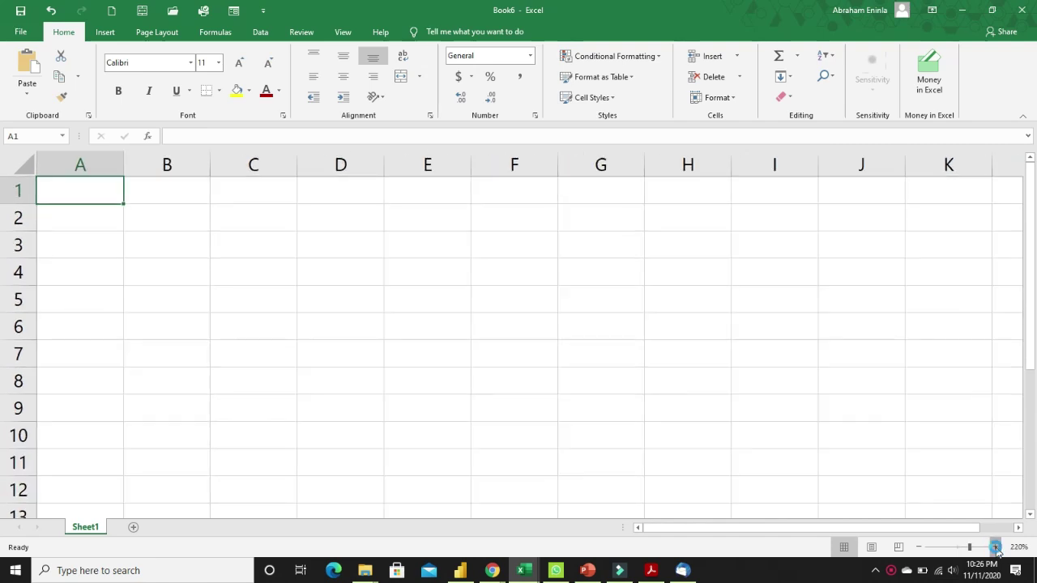
{"action": "left_click", "coordinate": [995, 548]}
{"action": "left_click", "coordinate": [995, 548]}
{"action": "left_click", "coordinate": [996, 547]}
{"action": "left_click", "coordinate": [176, 228]}
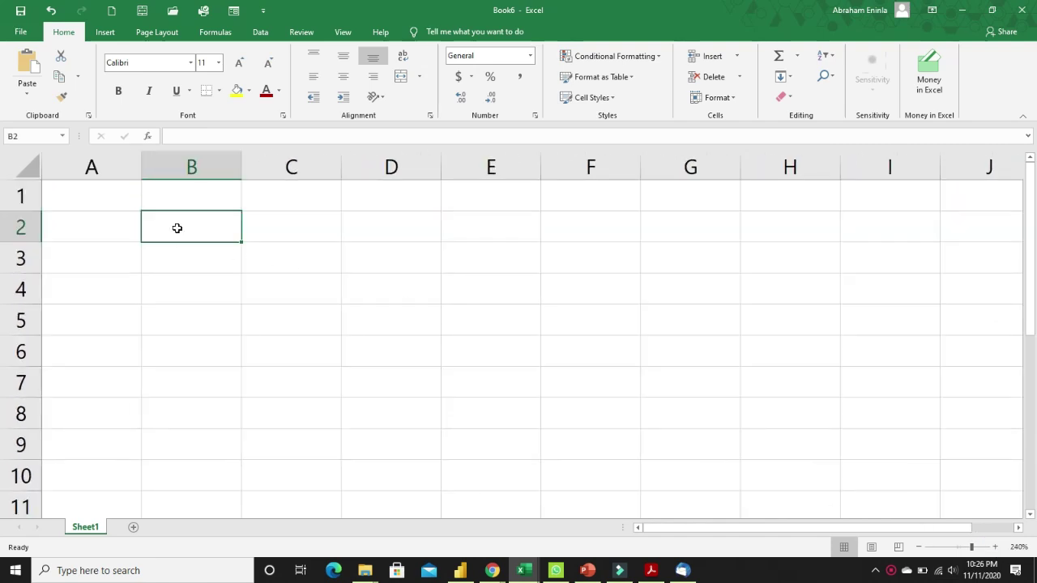
{"action": "type", "text": "A ne"}
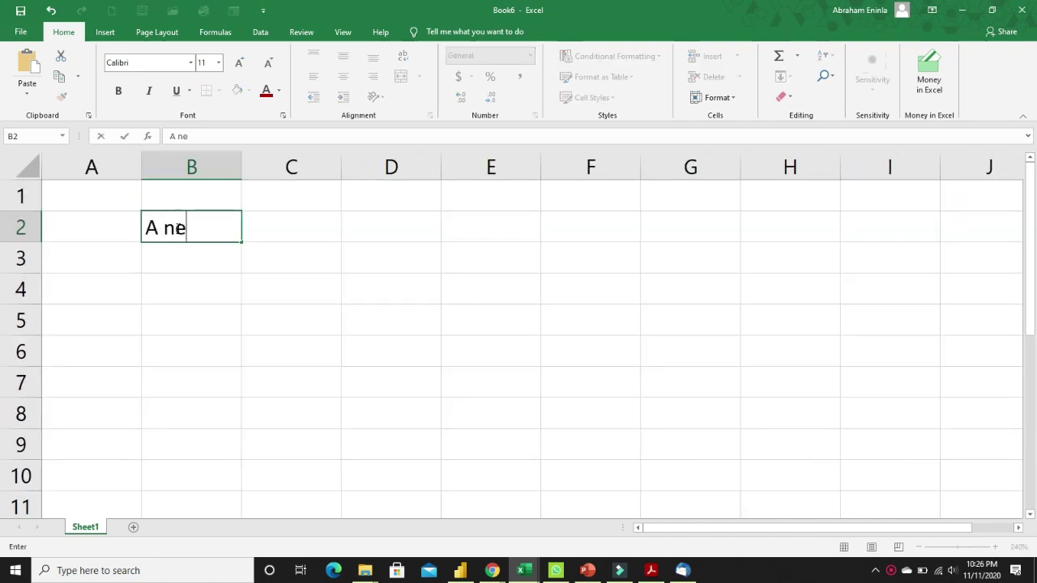
{"action": "type", "text": "w workbook"}
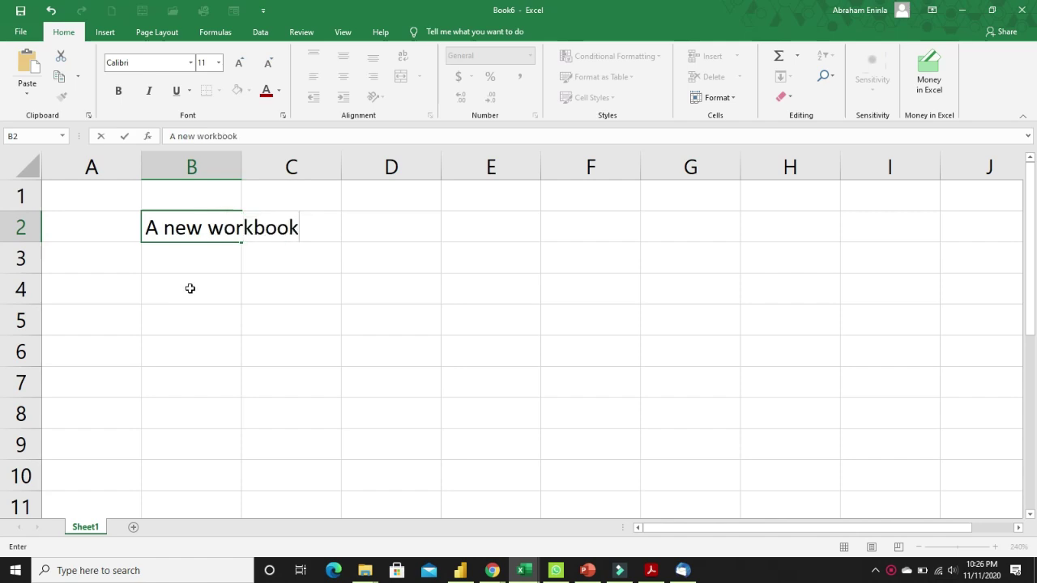
- Enter the save shortcut "CTRL + S" as text in cell B4
{"action": "left_click", "coordinate": [190, 288]}
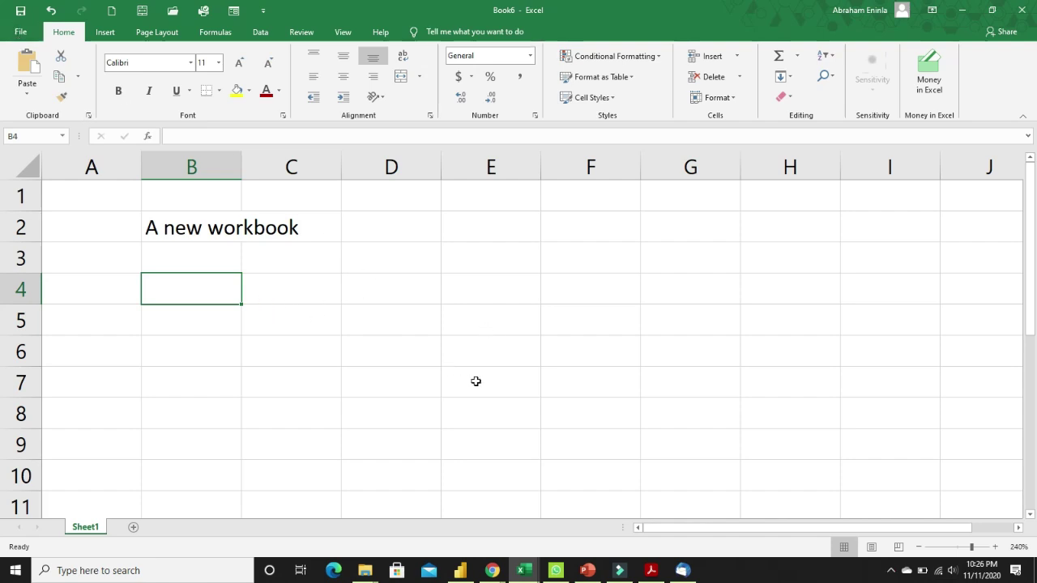
{"action": "type", "text": "CT"}
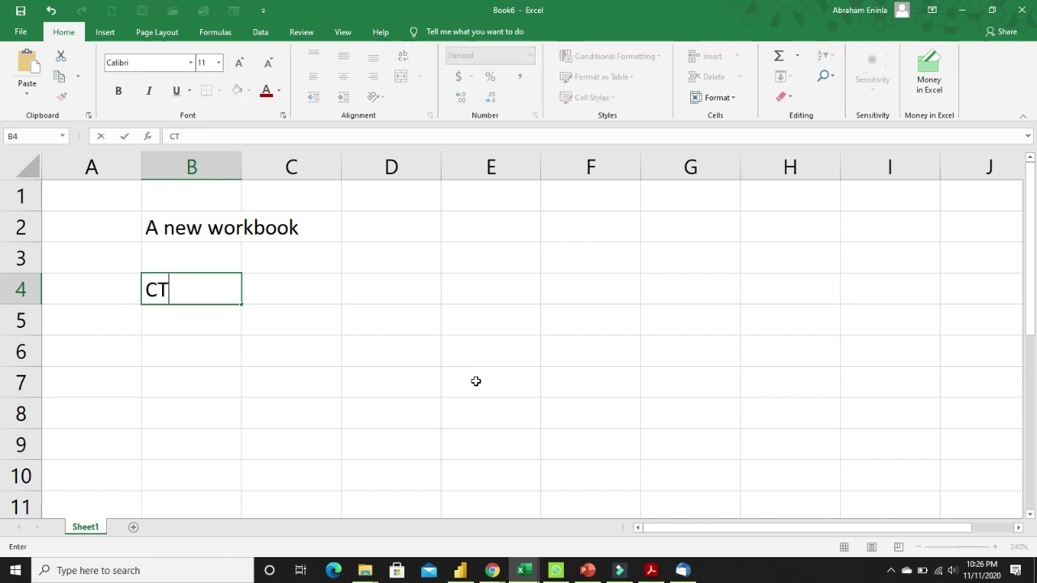
{"action": "type", "text": "RL + sS"}
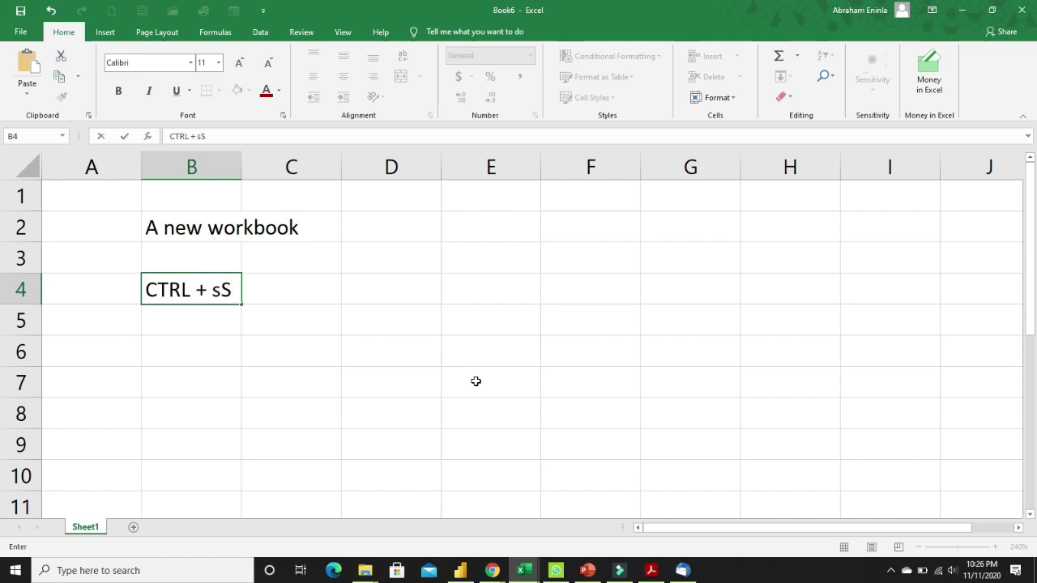
{"action": "key", "text": "BackSpace"}
{"action": "key", "text": "BackSpace"}
{"action": "type", "text": "S"}
{"action": "left_click", "coordinate": [313, 286]}
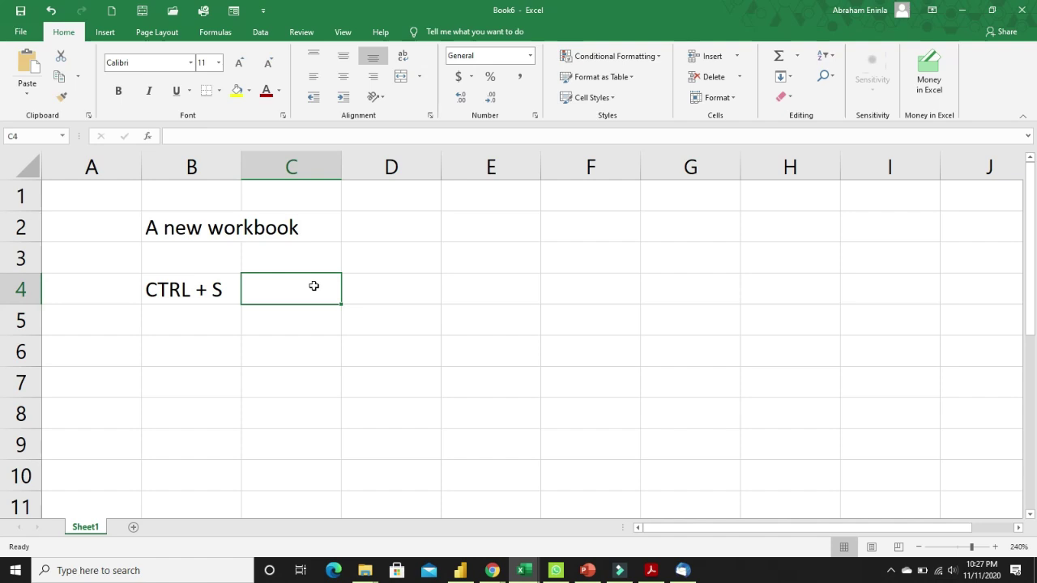
- Save the new workbook to the Desktop under the file name MY NEW WORKBOOK
{"action": "key", "text": "ctrl+s"}
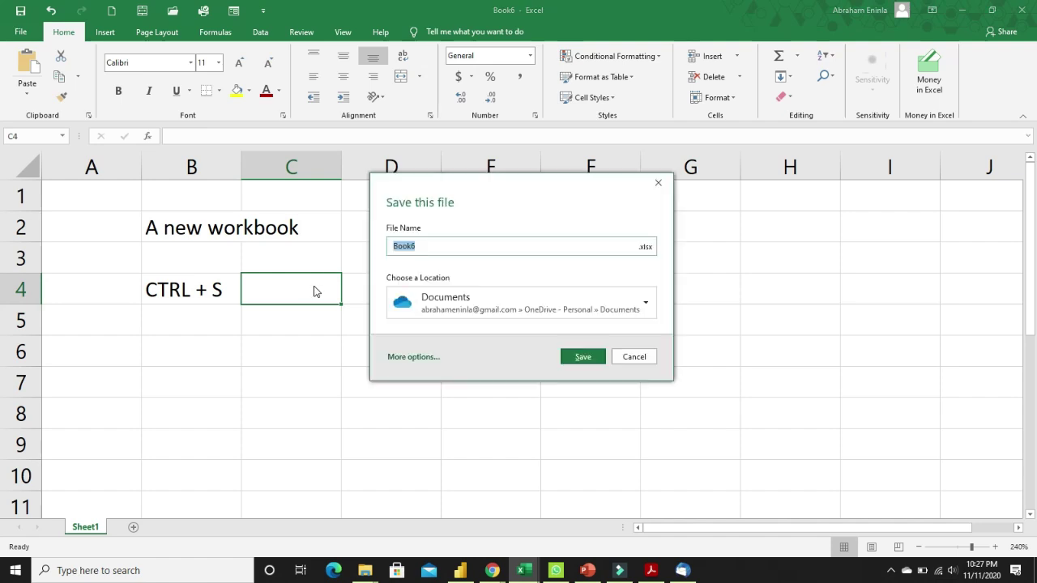
{"action": "left_click", "coordinate": [411, 357]}
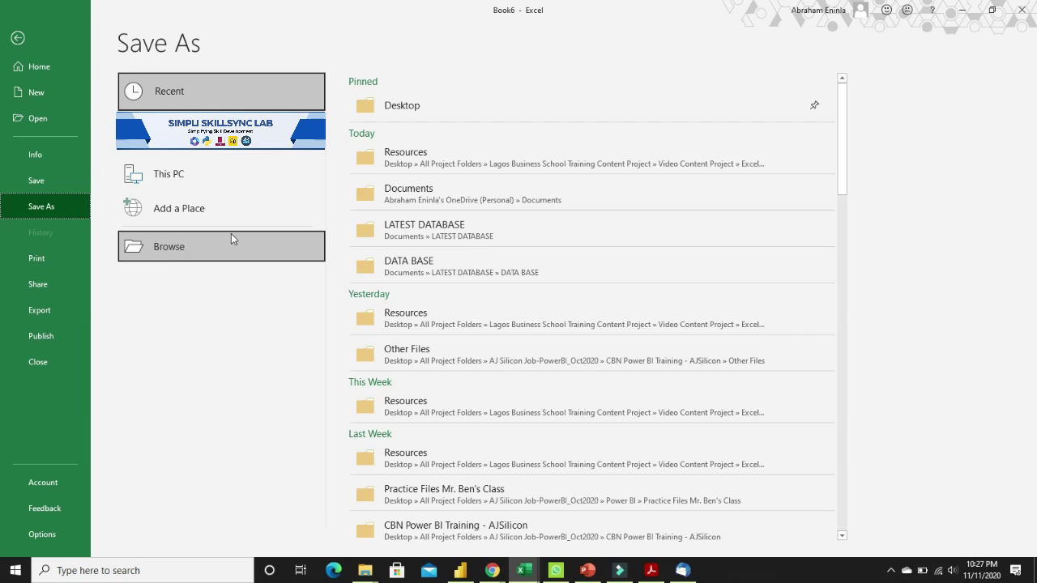
{"action": "left_click", "coordinate": [166, 253]}
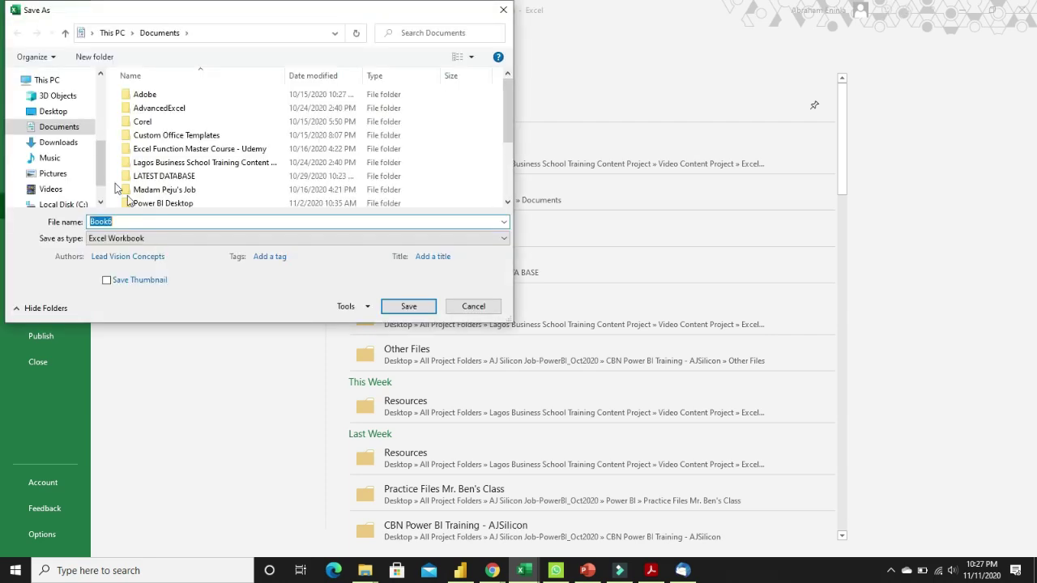
{"action": "left_click", "coordinate": [54, 112]}
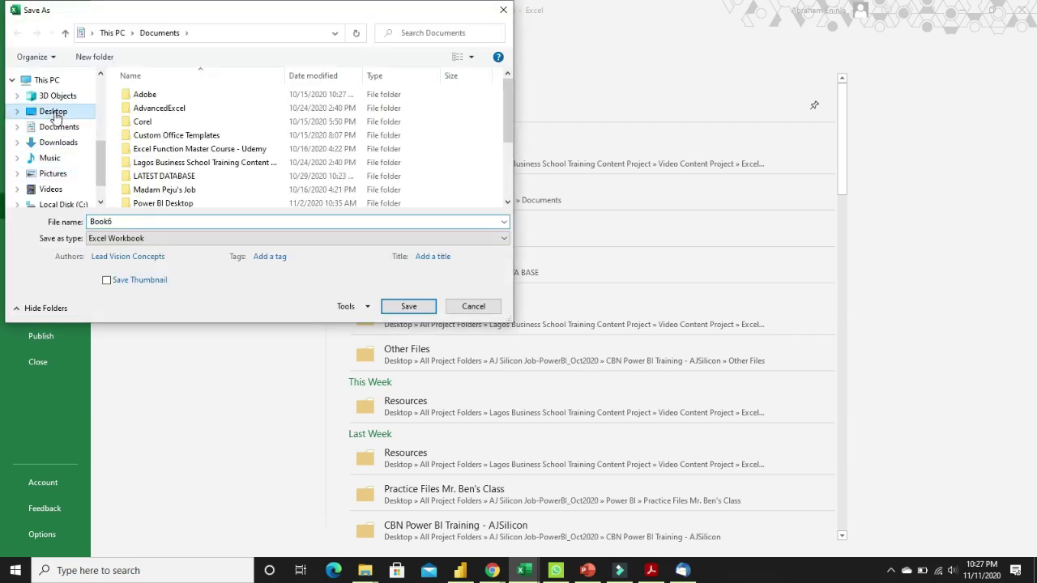
{"action": "double_click", "coordinate": [122, 220]}
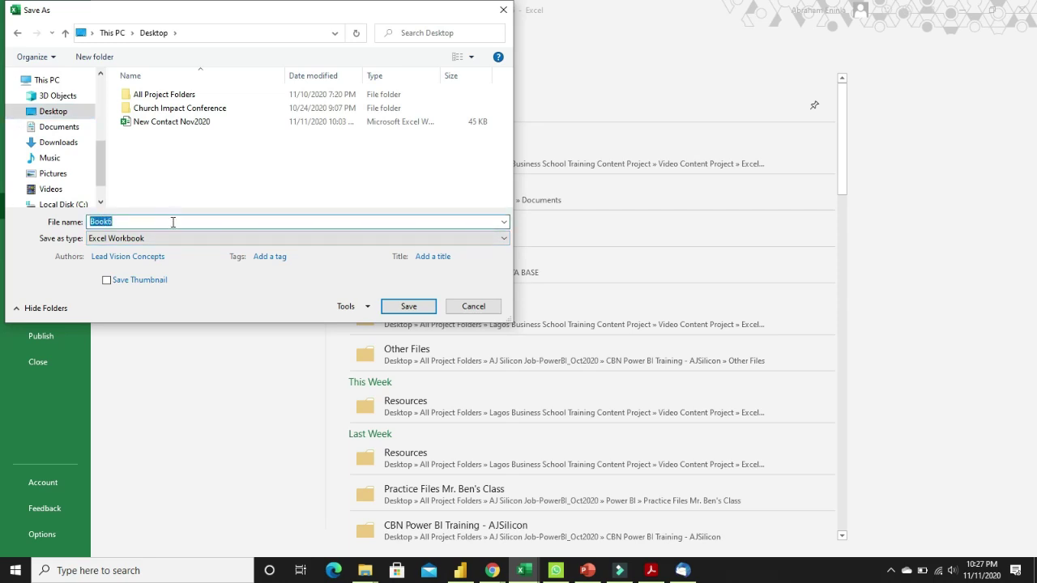
{"action": "type", "text": "MY NEW WORKBOOK"}
{"action": "left_click", "coordinate": [409, 307]}
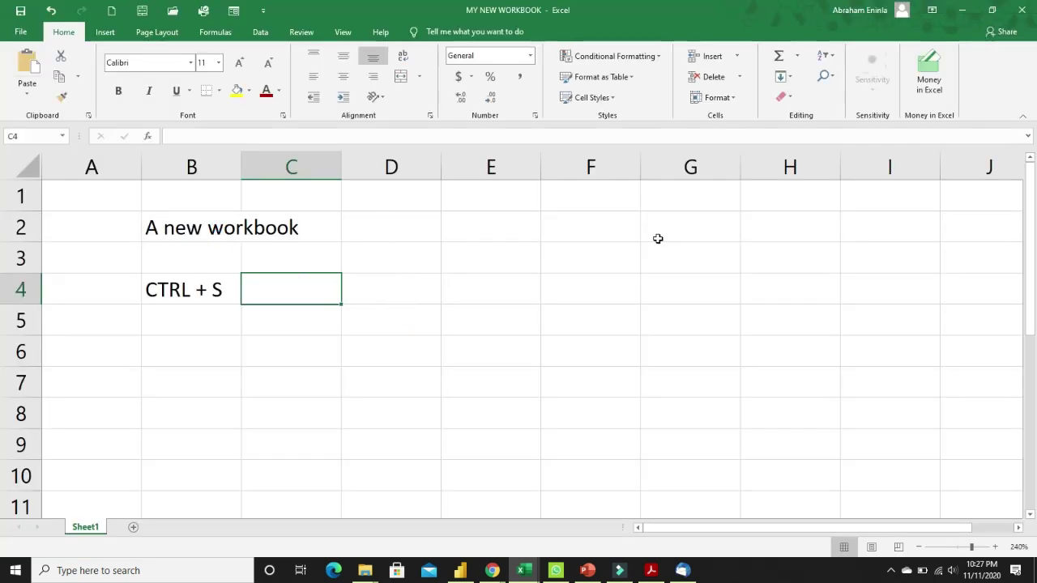
{"action": "left_click", "coordinate": [203, 354]}
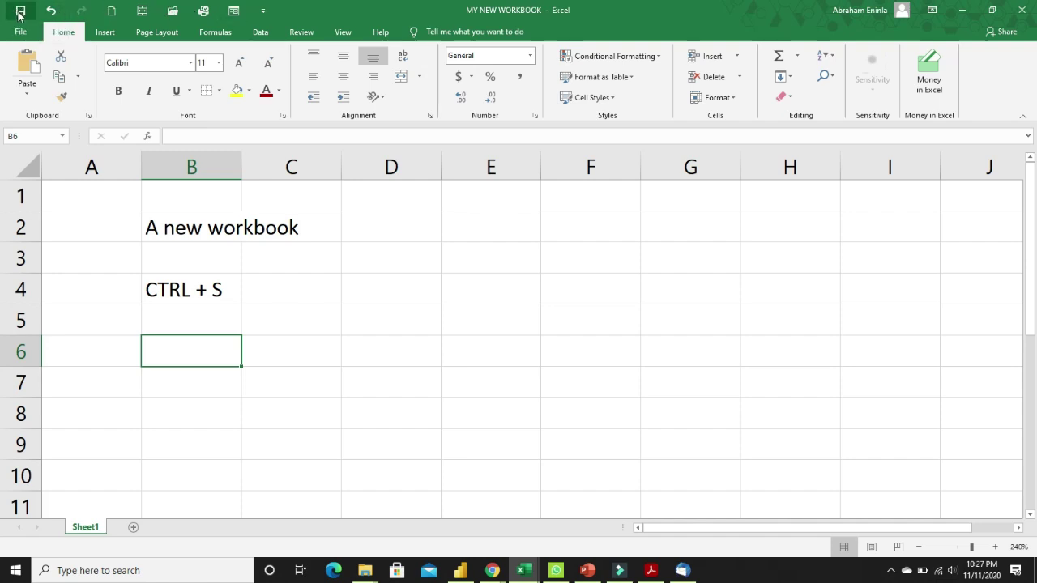
{"action": "left_click", "coordinate": [264, 11]}
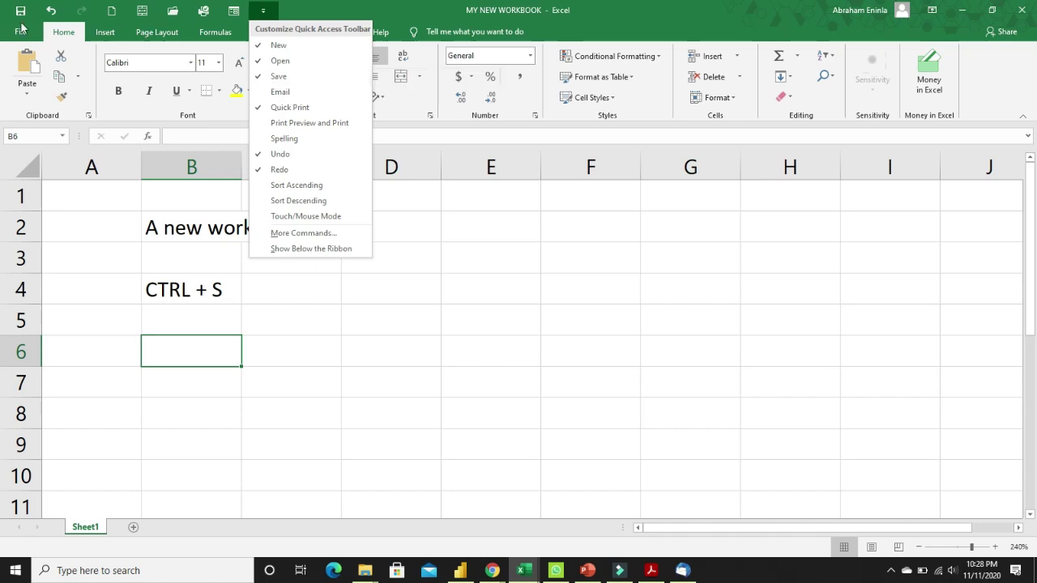
{"action": "left_click", "coordinate": [349, 8]}
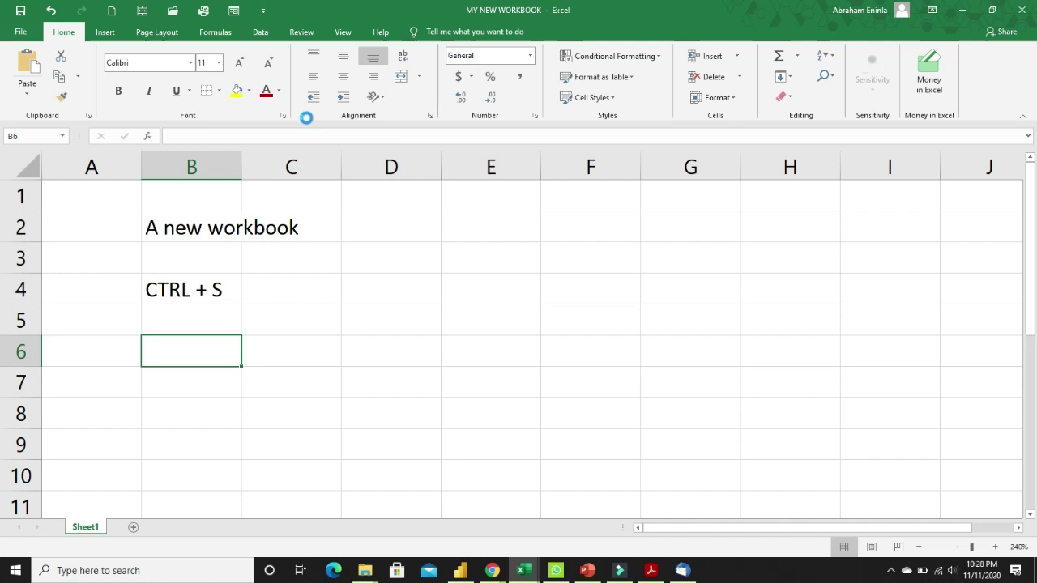
- Create a new blank workbook and save it to the Desktop as MY NEW WORKBOOK2
{"action": "key", "text": "ctrl+n"}
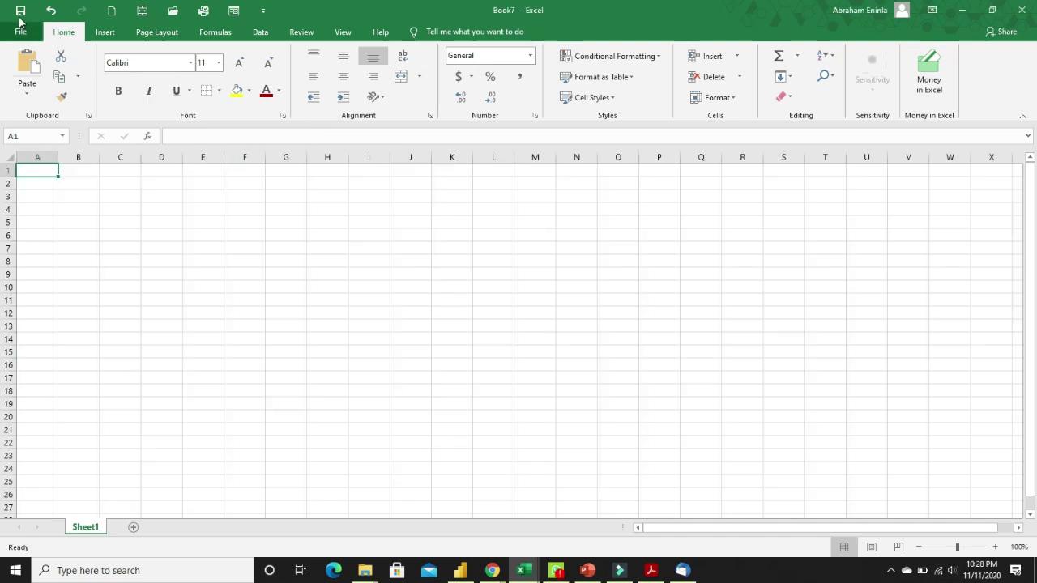
{"action": "left_click", "coordinate": [20, 11]}
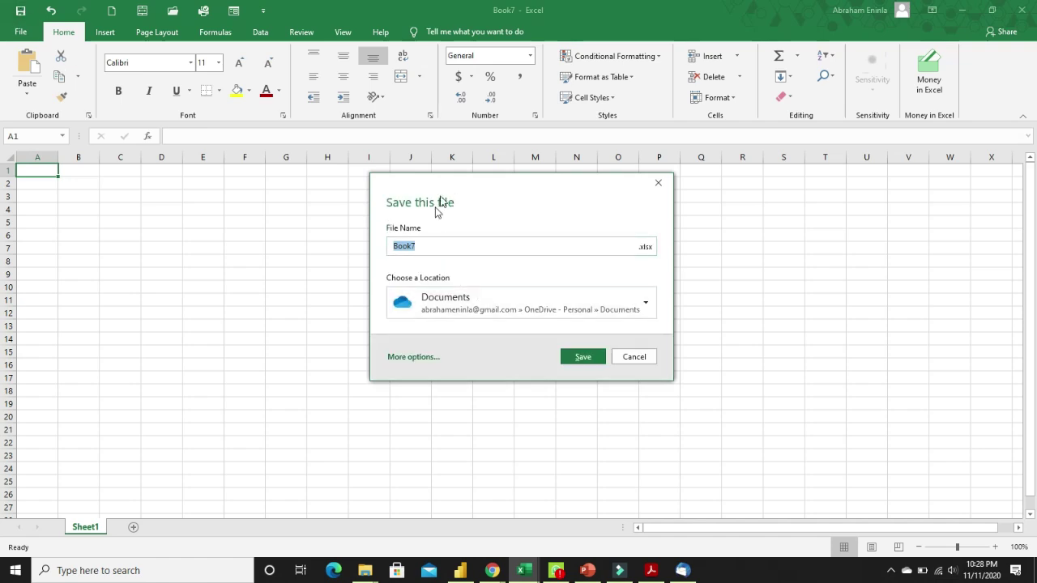
{"action": "left_click", "coordinate": [421, 357]}
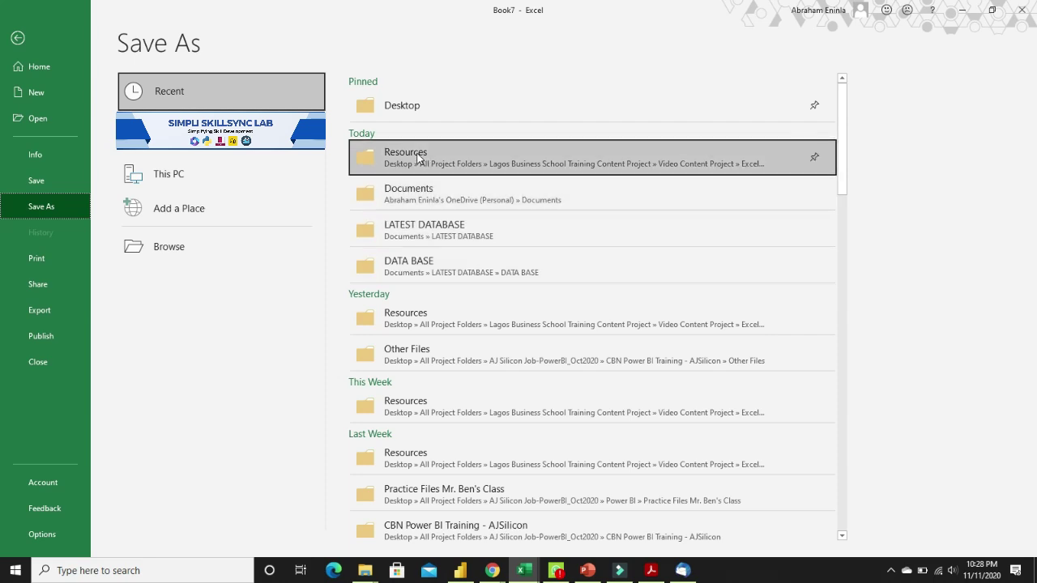
{"action": "left_click", "coordinate": [182, 242]}
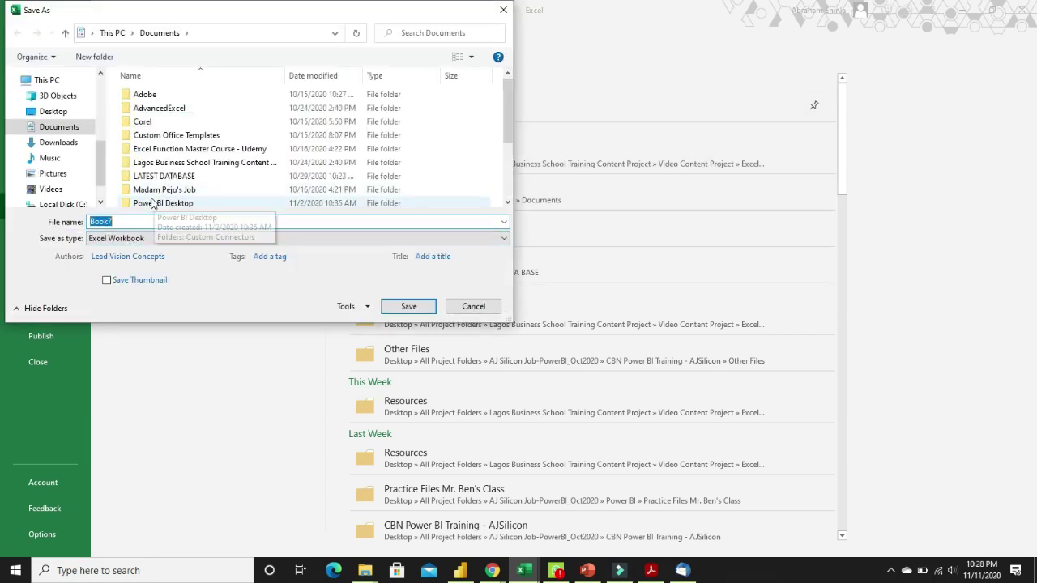
{"action": "left_click", "coordinate": [53, 112]}
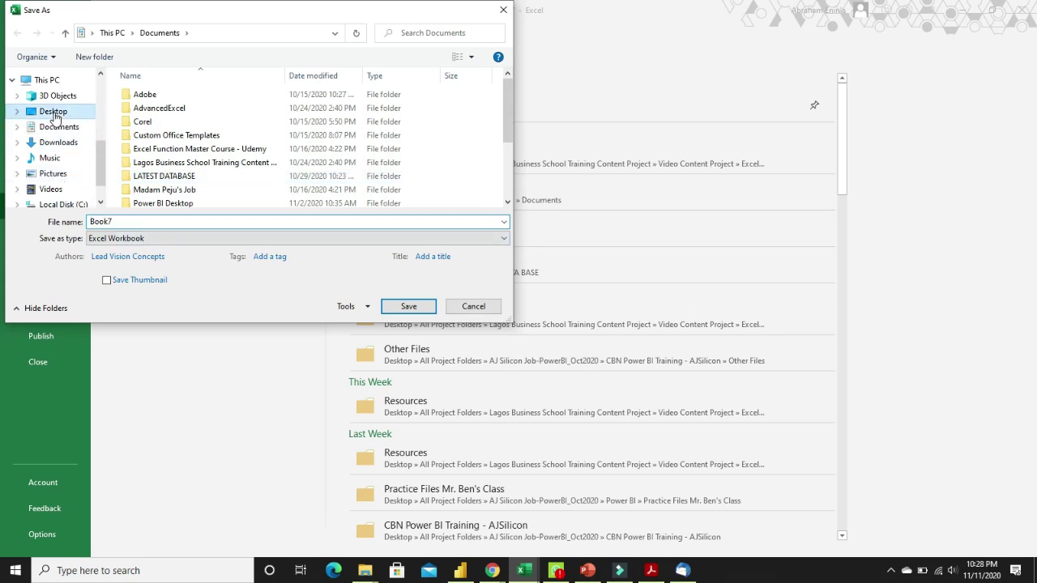
{"action": "left_click", "coordinate": [176, 122]}
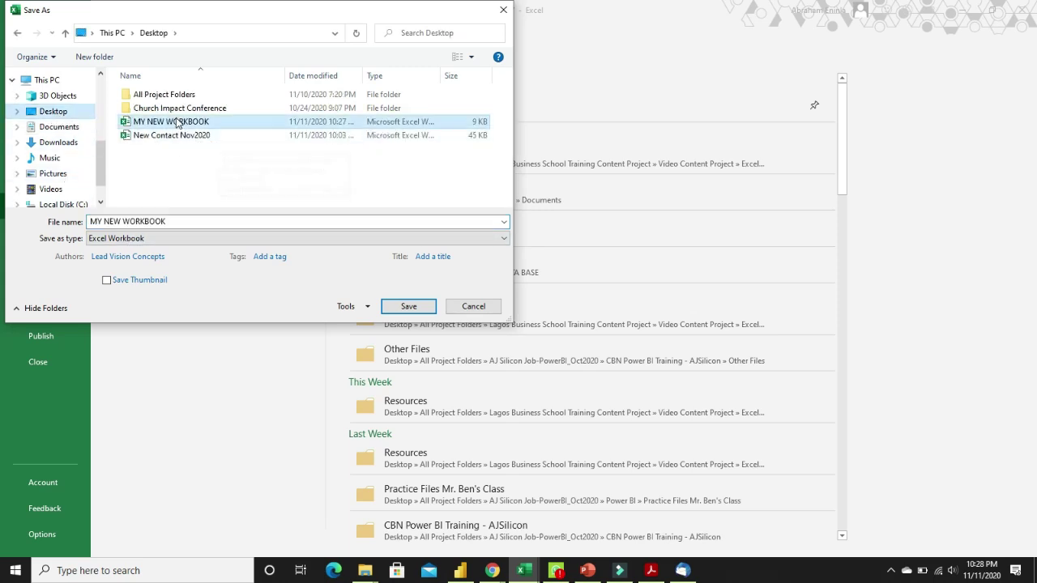
{"action": "left_click", "coordinate": [178, 222]}
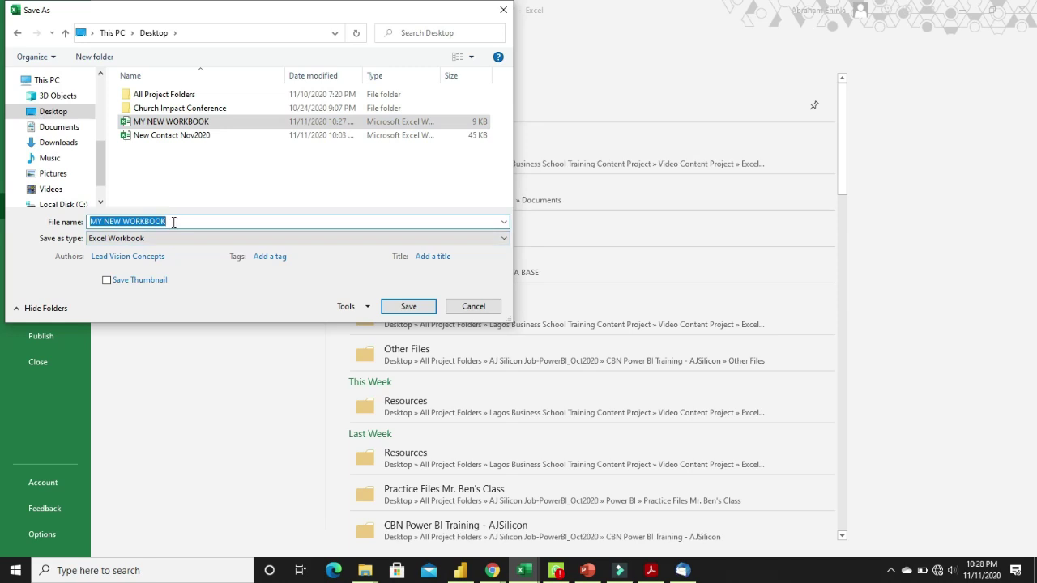
{"action": "left_click", "coordinate": [173, 221]}
{"action": "type", "text": "2"}
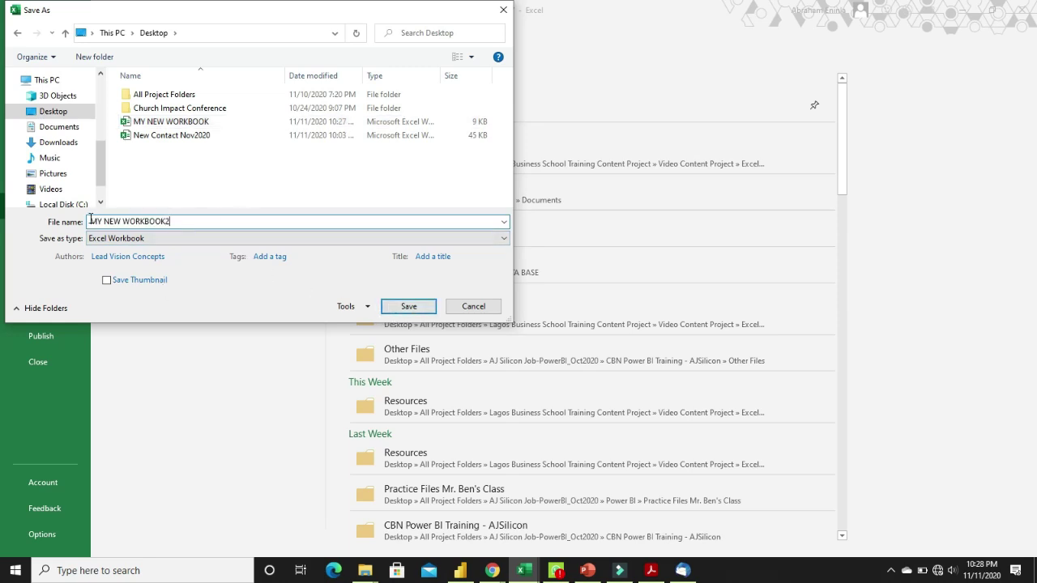
{"action": "left_click", "coordinate": [411, 310]}
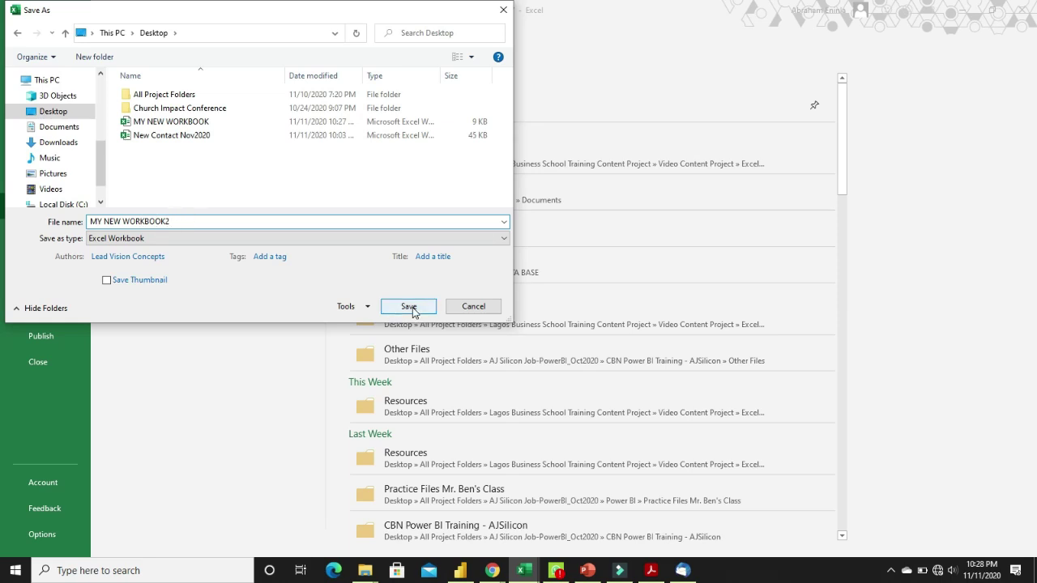
{"action": "left_click", "coordinate": [409, 308]}
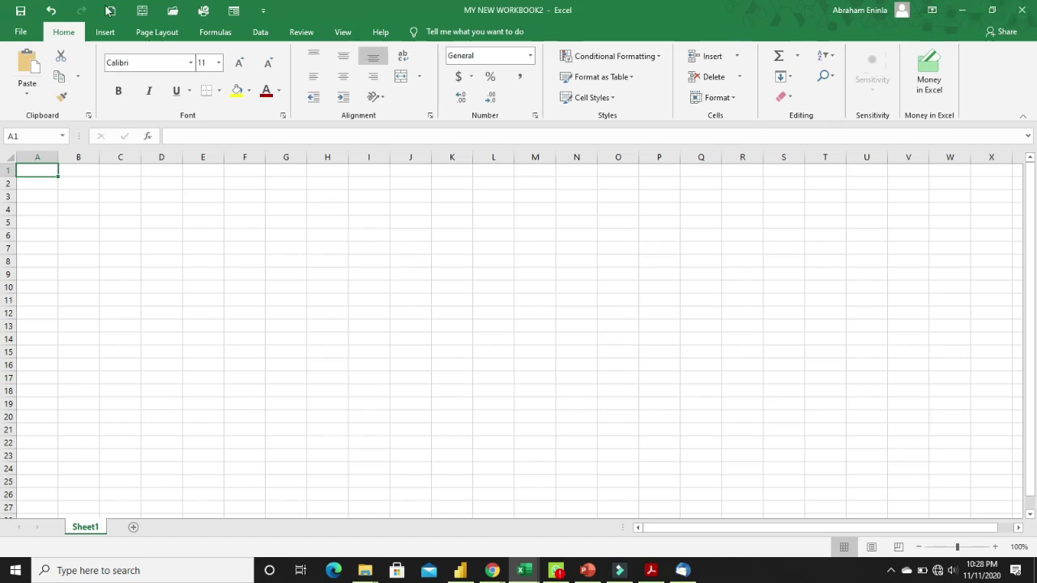
- Create another blank workbook and save it to the pinned Desktop folder as MY NEW WORKBOOK3
{"action": "left_click", "coordinate": [21, 34]}
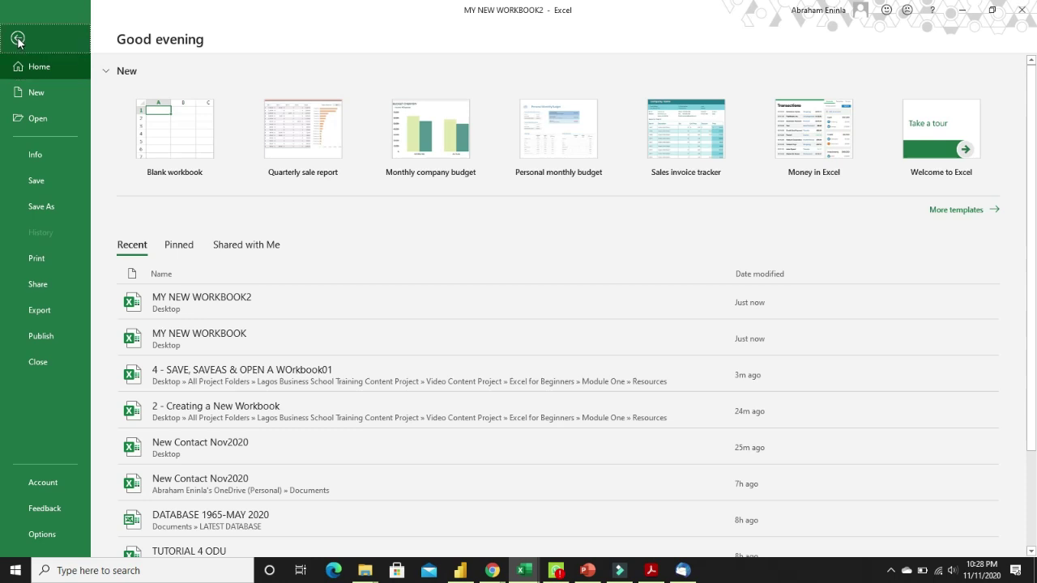
{"action": "left_click", "coordinate": [18, 39]}
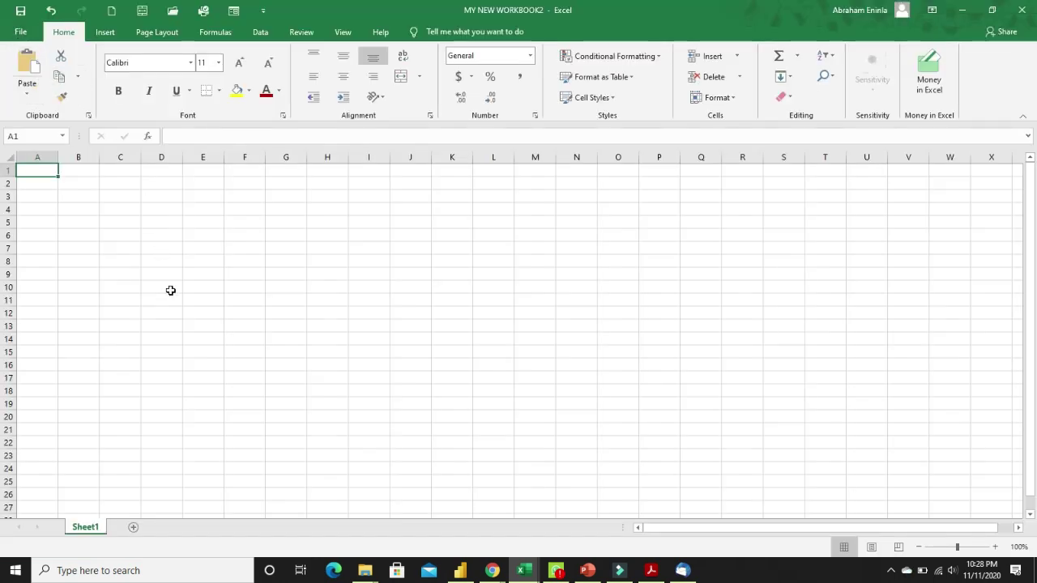
{"action": "key", "text": "ctrl+n"}
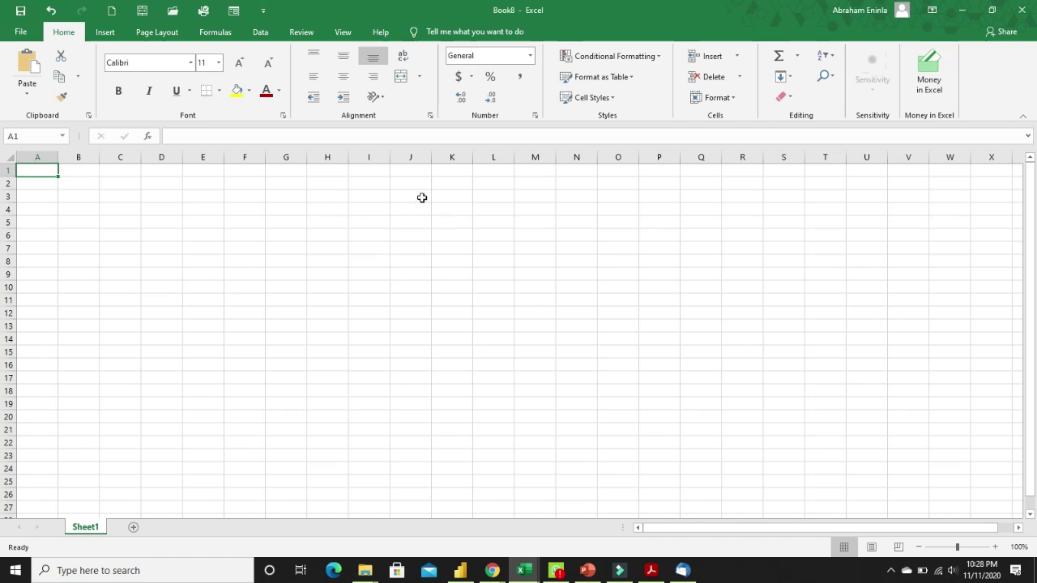
{"action": "left_click", "coordinate": [20, 33]}
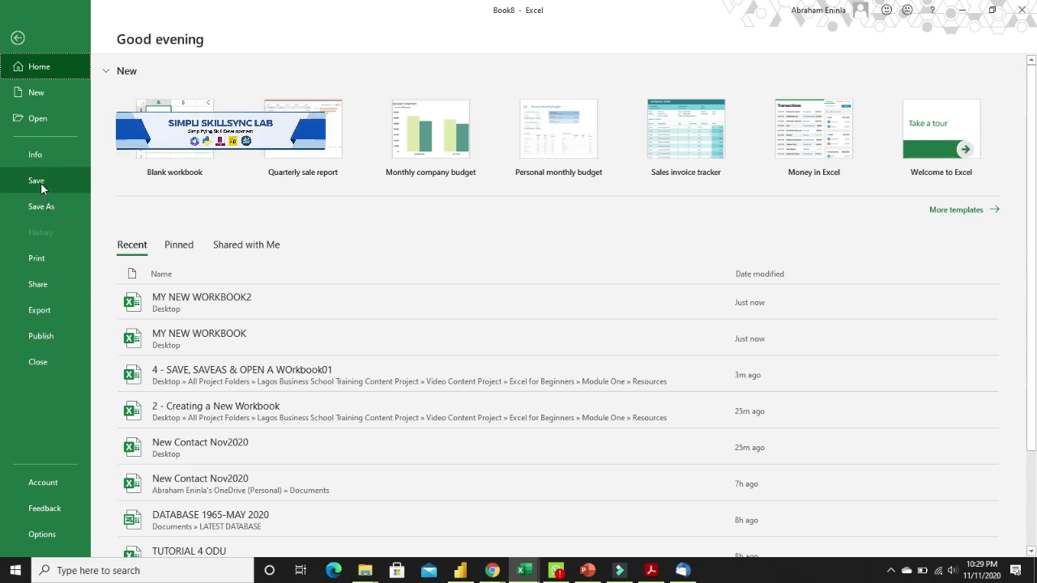
{"action": "left_click", "coordinate": [41, 180]}
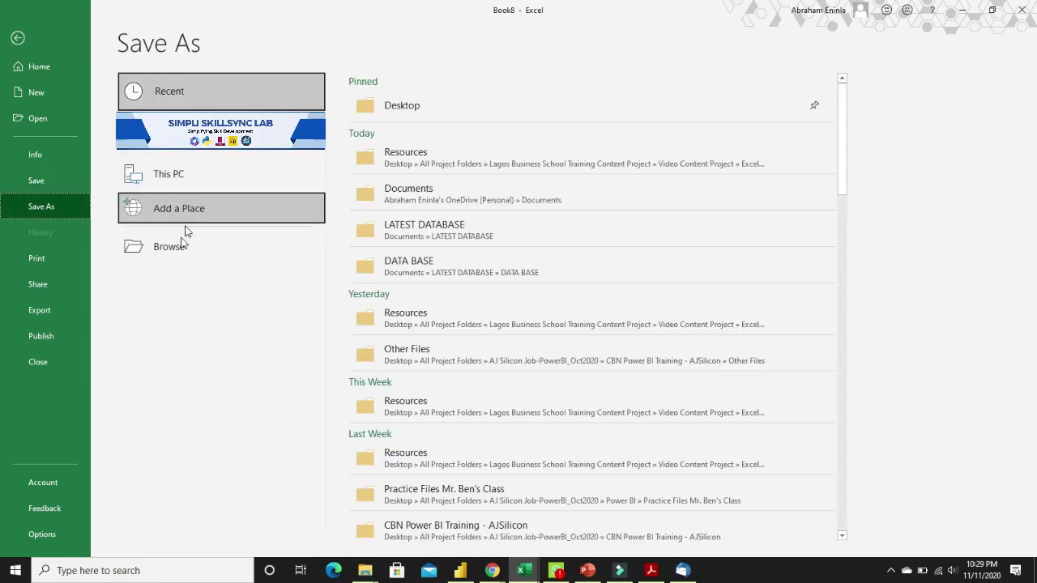
{"action": "left_click", "coordinate": [32, 179]}
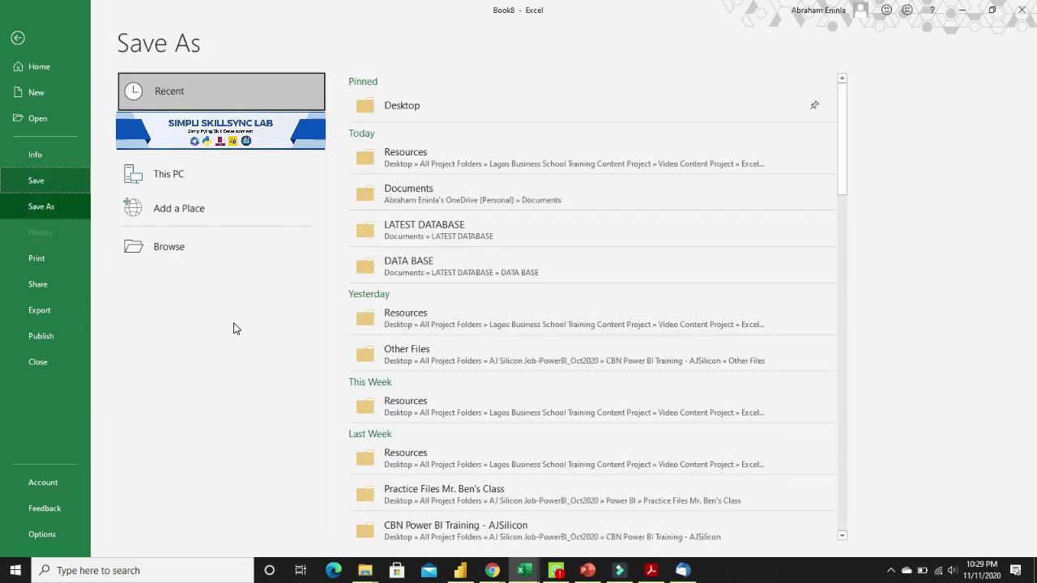
{"action": "left_click", "coordinate": [380, 106]}
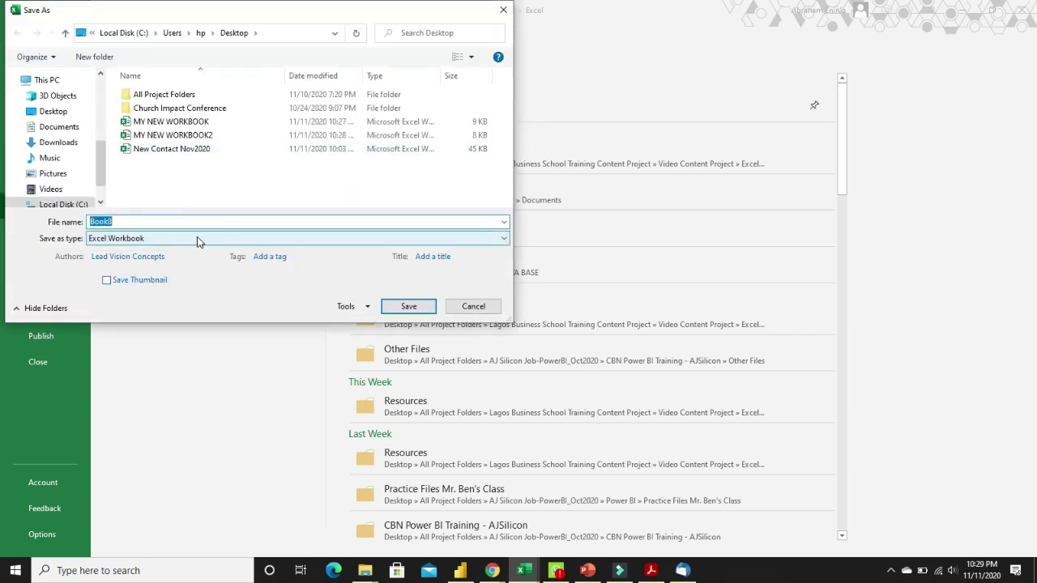
{"action": "type", "text": "MY NEW WORKBO"}
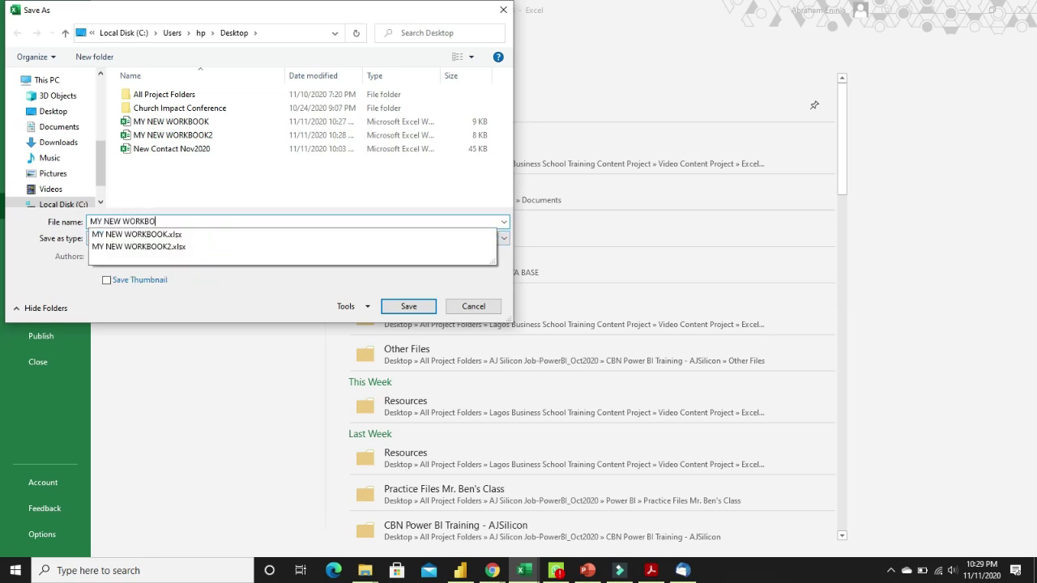
{"action": "type", "text": "OK3"}
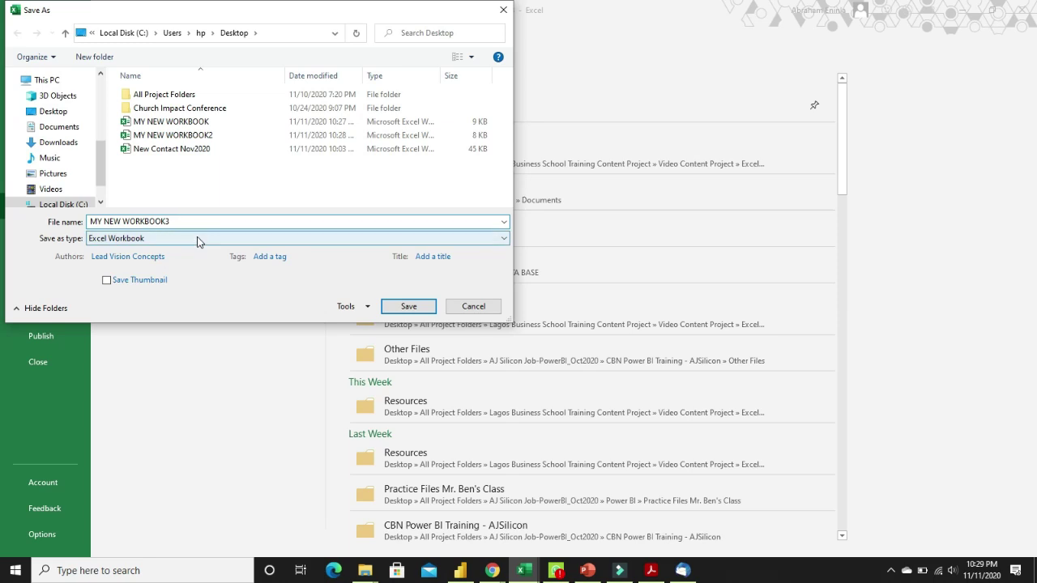
{"action": "left_click", "coordinate": [412, 308]}
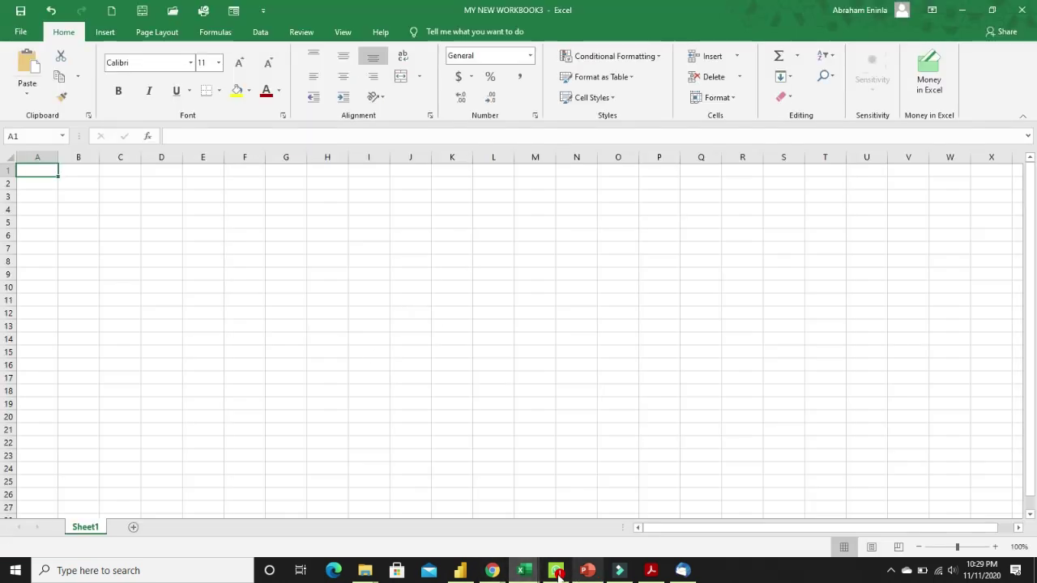
- Switch to the open MY NEW WORKBOOK file and enter "ADDED NEW INFORMATION" in cell B6
{"action": "left_click", "coordinate": [528, 574]}
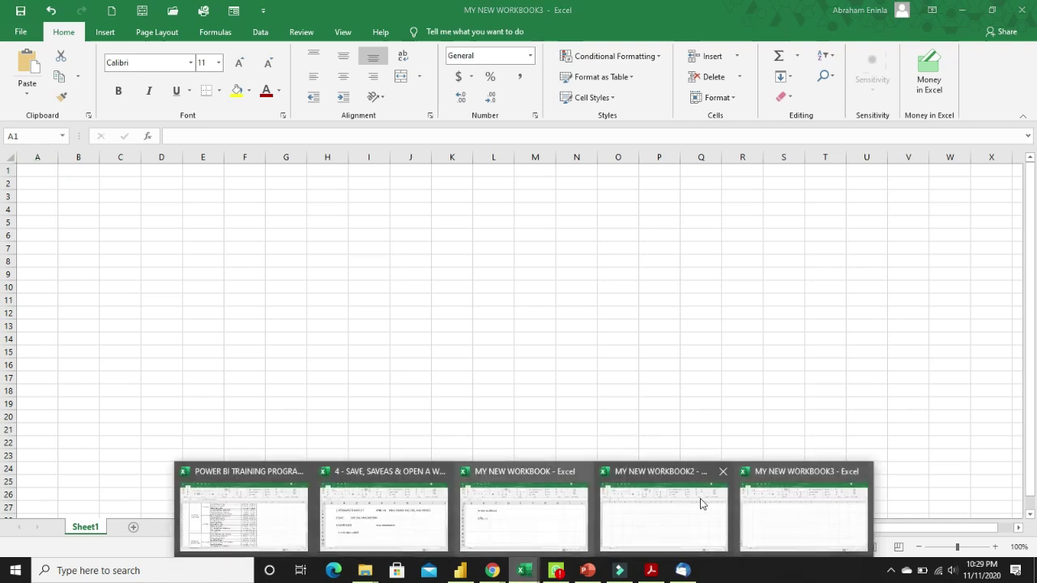
{"action": "left_click", "coordinate": [505, 515]}
{"action": "left_click", "coordinate": [205, 344]}
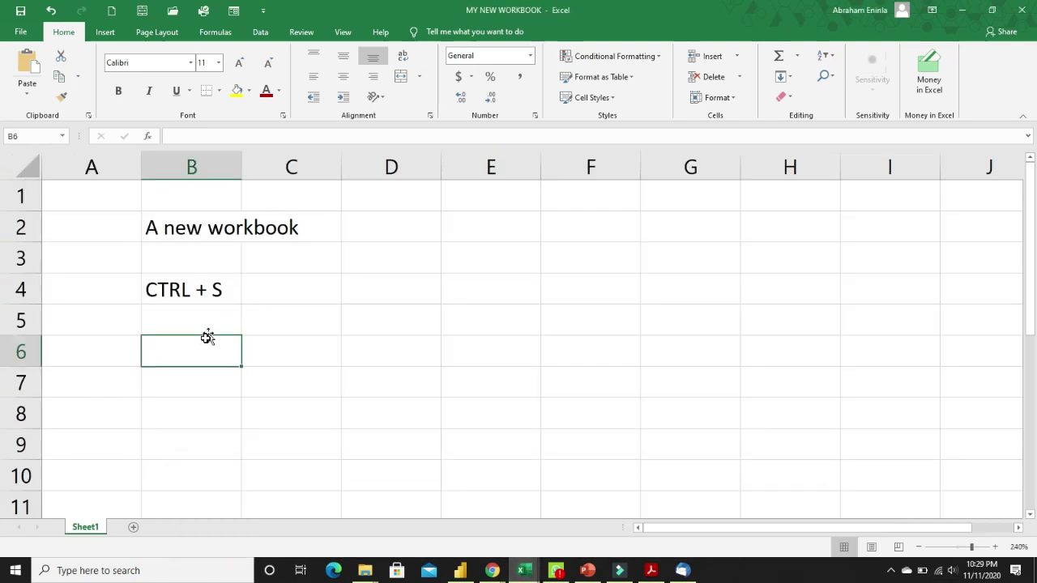
{"action": "type", "text": "ADDE"}
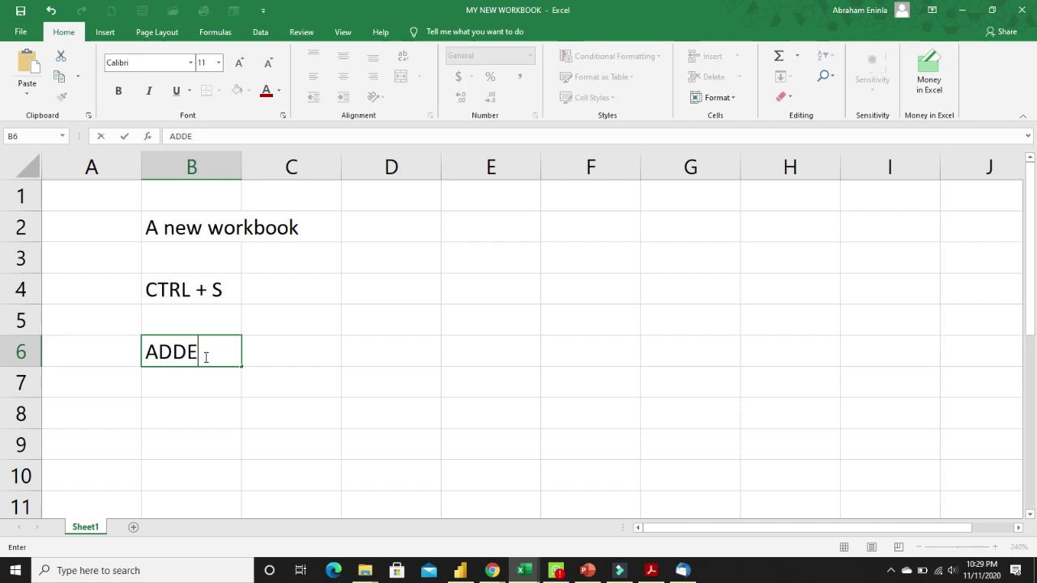
{"action": "type", "text": "D NEW NIN"}
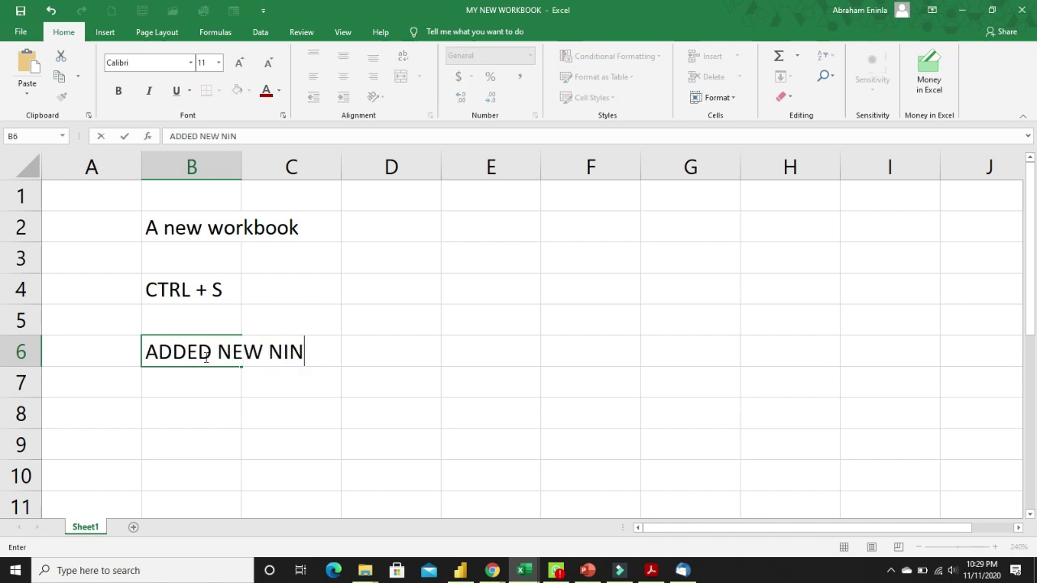
{"action": "key", "text": "BackSpace"}
{"action": "key", "text": "BackSpace"}
{"action": "key", "text": "BackSpace"}
{"action": "type", "text": "INFORMATION"}
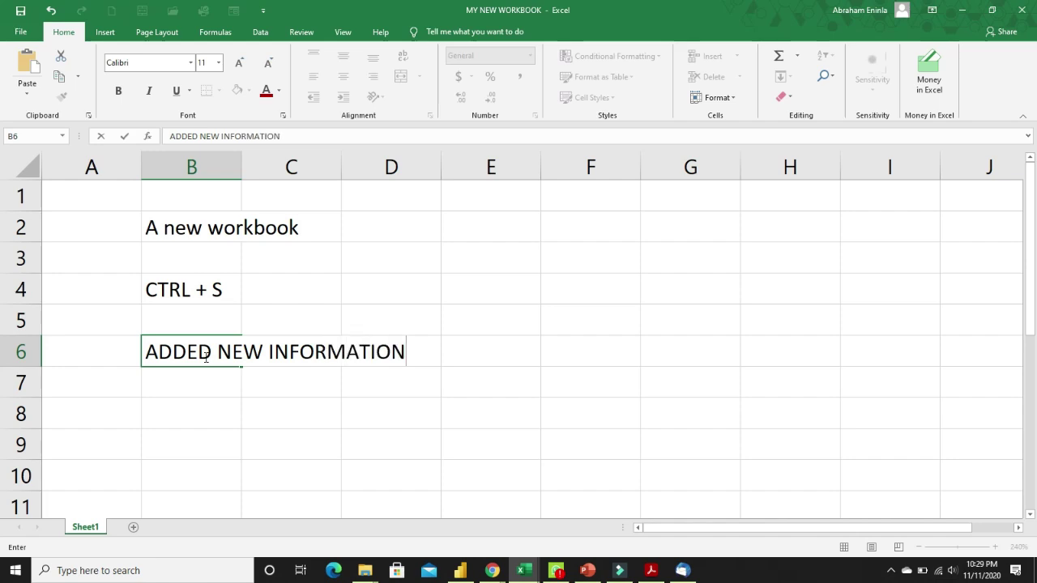
{"action": "left_click", "coordinate": [267, 390]}
{"action": "left_click", "coordinate": [165, 359]}
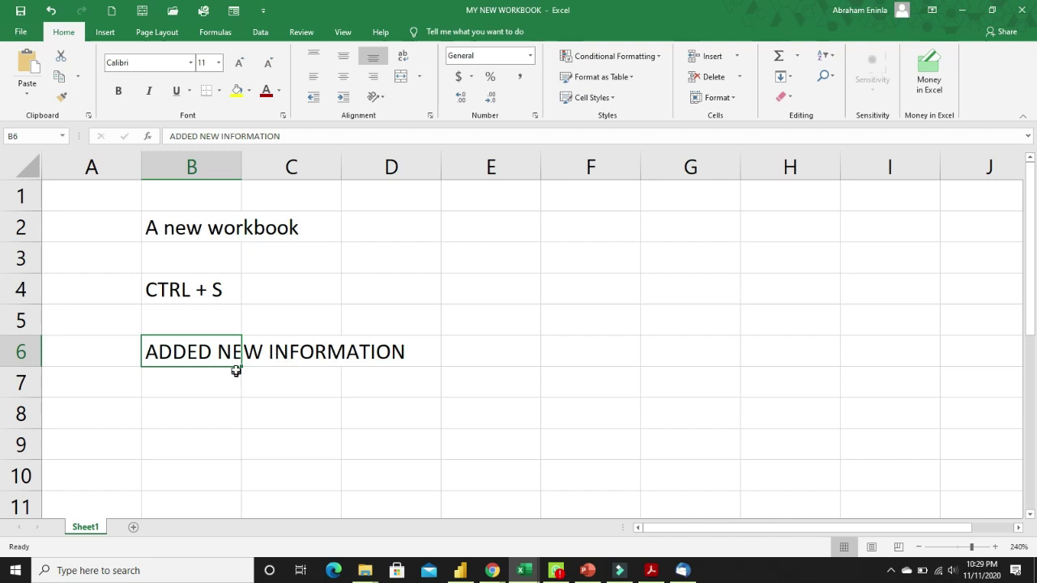
- Save the added B6 entry to the existing MY NEW WORKBOOK file
{"action": "left_click", "coordinate": [187, 406]}
{"action": "left_click", "coordinate": [178, 363]}
{"action": "key", "text": "ctrl+s"}
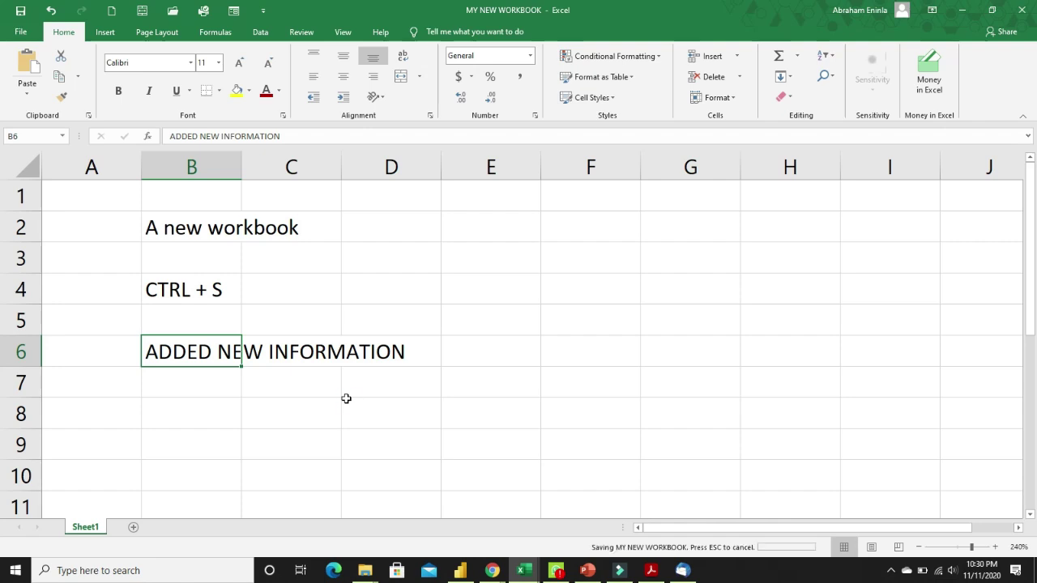
{"action": "left_click", "coordinate": [23, 32]}
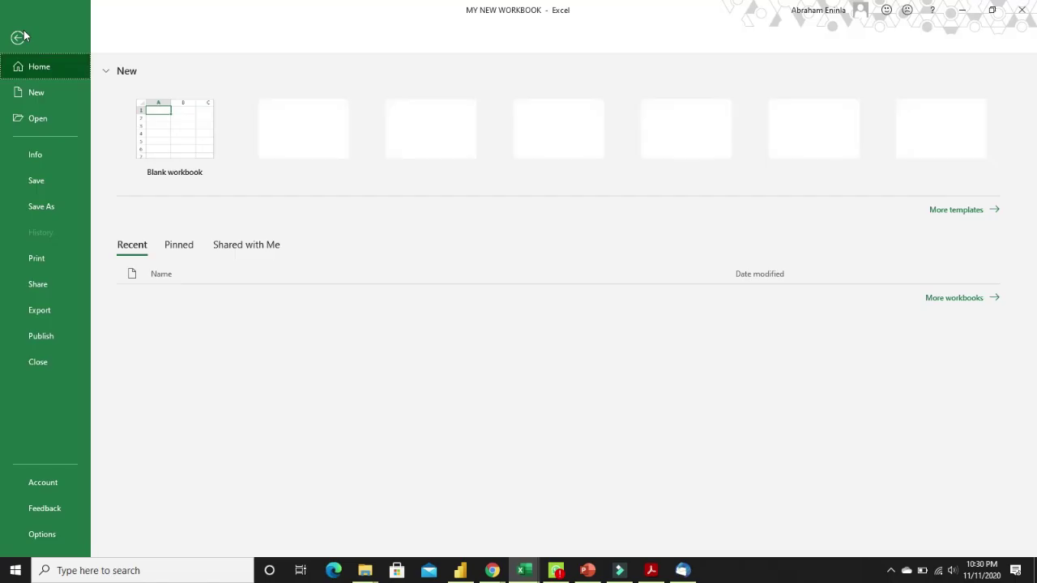
{"action": "left_click", "coordinate": [43, 183]}
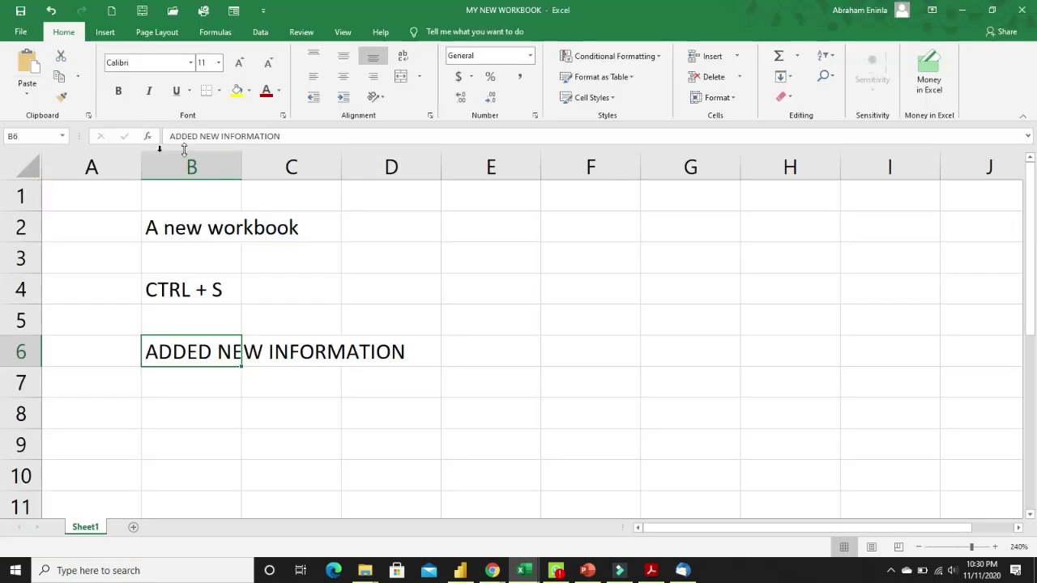
{"action": "left_click", "coordinate": [452, 267]}
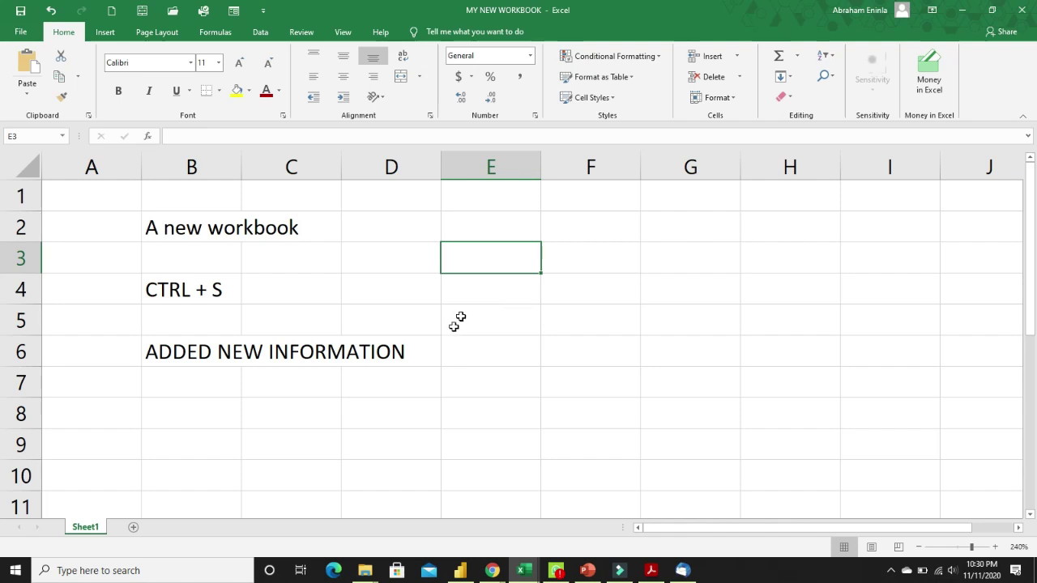
- Close the MY NEW WORKBOOK and MY NEW WORKBOOK2 files
{"action": "left_click", "coordinate": [1019, 10]}
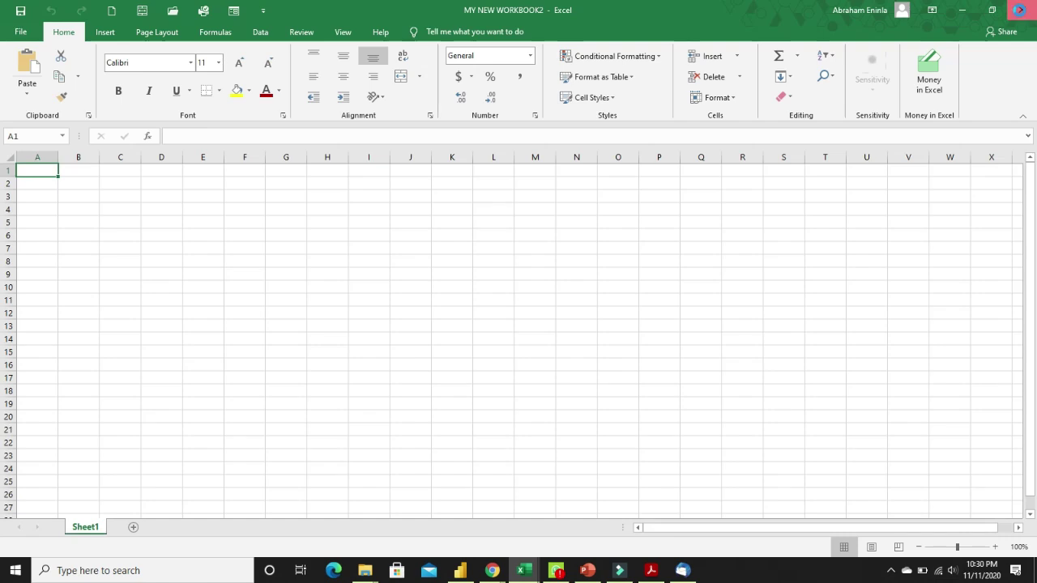
{"action": "left_click", "coordinate": [1022, 10]}
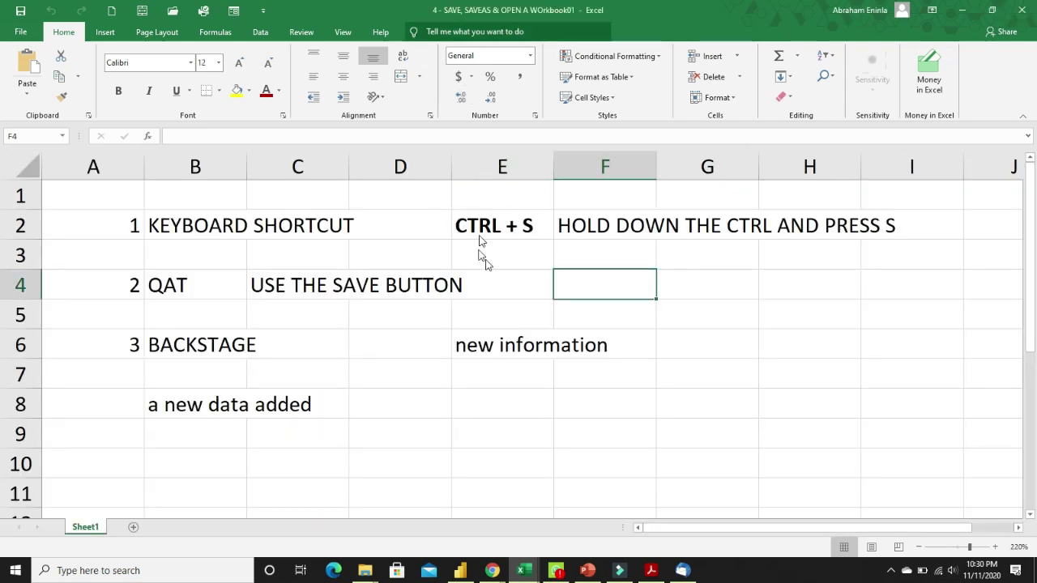
{"action": "left_click", "coordinate": [528, 256]}
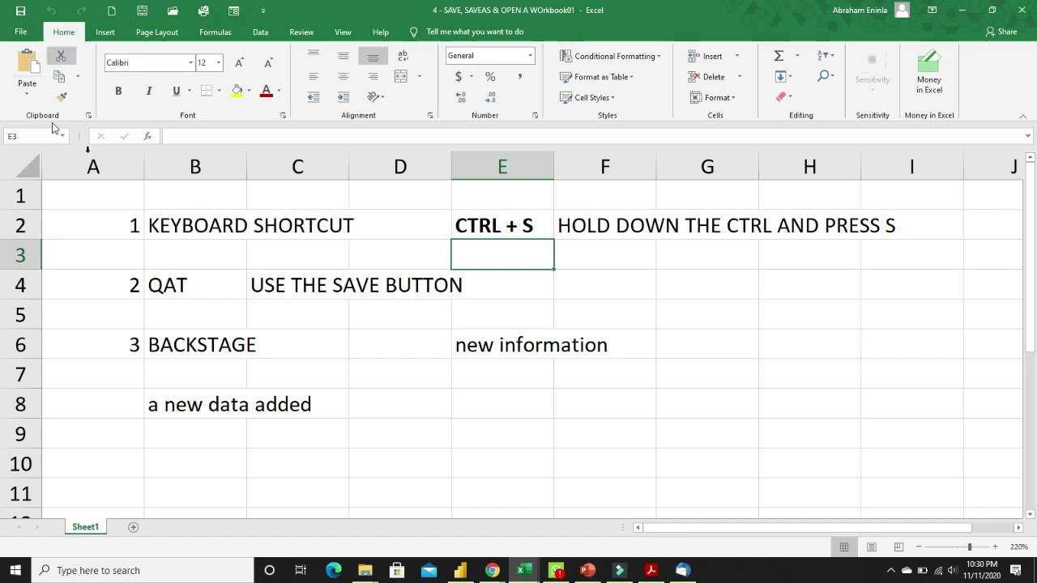
- Enter "CTRL + O" in cell E8 of the save and open notes workbook
{"action": "left_click", "coordinate": [518, 407]}
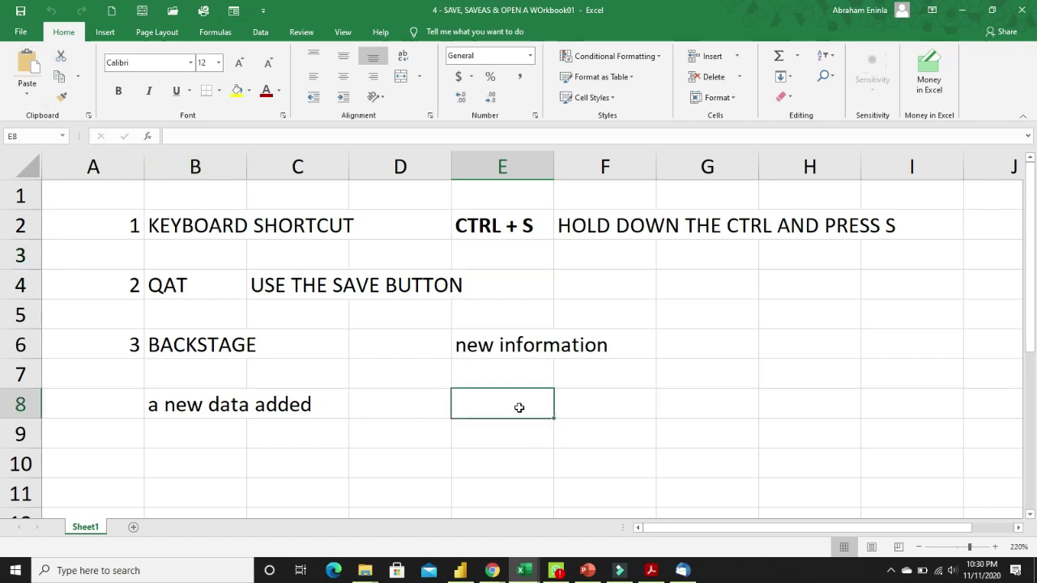
{"action": "type", "text": "CTRL"}
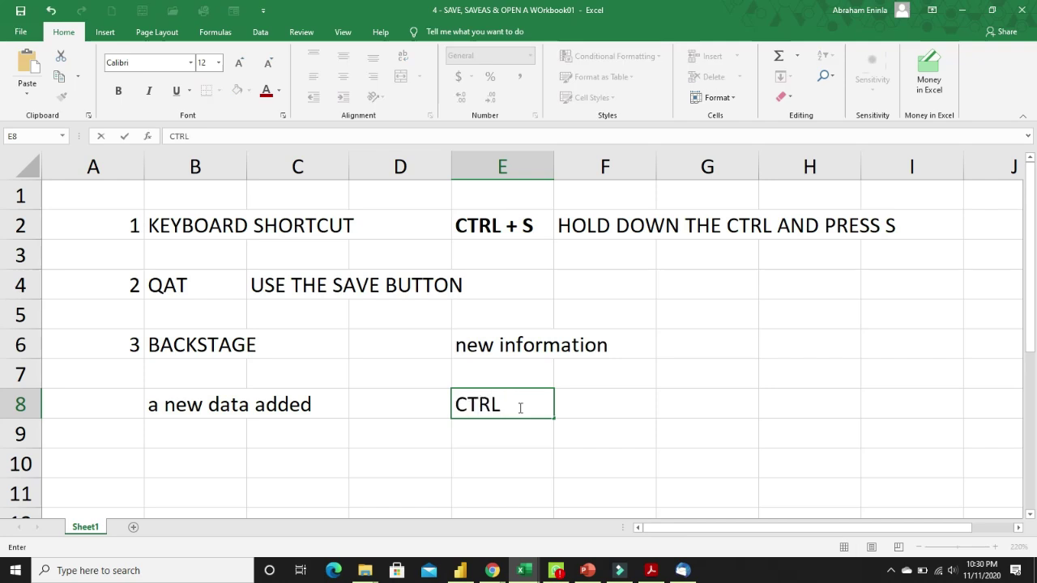
{"action": "type", "text": " + O"}
{"action": "left_click", "coordinate": [625, 421]}
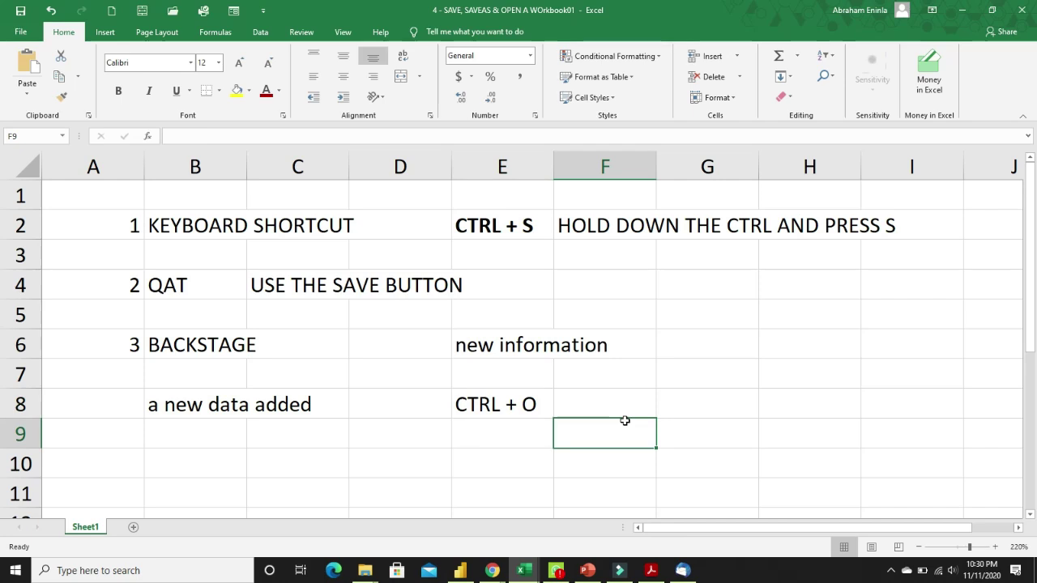
- Open MY NEW WORKBOOK from the Desktop to check its entries in B2 and B6, and close it again
{"action": "key", "text": "ctrl+o"}
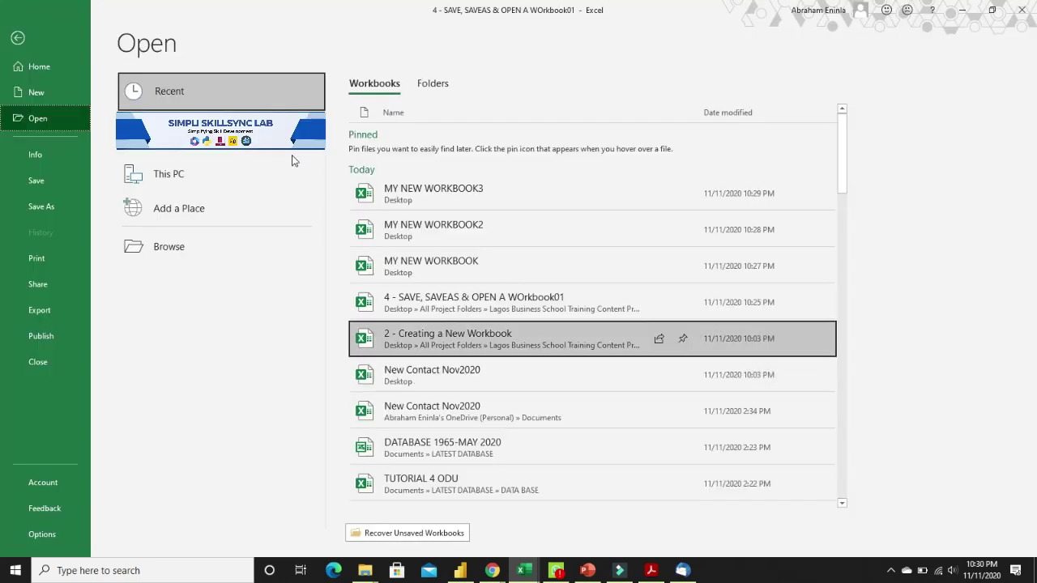
{"action": "left_click", "coordinate": [169, 247]}
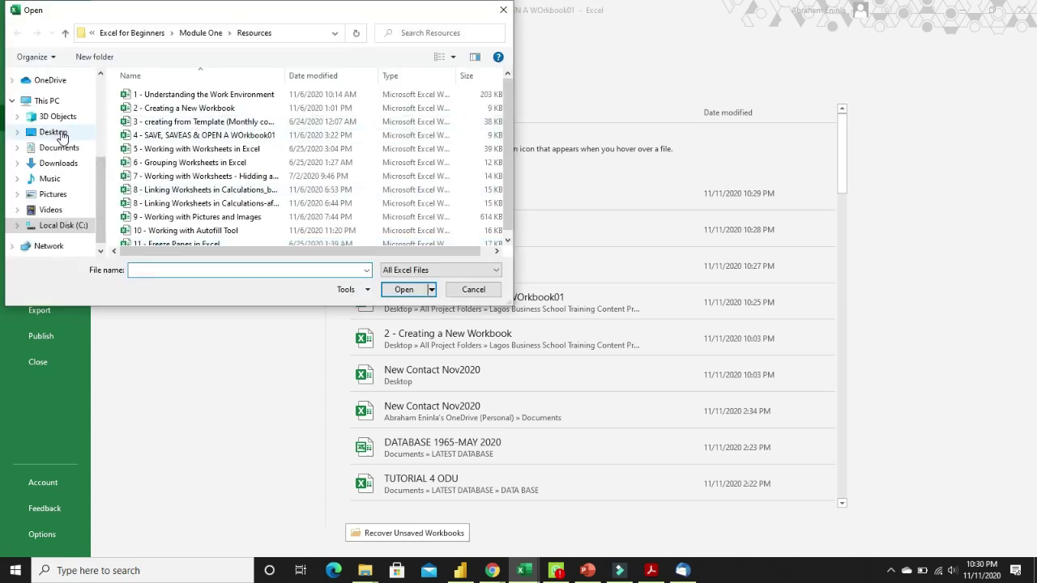
{"action": "left_click", "coordinate": [60, 132]}
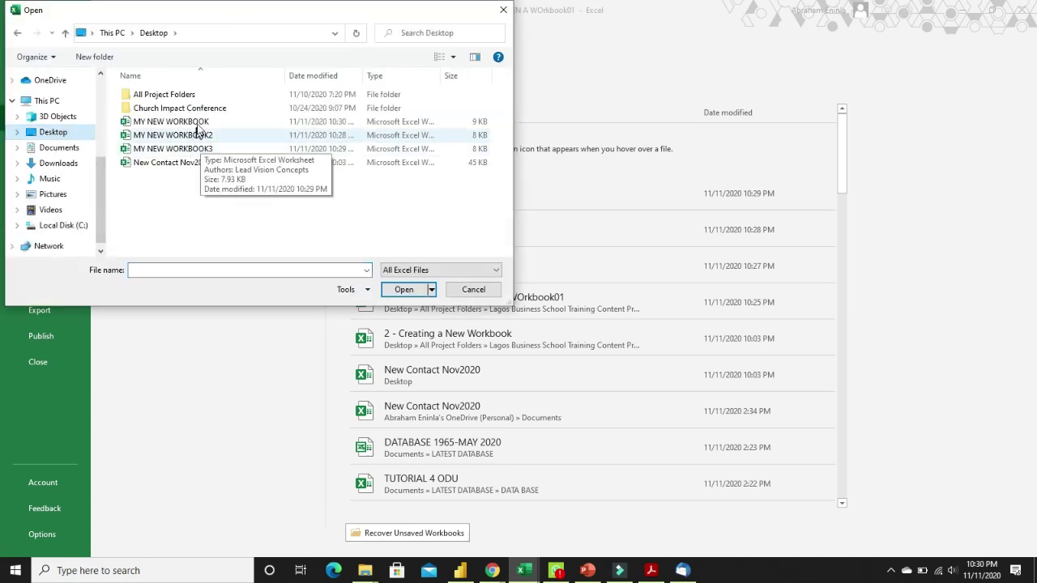
{"action": "left_click", "coordinate": [170, 121]}
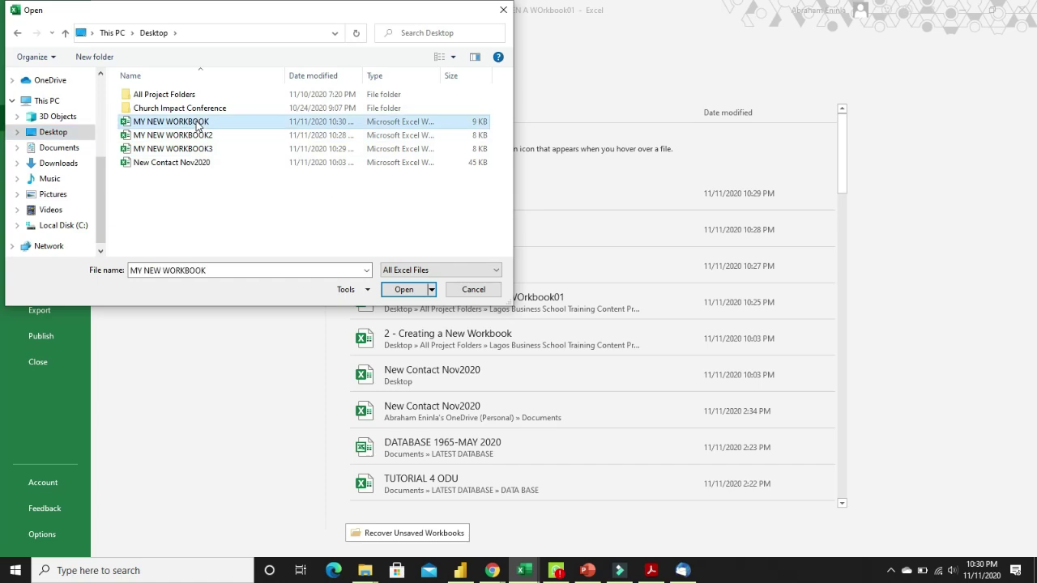
{"action": "left_click", "coordinate": [399, 290]}
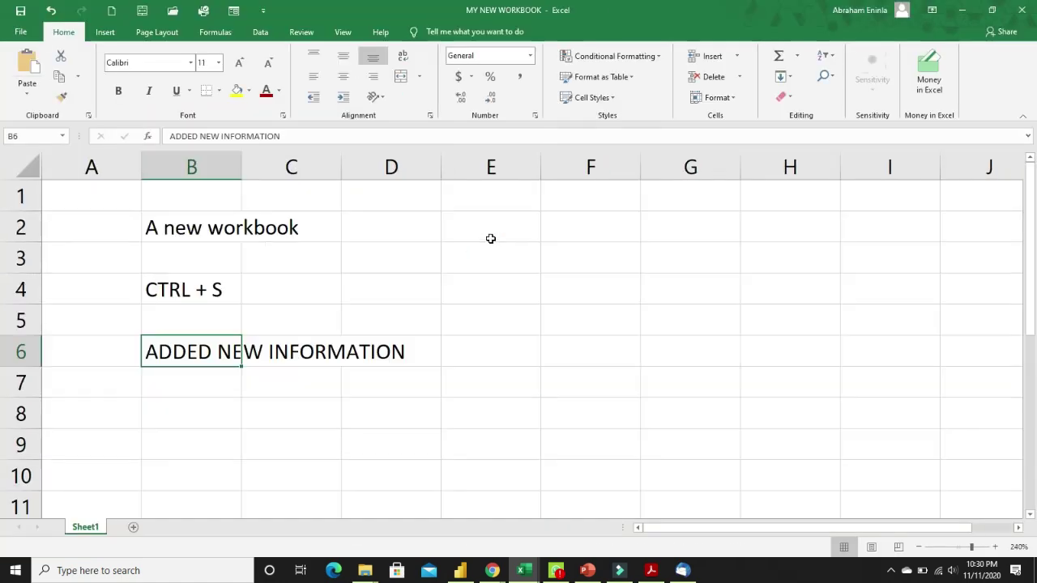
{"action": "left_click", "coordinate": [211, 233]}
{"action": "left_click", "coordinate": [217, 339]}
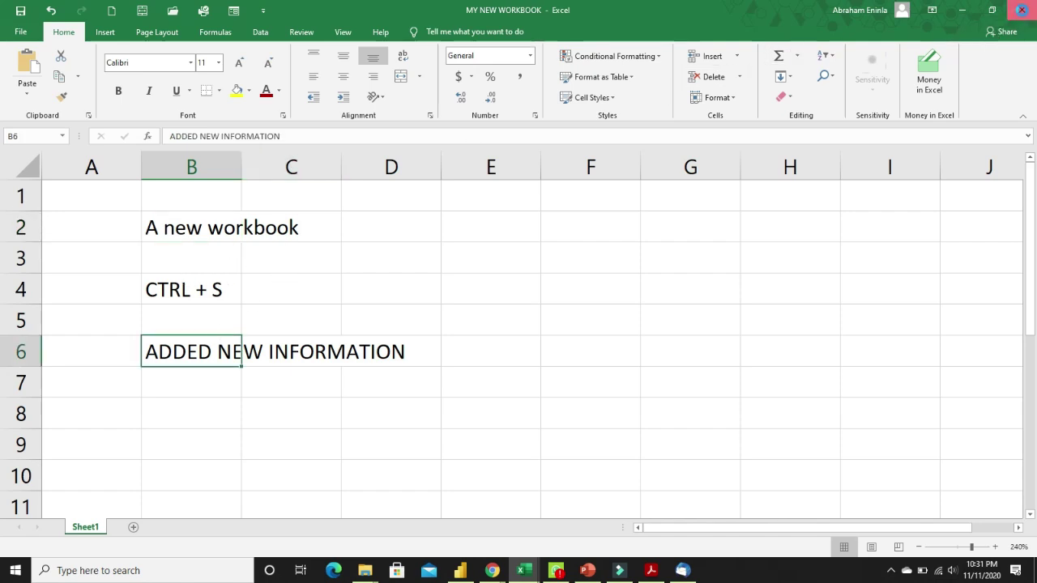
{"action": "left_click", "coordinate": [1022, 9]}
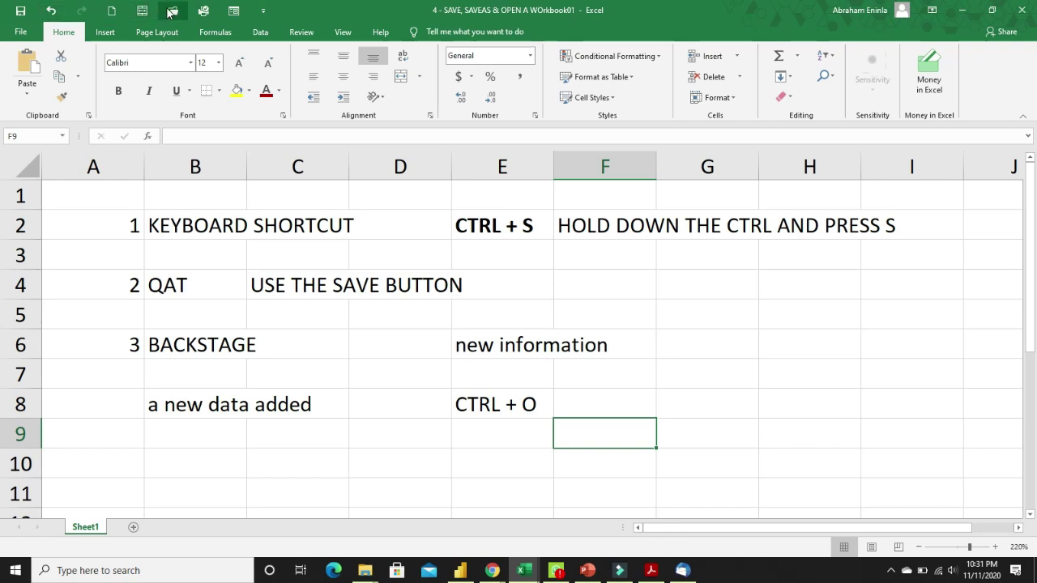
- Open MY NEW WORKBOOK2 from the Desktop folder
{"action": "left_click", "coordinate": [264, 11]}
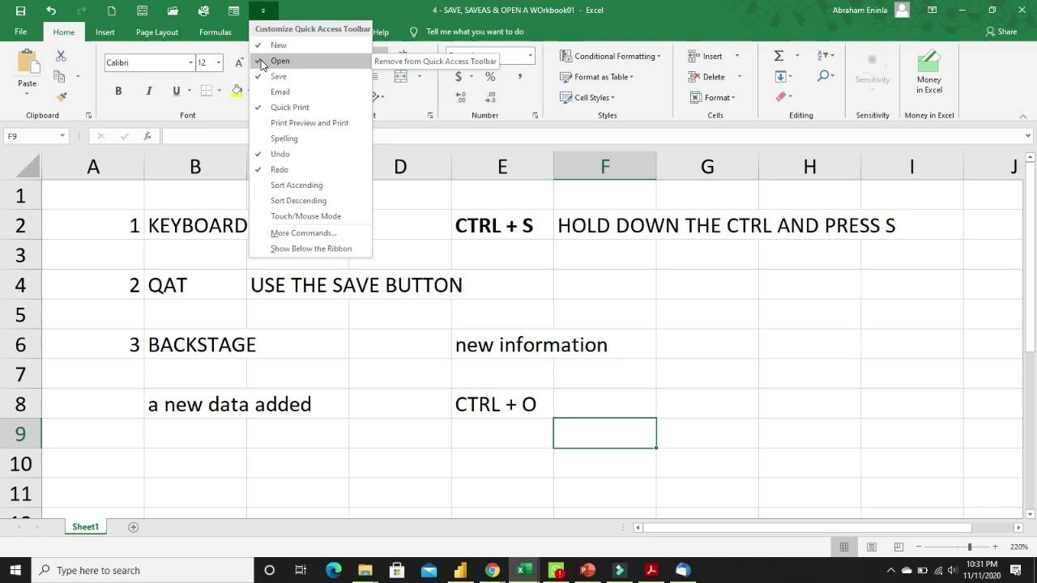
{"action": "left_click", "coordinate": [263, 11]}
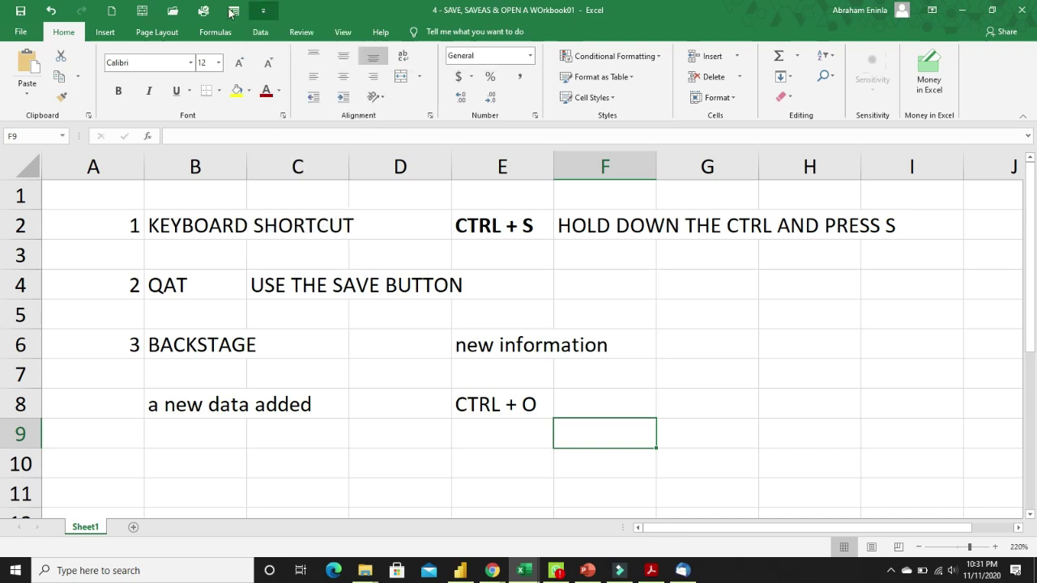
{"action": "left_click", "coordinate": [173, 11]}
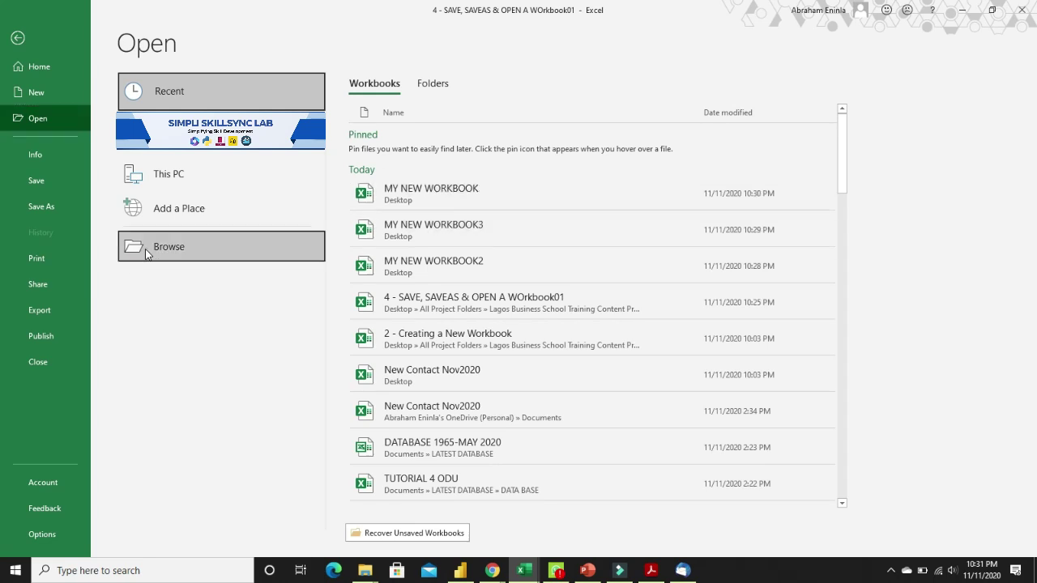
{"action": "left_click", "coordinate": [235, 245]}
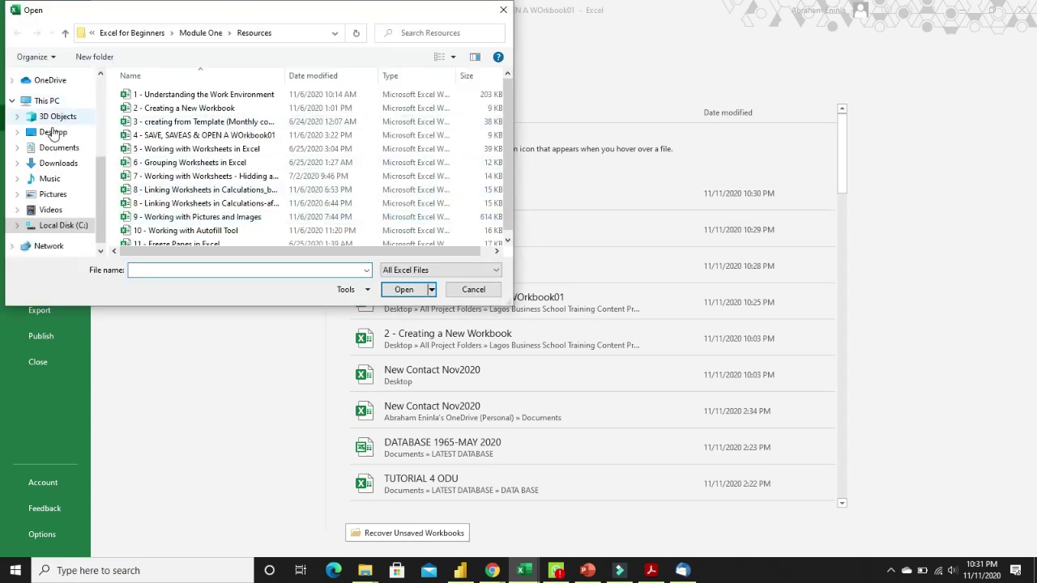
{"action": "left_click", "coordinate": [53, 132]}
{"action": "left_click", "coordinate": [203, 135]}
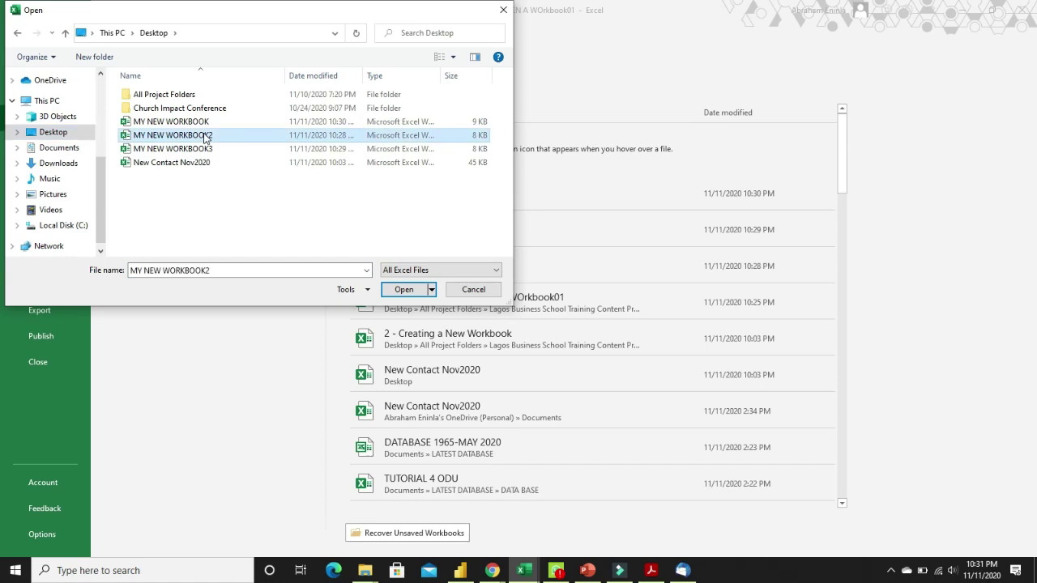
{"action": "left_click", "coordinate": [404, 290]}
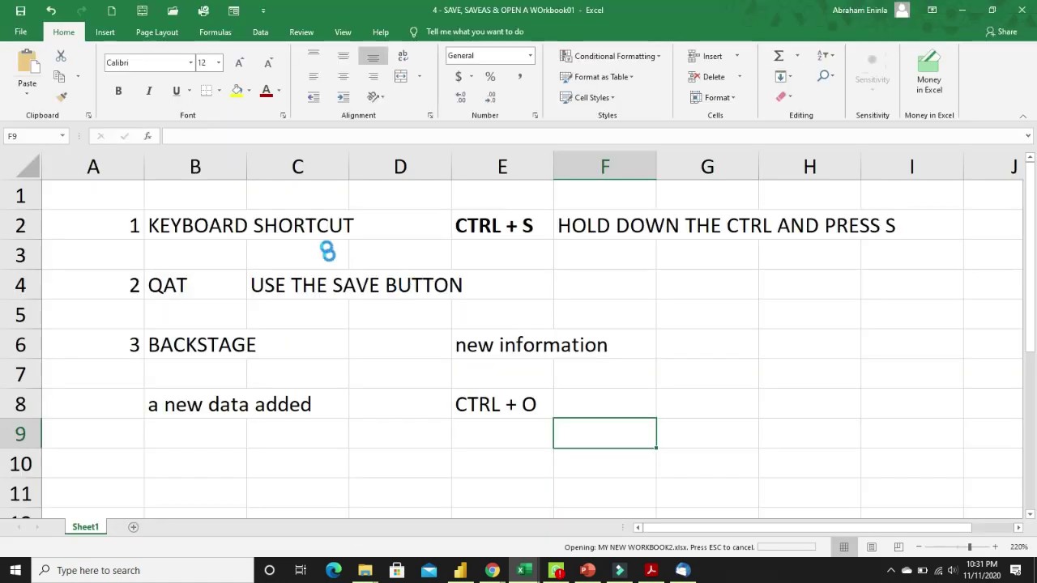
- Browse to the Desktop folder and open MY NEW WORKBOOK3
{"action": "left_click", "coordinate": [23, 32]}
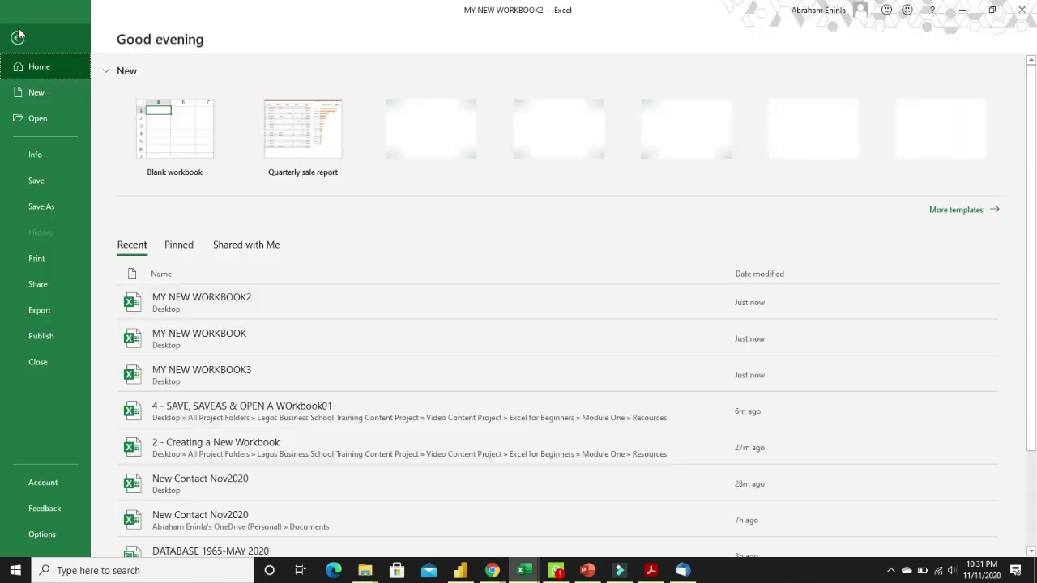
{"action": "left_click", "coordinate": [18, 37]}
{"action": "left_click", "coordinate": [17, 32]}
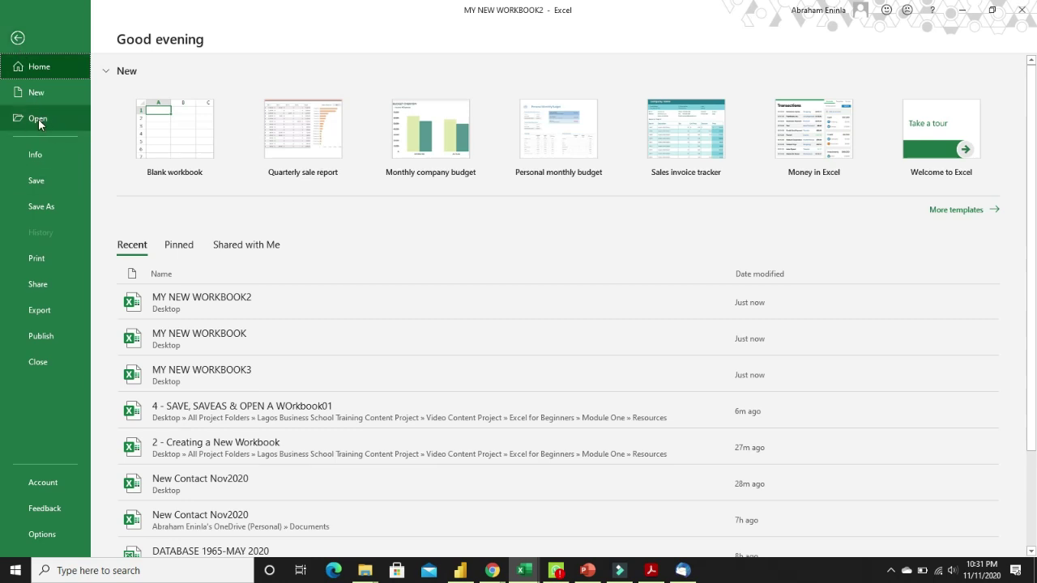
{"action": "left_click", "coordinate": [38, 118]}
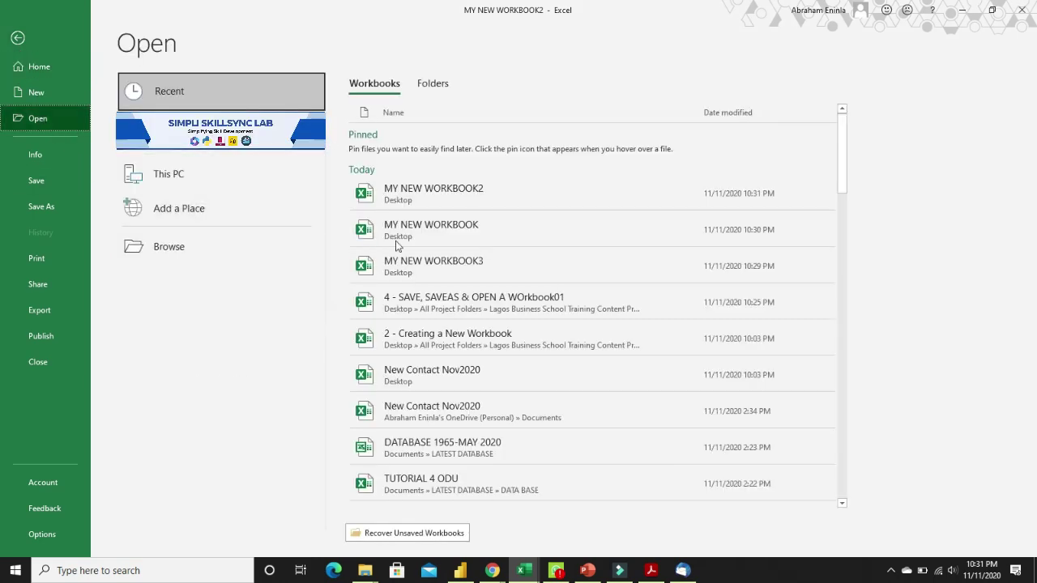
{"action": "left_click", "coordinate": [167, 247]}
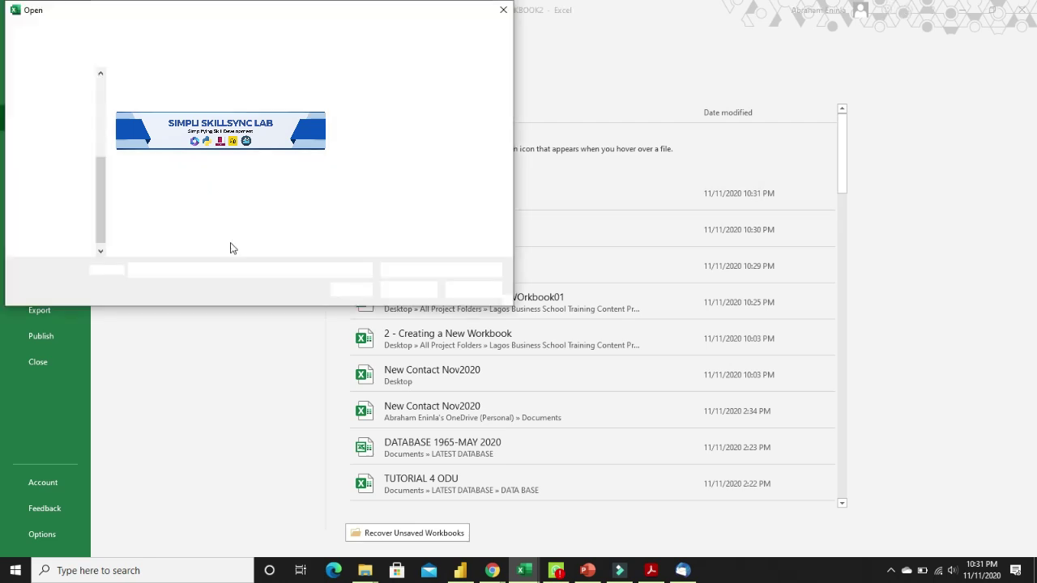
{"action": "left_click", "coordinate": [161, 149]}
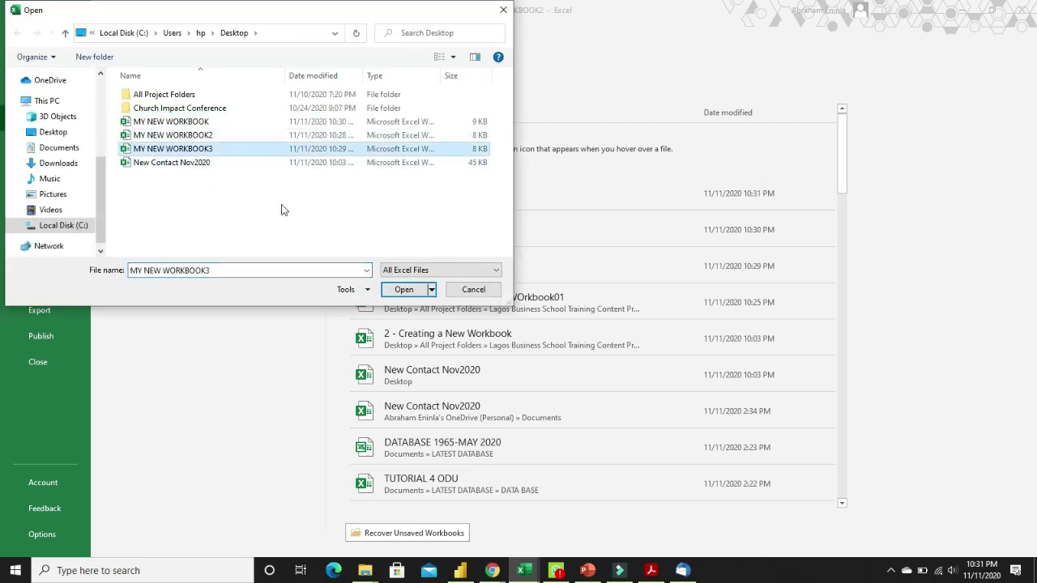
{"action": "left_click", "coordinate": [397, 292]}
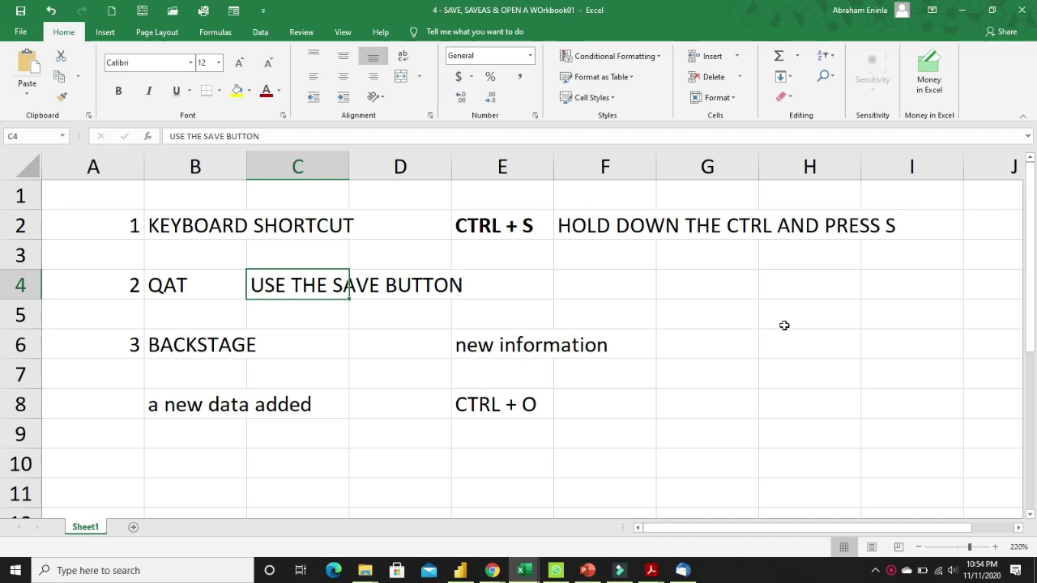
{"action": "left_click", "coordinate": [18, 33]}
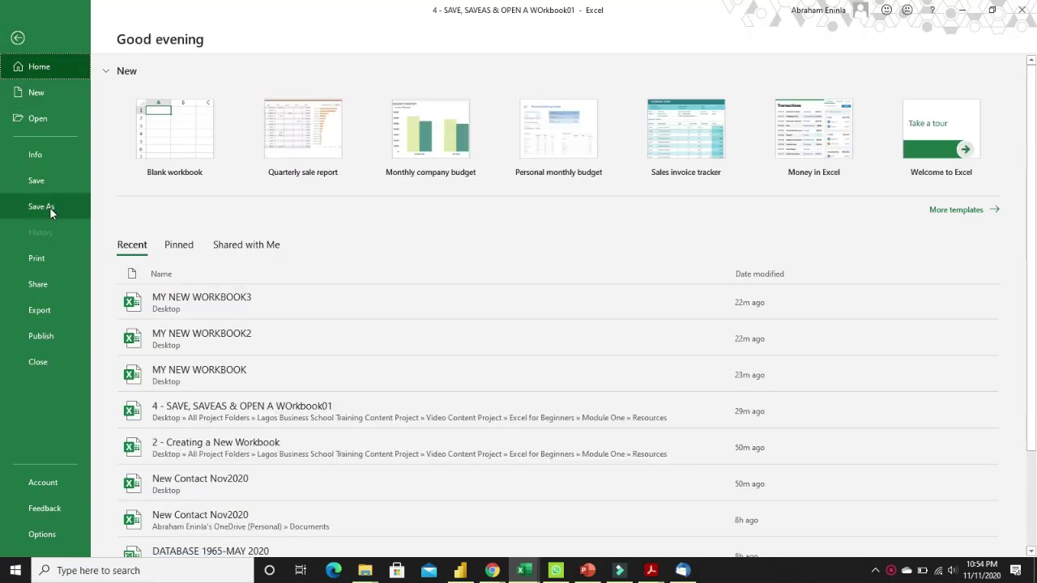
{"action": "left_click", "coordinate": [17, 38]}
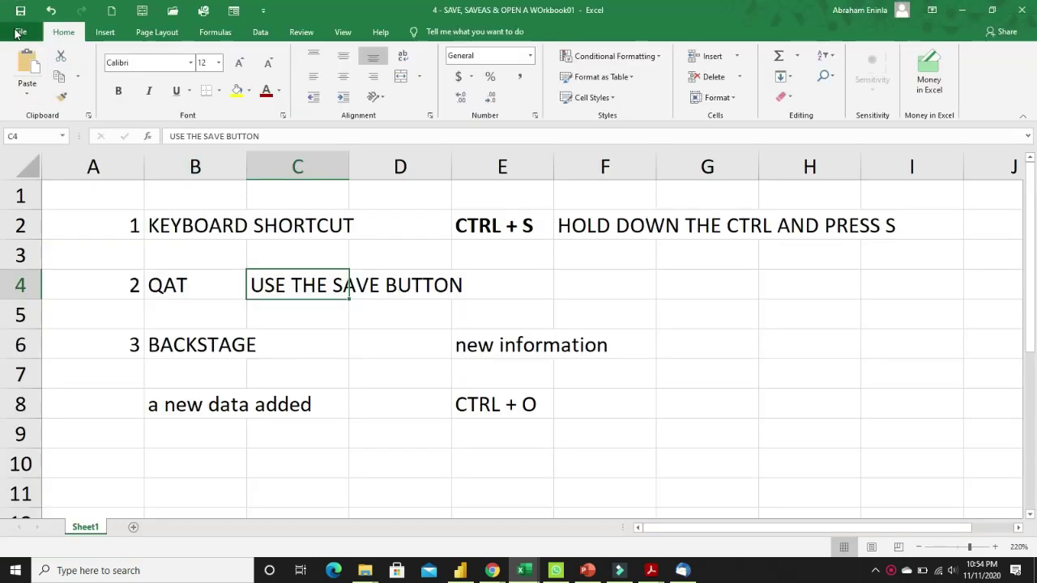
{"action": "left_click", "coordinate": [18, 32]}
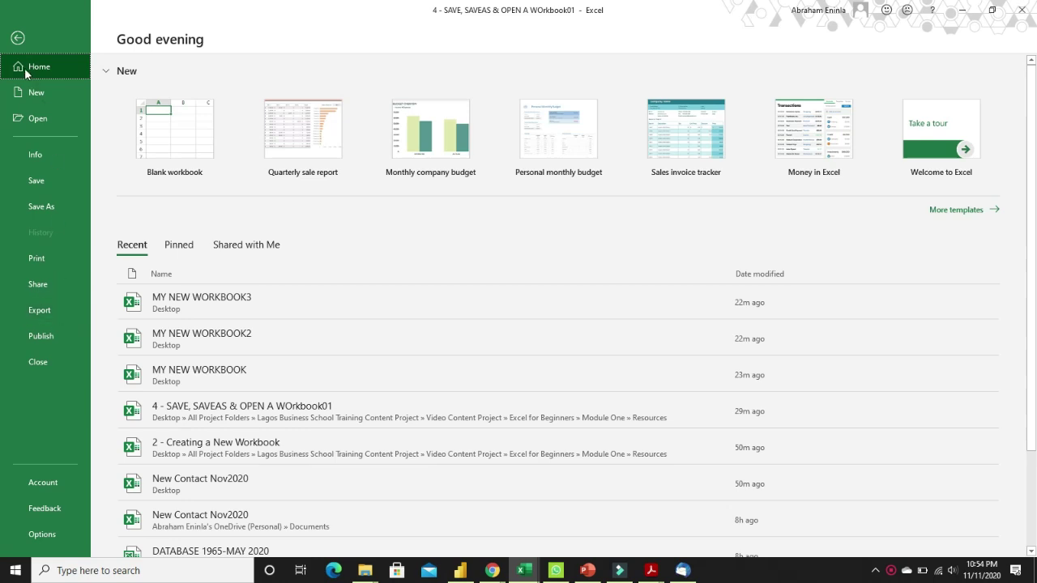
{"action": "left_click", "coordinate": [19, 37]}
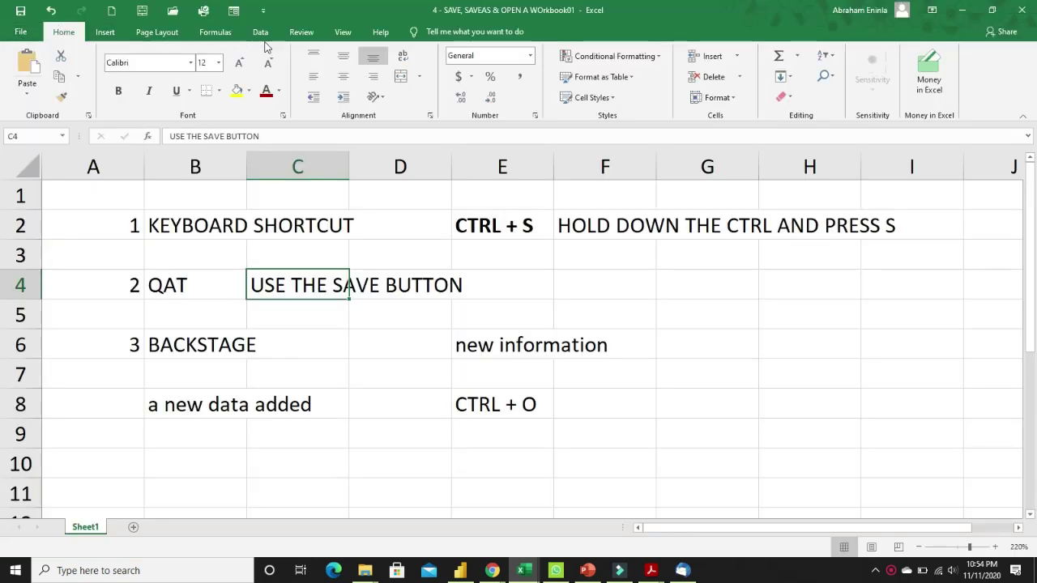
- Export the save and open notes workbook as a PDF to the Desktop folder, keeping its file name and standard optimization
{"action": "left_click", "coordinate": [20, 33]}
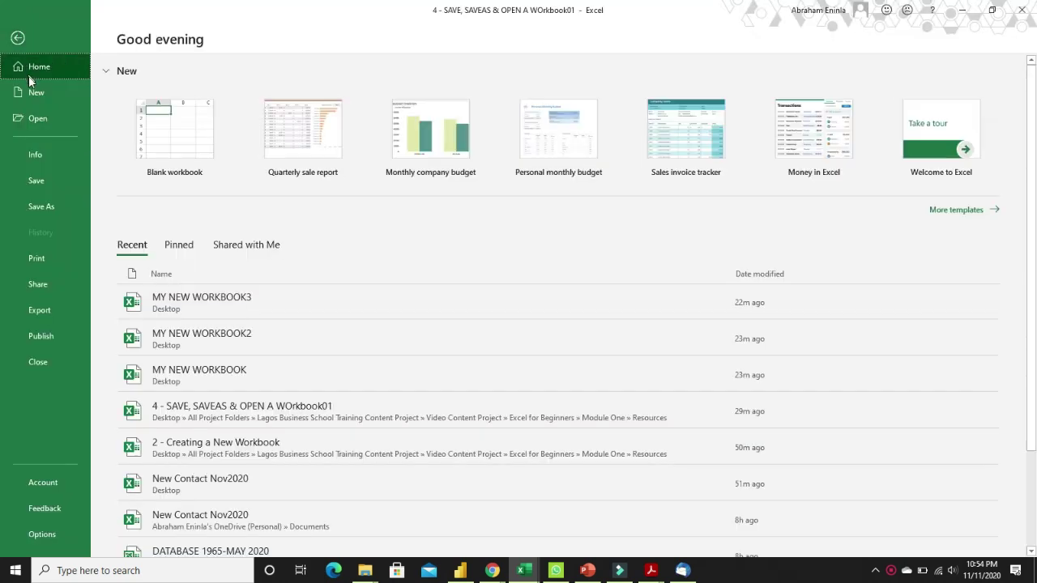
{"action": "left_click", "coordinate": [48, 310]}
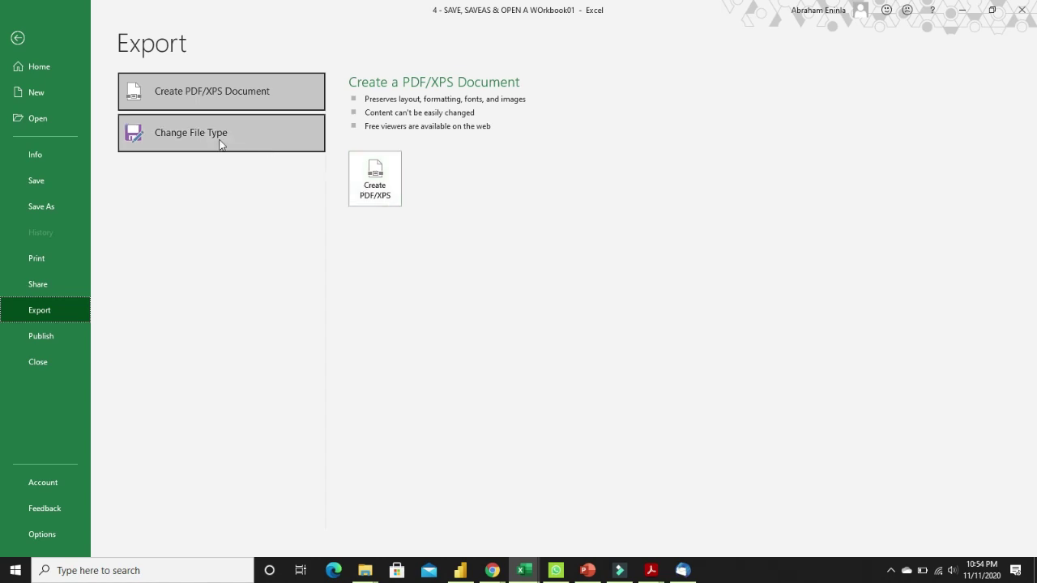
{"action": "key", "text": "Escape"}
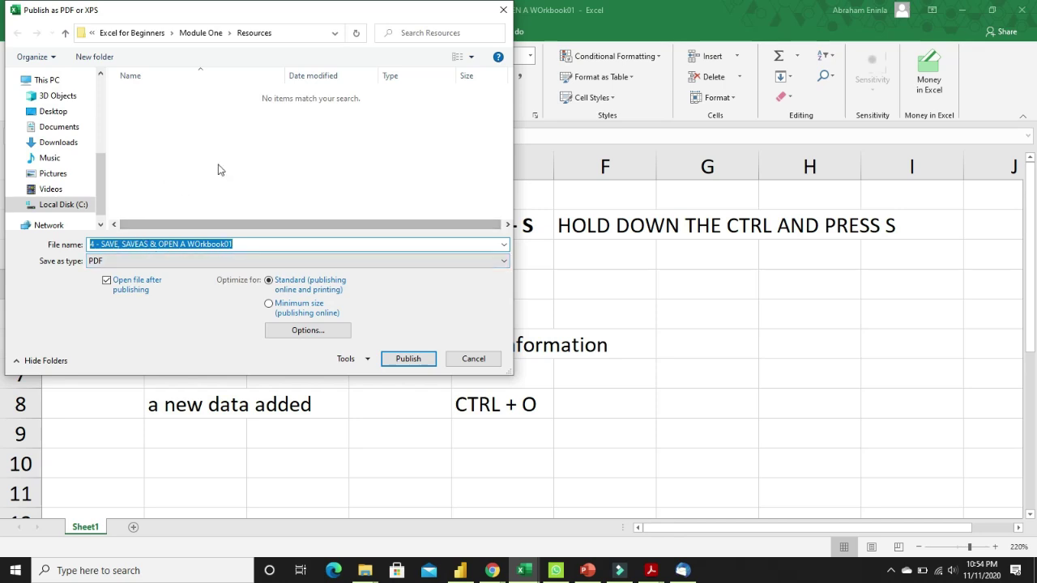
{"action": "left_click", "coordinate": [55, 114]}
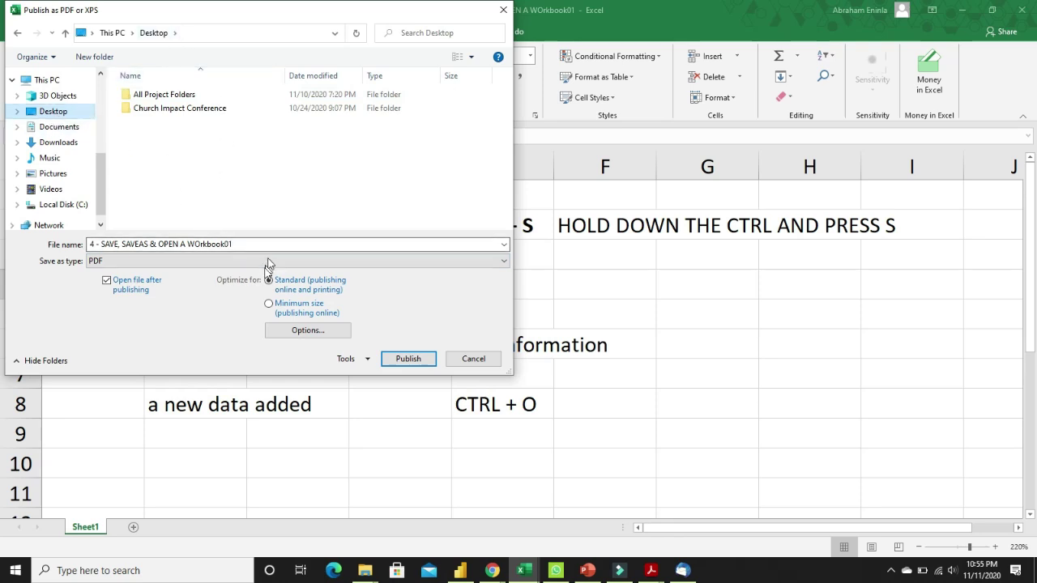
{"action": "left_click", "coordinate": [408, 359]}
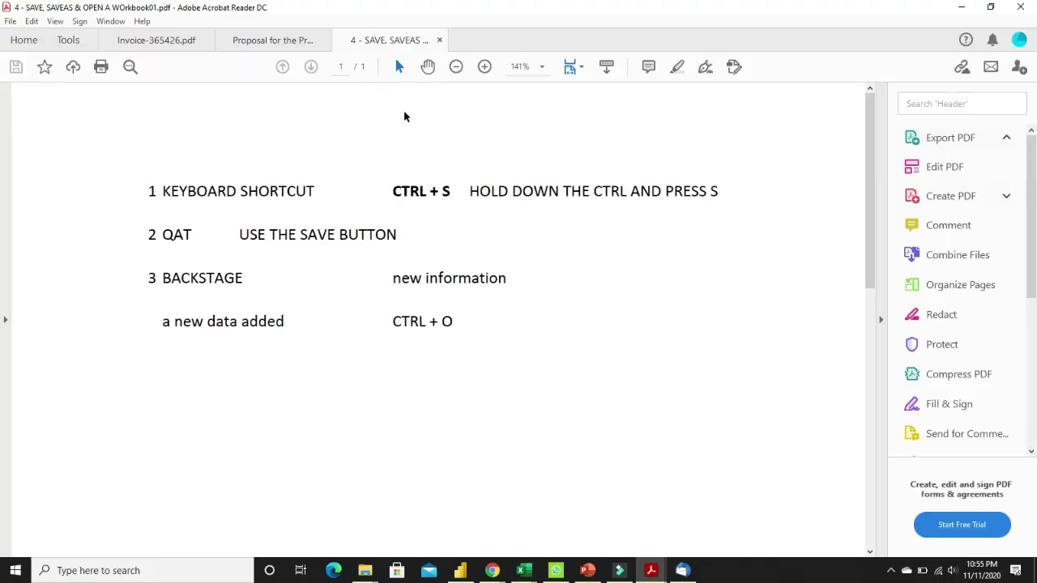
- Look over the exported PDF, close it, and switch back to the save and open notes workbook in Excel
{"action": "scroll", "coordinate": [431, 261], "scroll_direction": "down", "scroll_amount": 3}
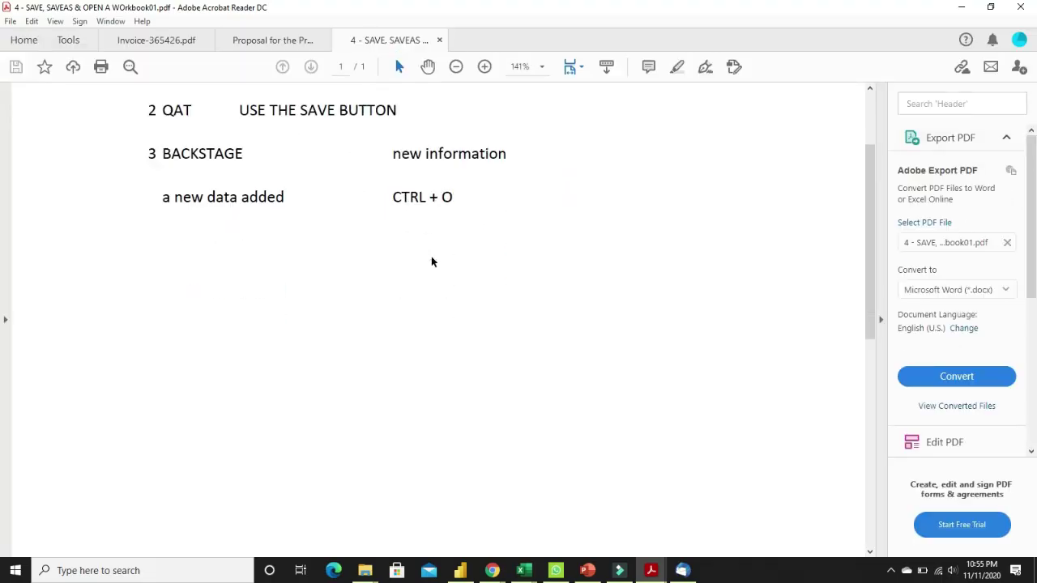
{"action": "scroll", "coordinate": [432, 261], "scroll_direction": "up", "scroll_amount": 3}
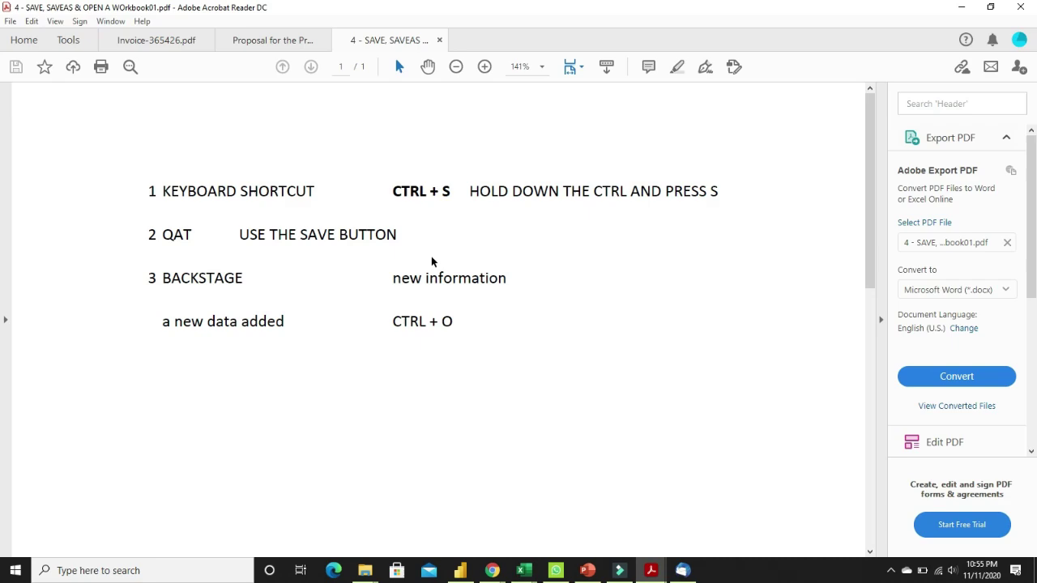
{"action": "left_click", "coordinate": [439, 40]}
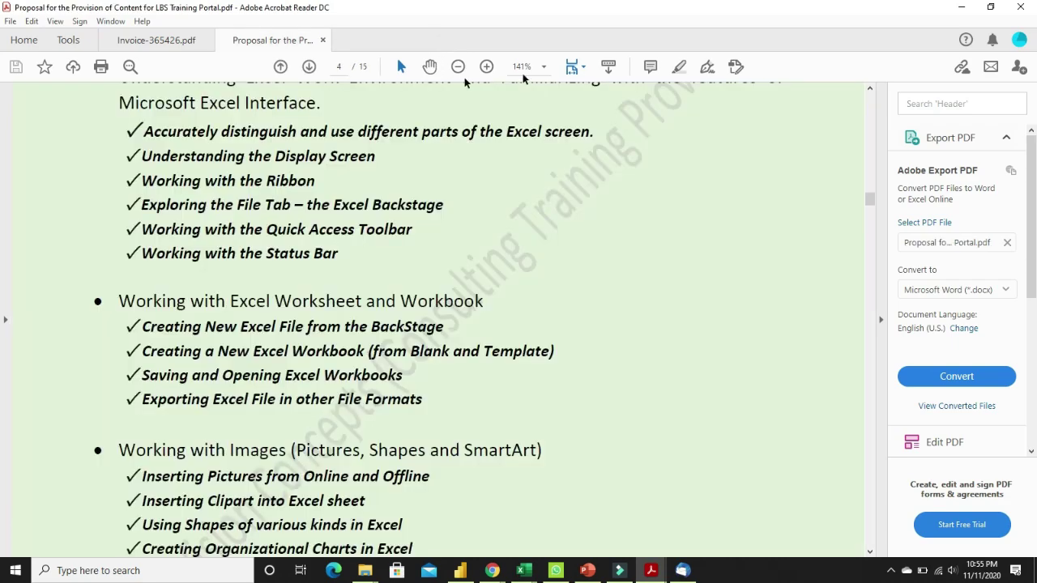
{"action": "left_click", "coordinate": [962, 6]}
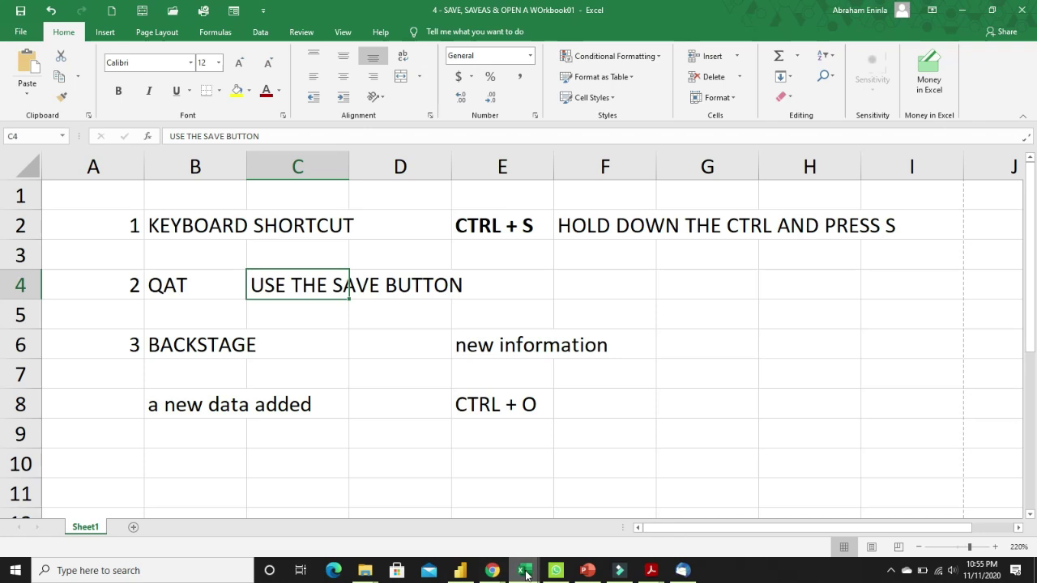
{"action": "mouse_move", "coordinate": [525, 574]}
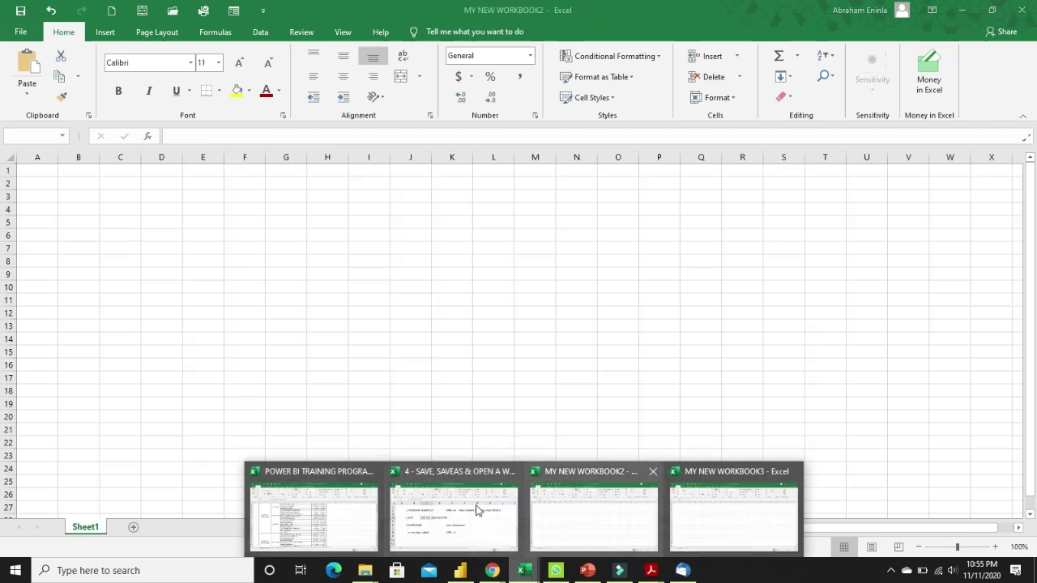
{"action": "left_click", "coordinate": [477, 504]}
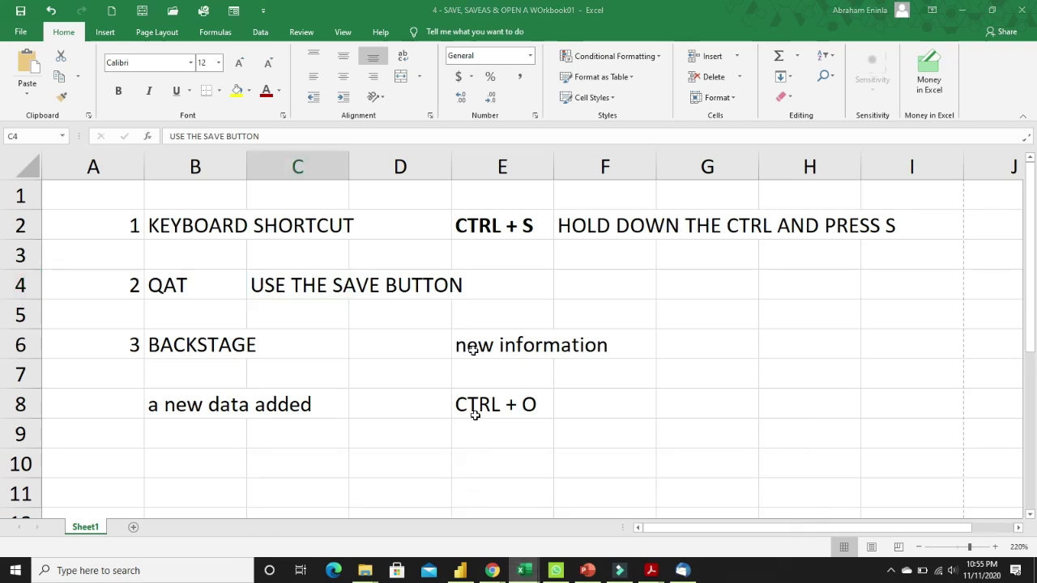
- Examine the file types offered for saving a copy of the workbook to the Desktop, and cancel without saving
{"action": "left_click", "coordinate": [150, 222]}
{"action": "left_click", "coordinate": [128, 222]}
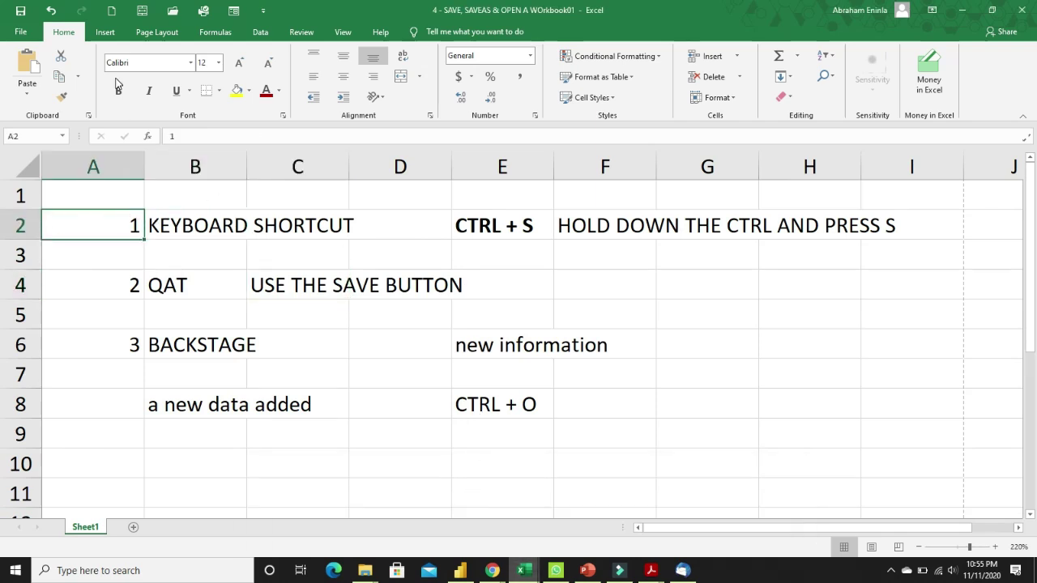
{"action": "left_click", "coordinate": [21, 31]}
{"action": "left_click", "coordinate": [47, 207]}
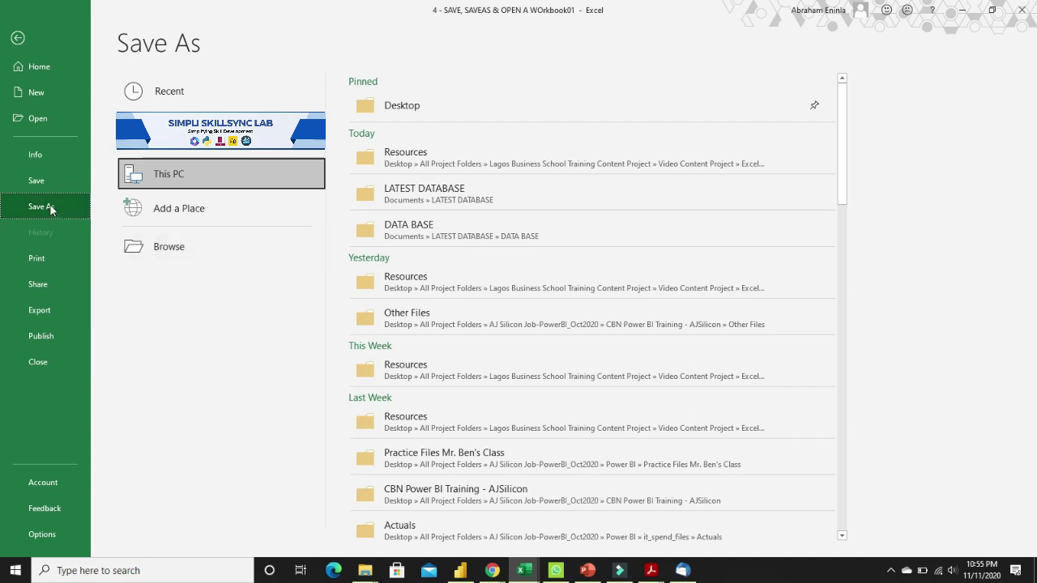
{"action": "left_click", "coordinate": [177, 247]}
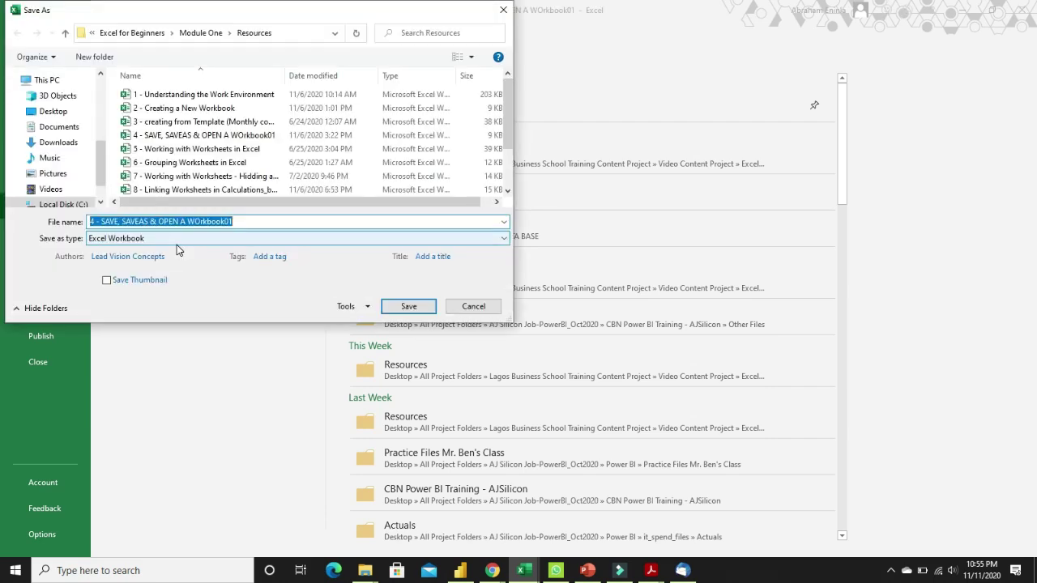
{"action": "left_click", "coordinate": [51, 111]}
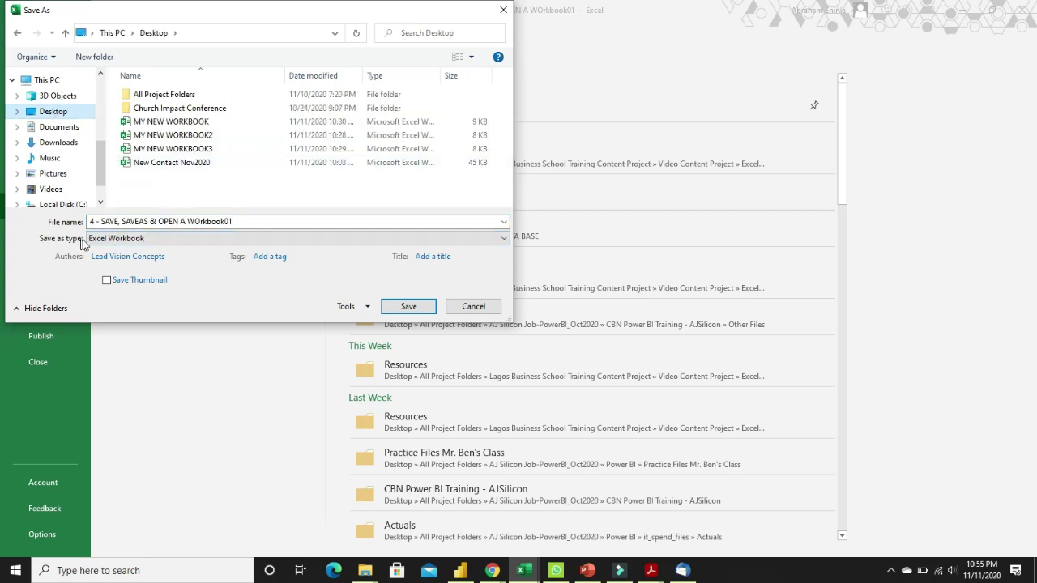
{"action": "left_click", "coordinate": [125, 239]}
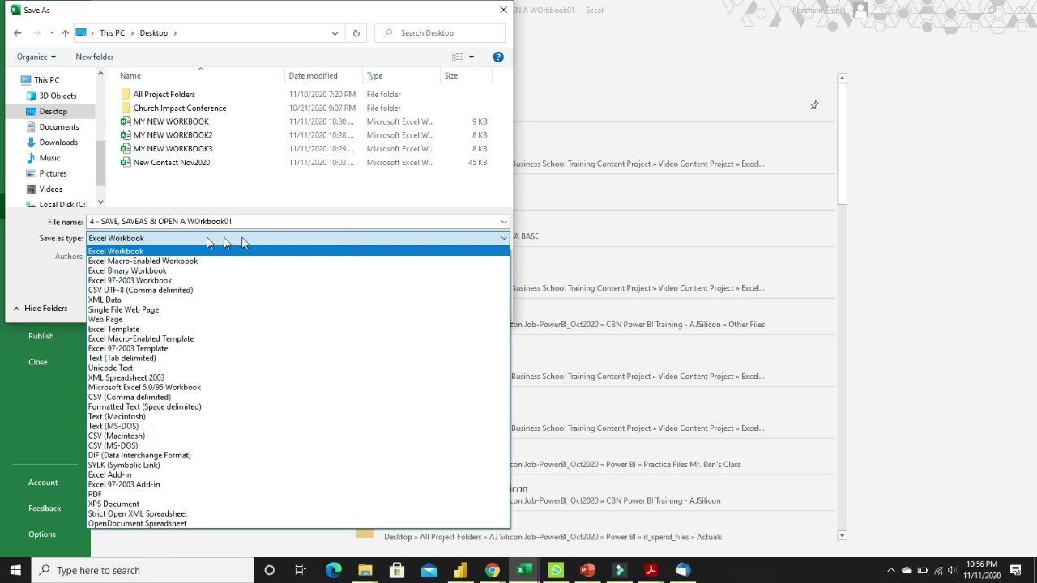
{"action": "left_click", "coordinate": [132, 240]}
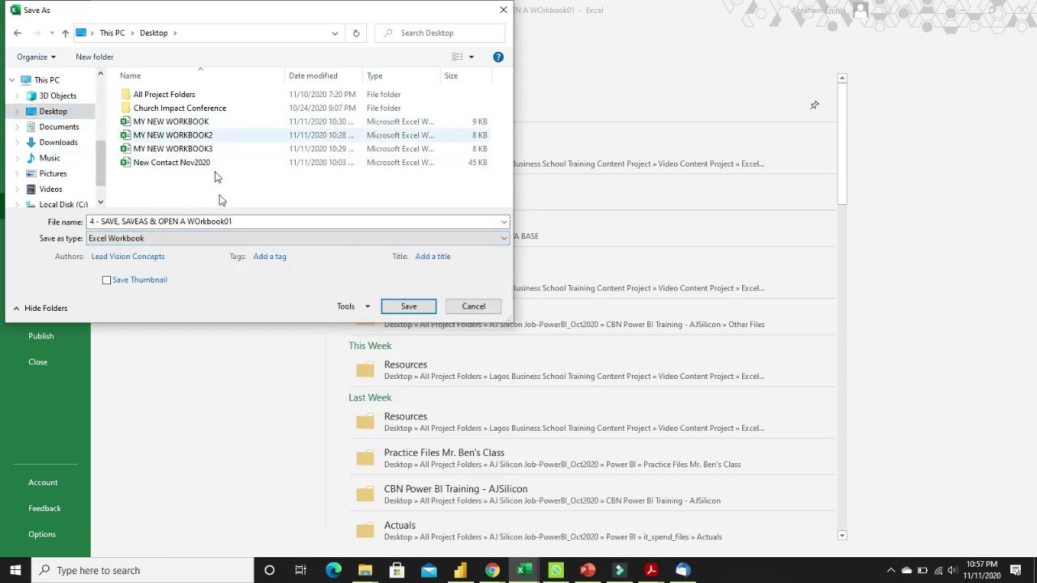
{"action": "left_click", "coordinate": [470, 307]}
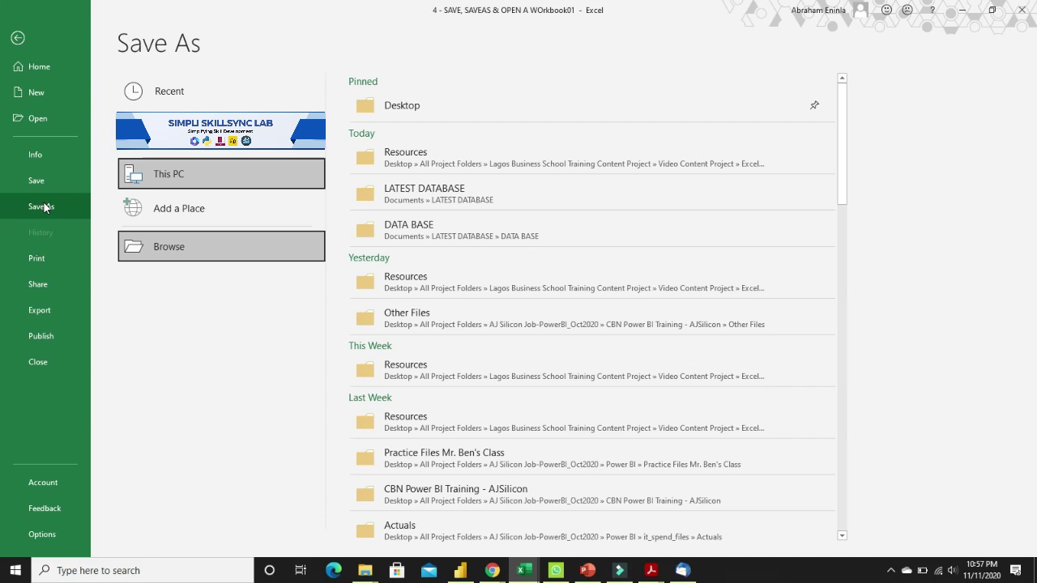
{"action": "left_click", "coordinate": [18, 38]}
- Narrow column A so it fits more closely around the item numbers 1 to 3
{"action": "left_click", "coordinate": [435, 283]}
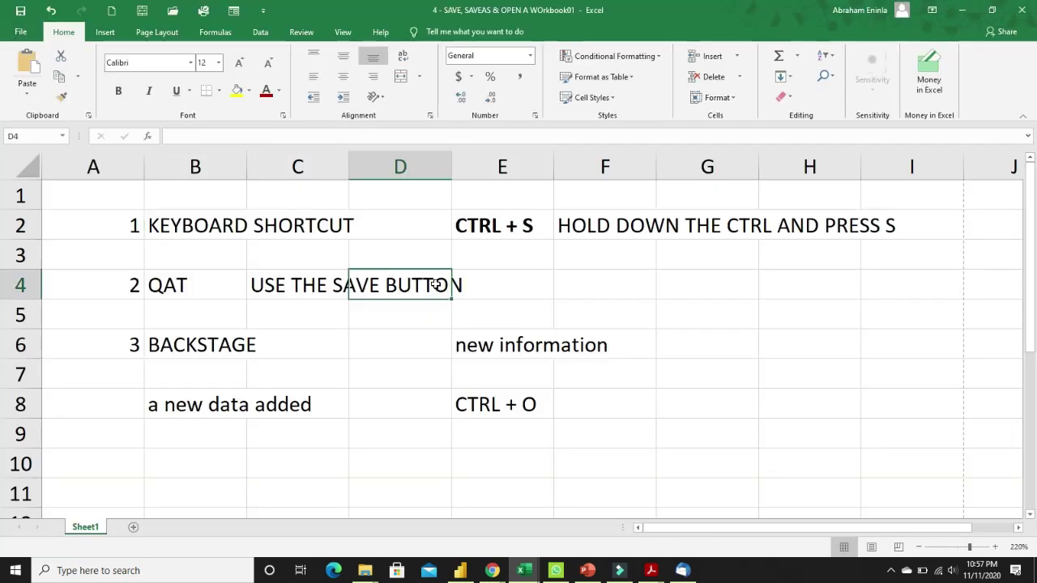
{"action": "left_click", "coordinate": [292, 285]}
{"action": "left_click", "coordinate": [160, 230]}
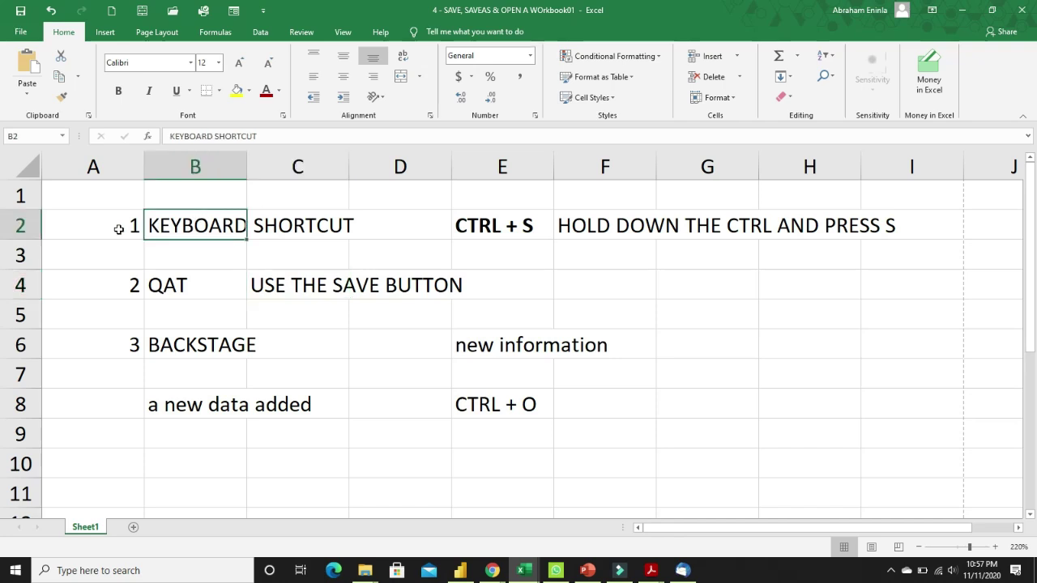
{"action": "left_click", "coordinate": [120, 229]}
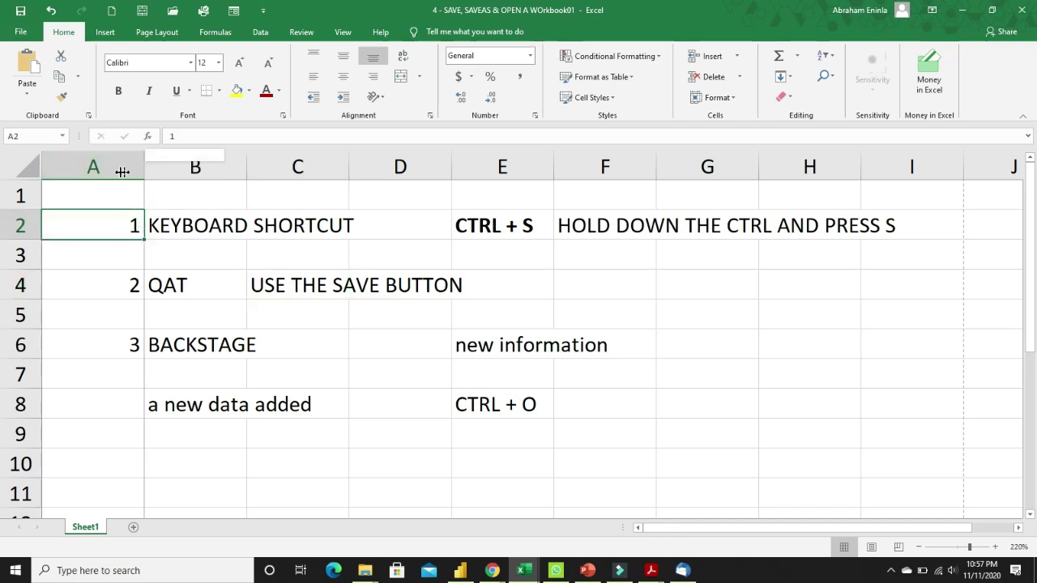
{"action": "left_click_drag", "start_coordinate": [106, 172], "coordinate": [102, 171]}
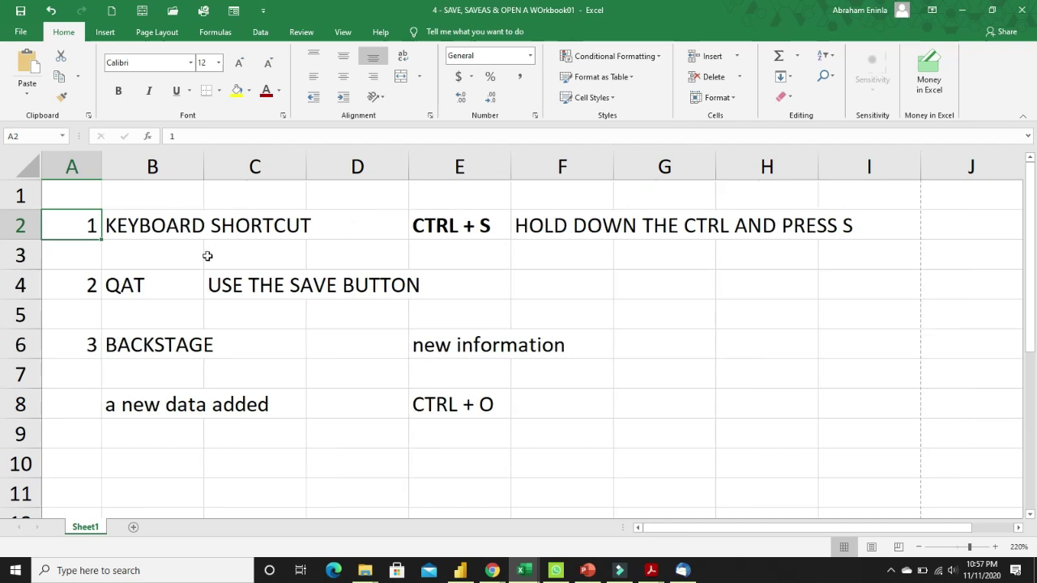